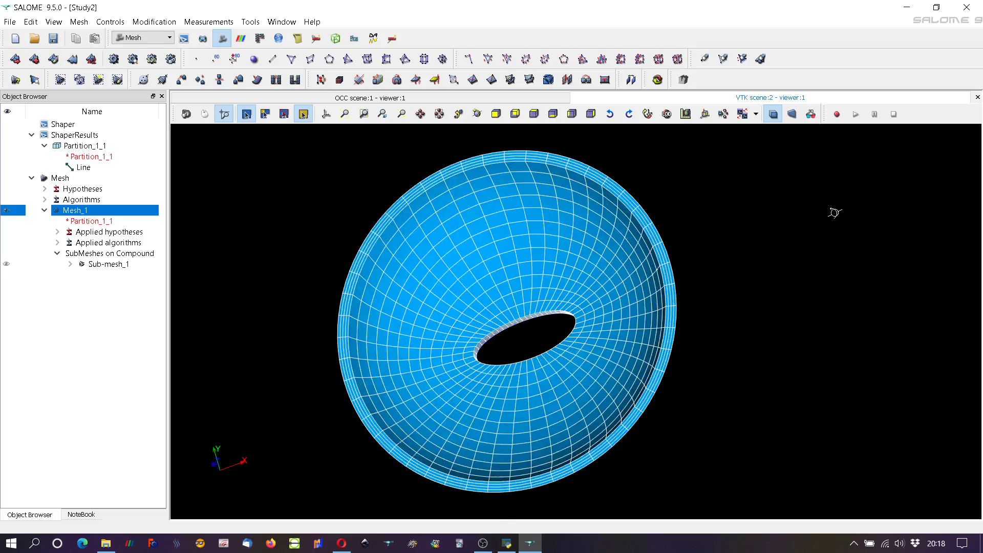
- Examine the finished bowl-shaped mesh from several angles and check the program's version information
left_click_drag(487, 407, 543, 298)
left_click(312, 22)
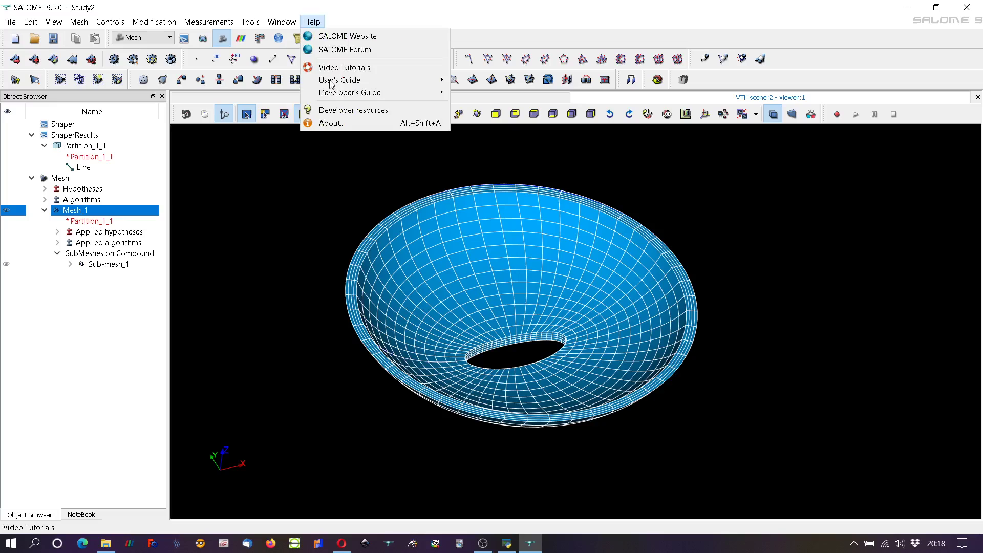
left_click(332, 120)
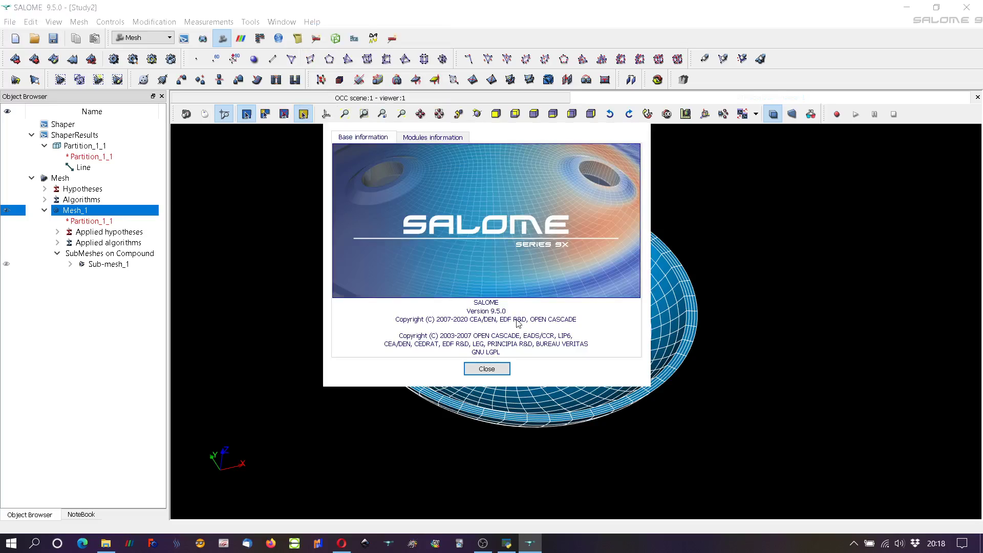
left_click(488, 371)
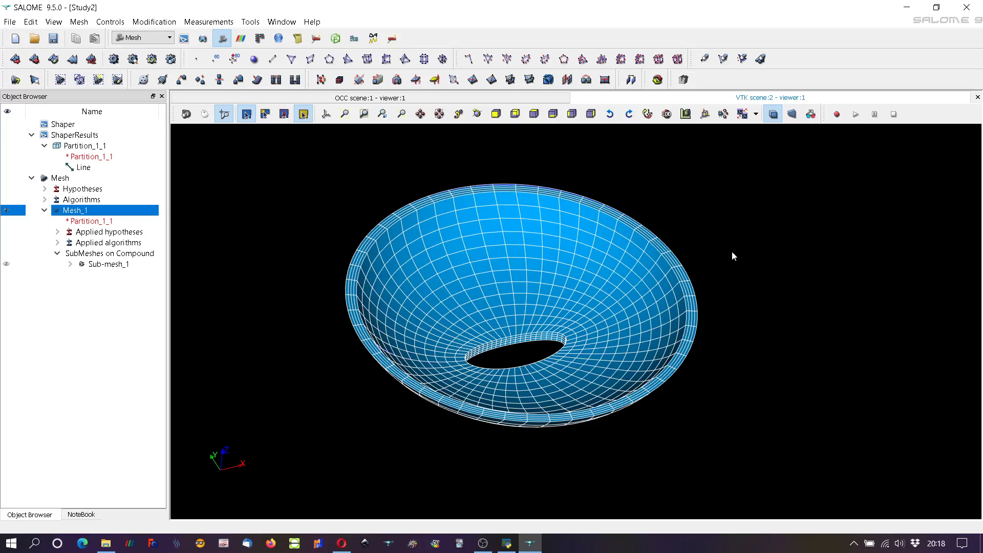
right_click_drag(708, 241, 517, 307, "ctrl")
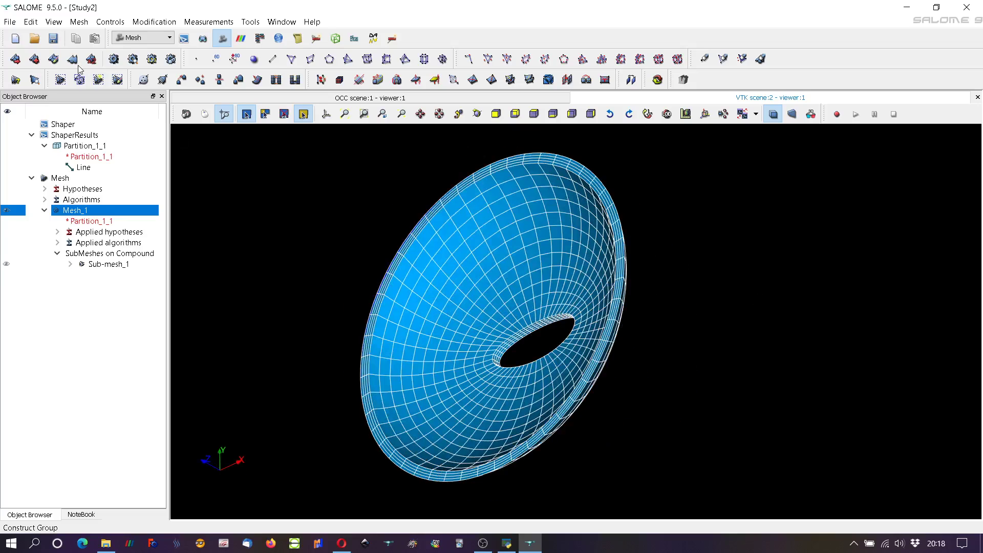
- Create a new study, discarding the unsaved changes of the current one, and activate the Shaper module
left_click(15, 40)
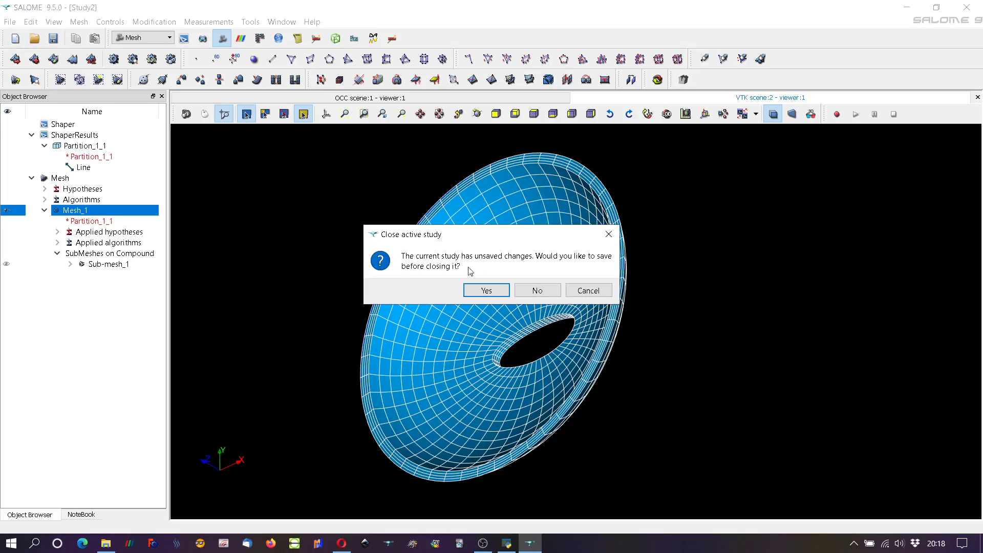
left_click(534, 290)
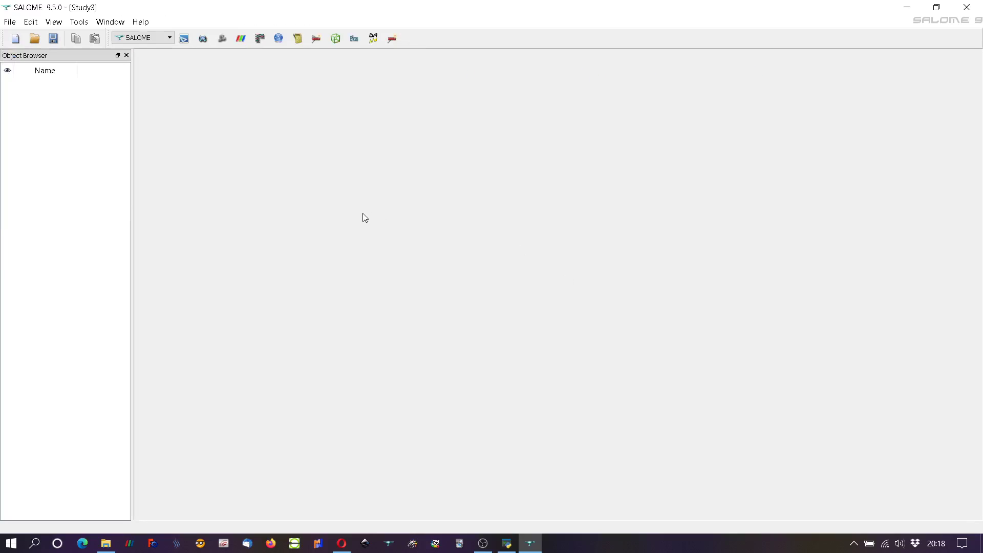
left_click(185, 40)
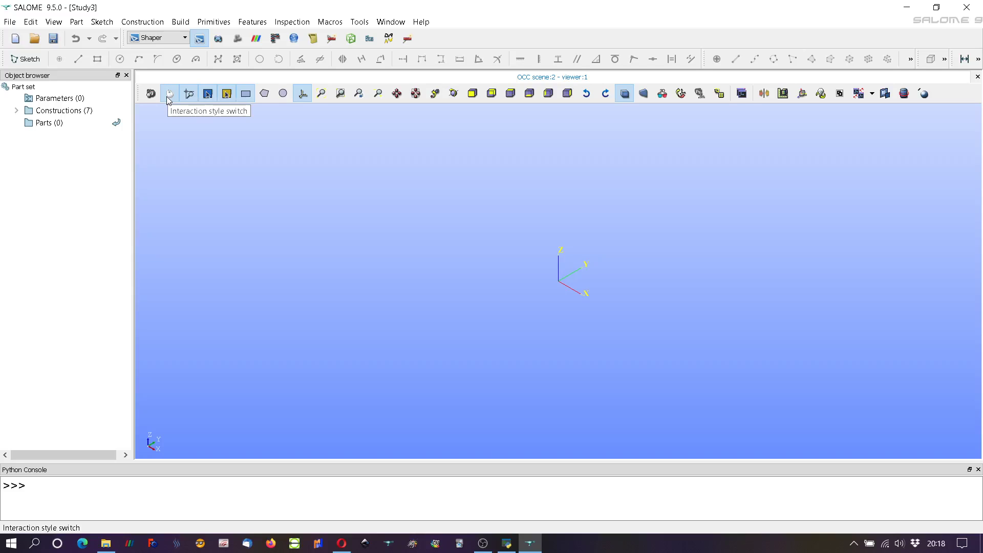
- Close the Python console to give the 3D view more room
scroll(615, 307, "up", 3)
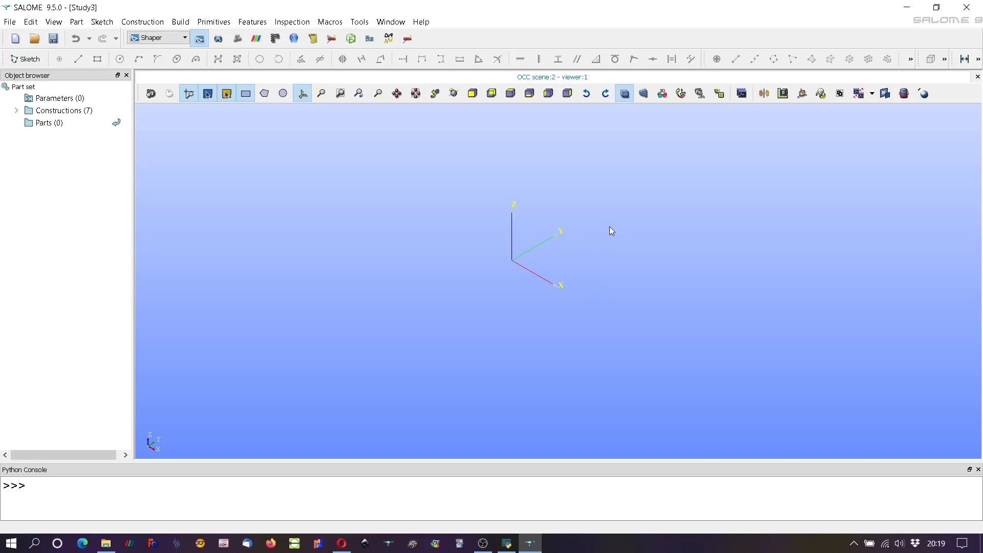
left_click_drag(610, 225, 517, 268)
middle_click_drag(588, 270, 511, 243, "ctrl")
right_click_drag(512, 247, 609, 283, "ctrl")
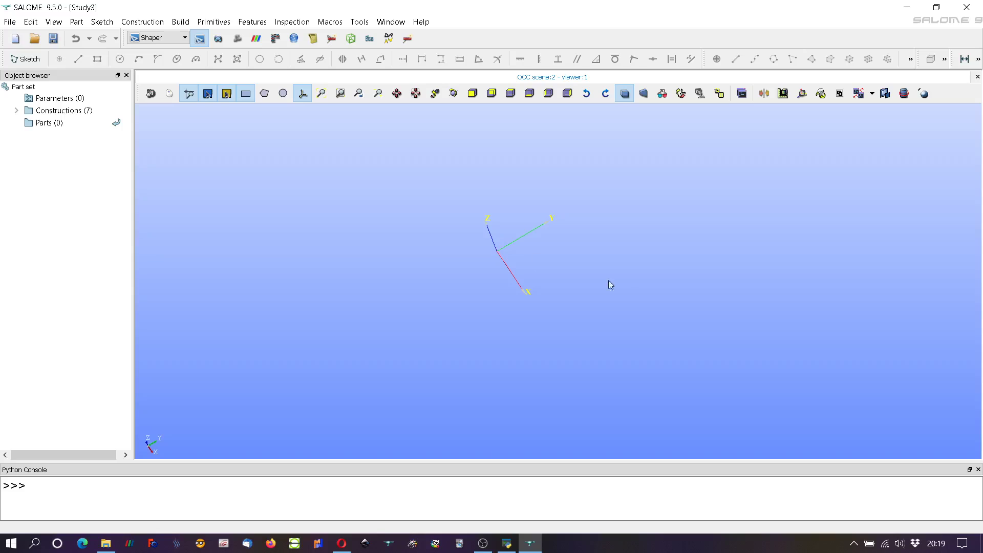
left_click(978, 470)
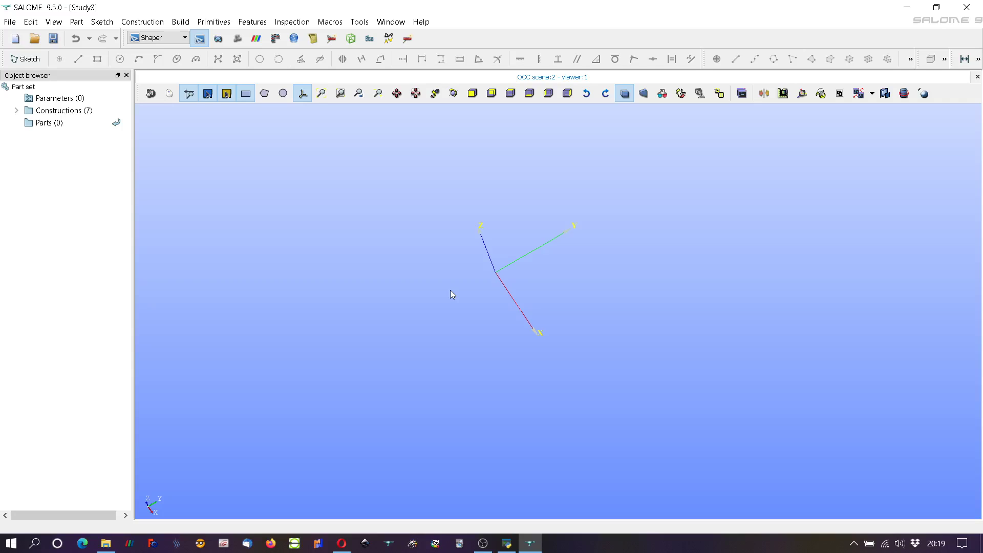
- Create a new part and start a sketch on the XZ plane, with the view set normal to it
left_click(76, 22)
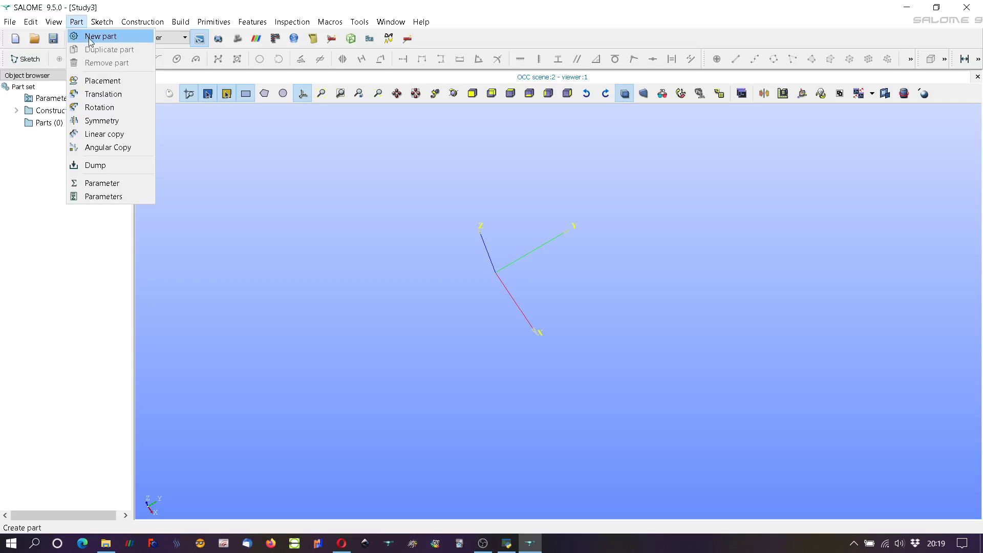
left_click(90, 36)
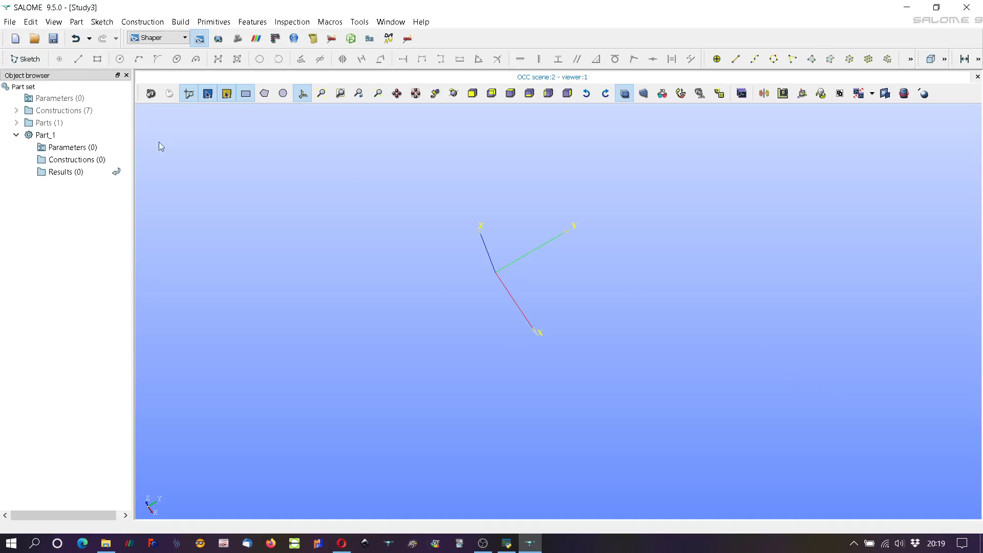
left_click(19, 60)
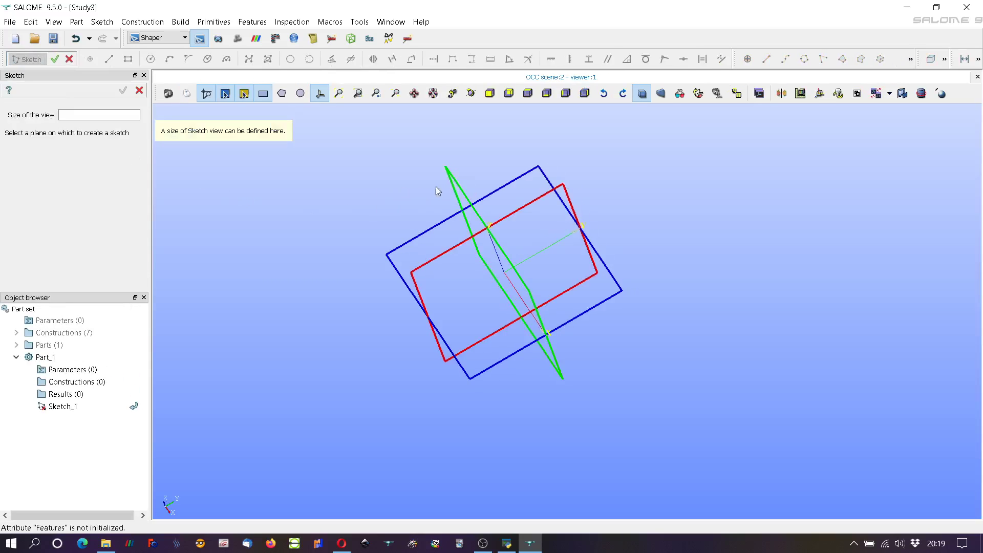
left_click(457, 184)
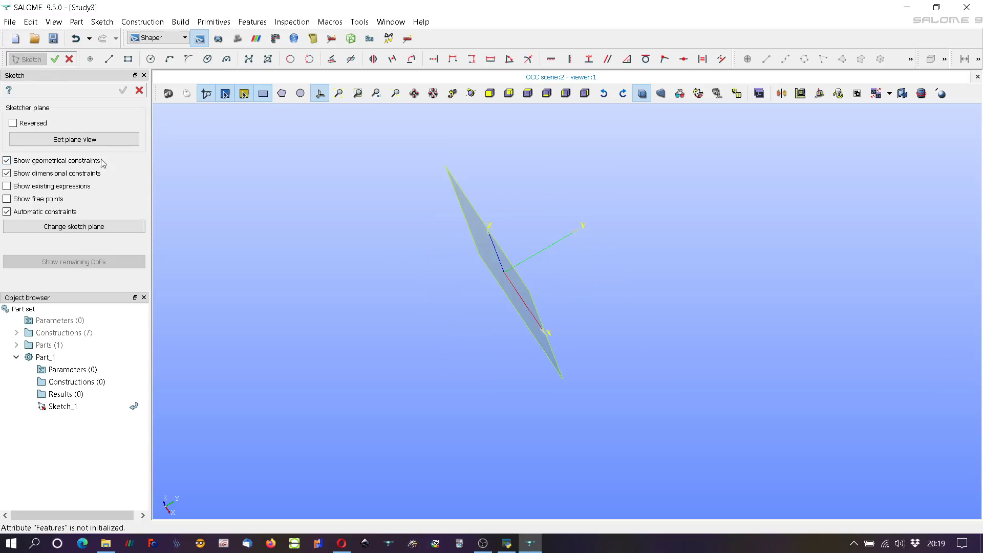
left_click(86, 146)
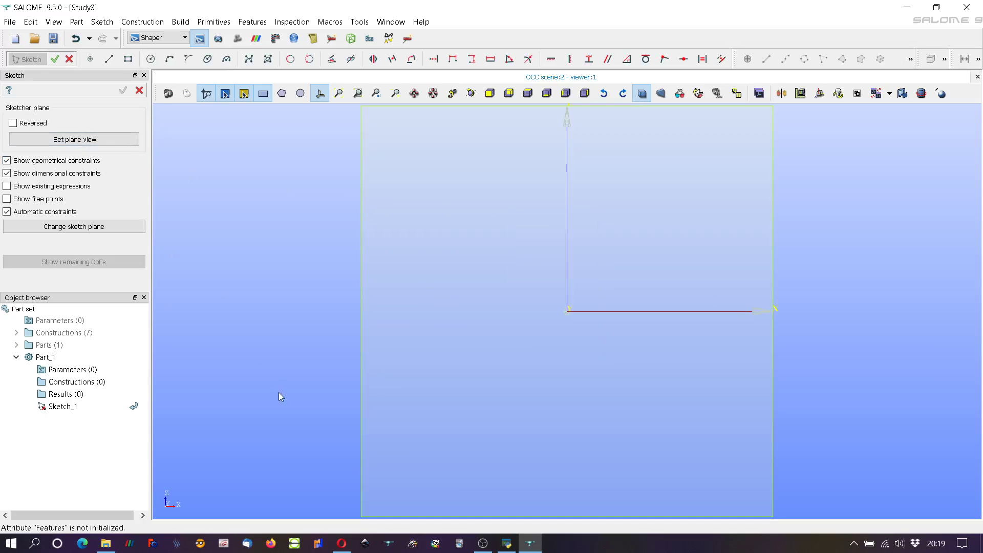
scroll(271, 405, "down", 3)
scroll(433, 338, "up", 5)
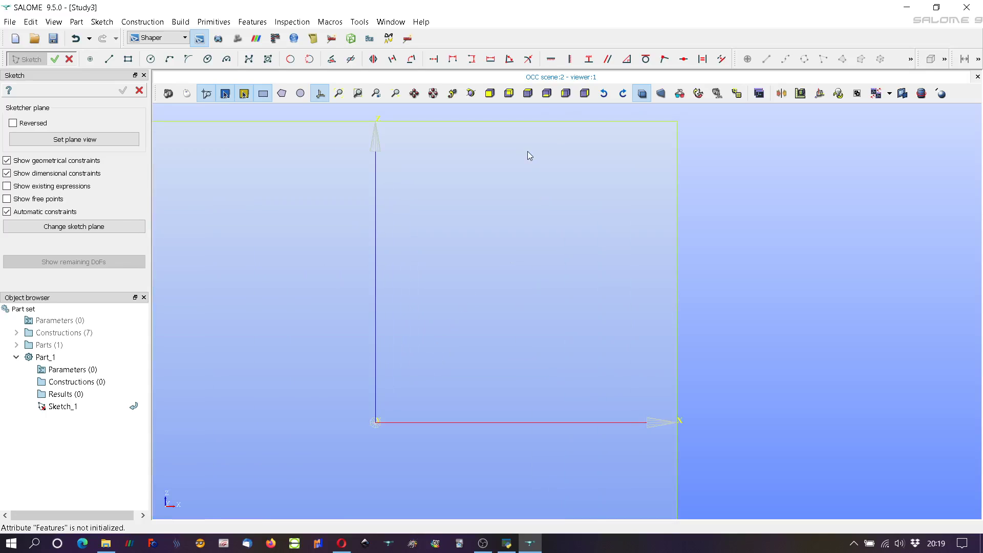
left_click(110, 60)
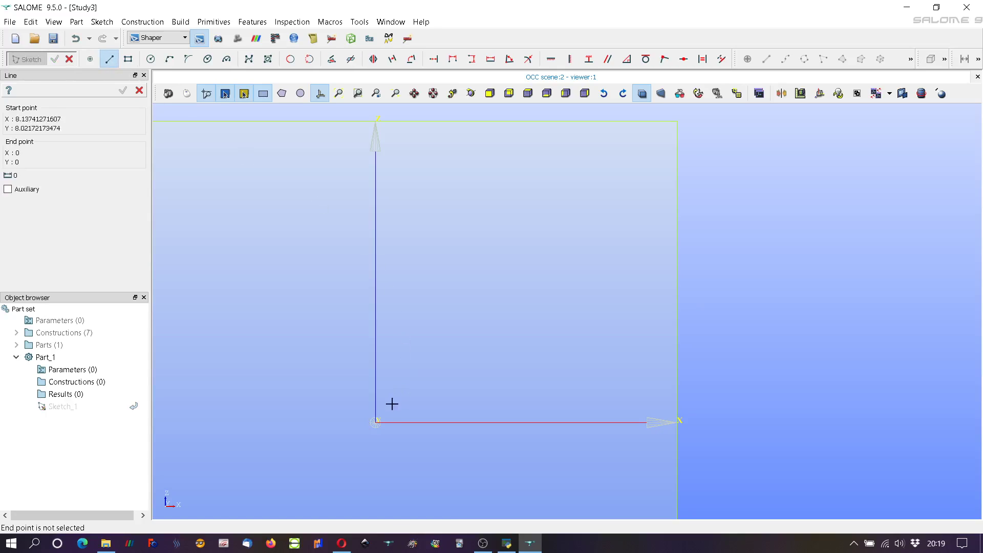
left_click(375, 423)
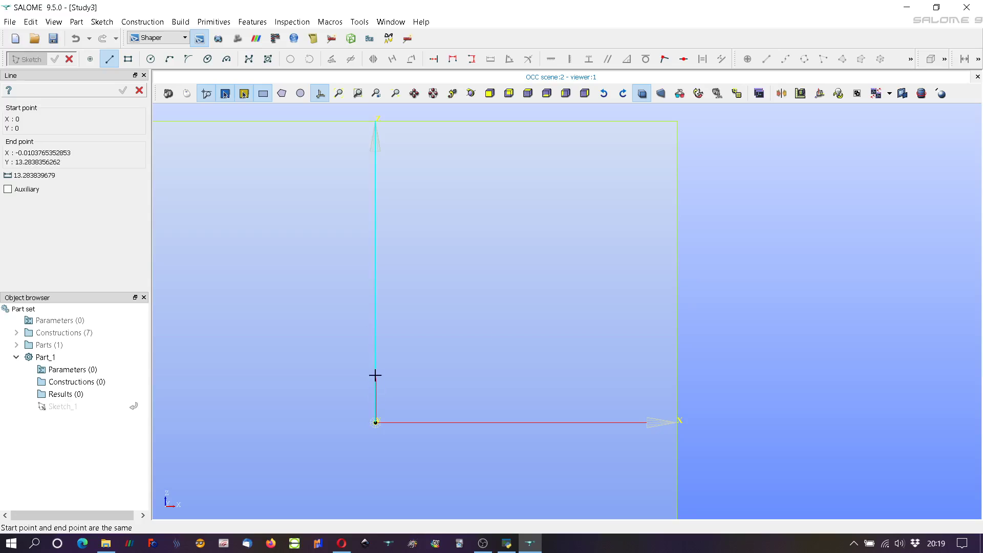
left_click(375, 372)
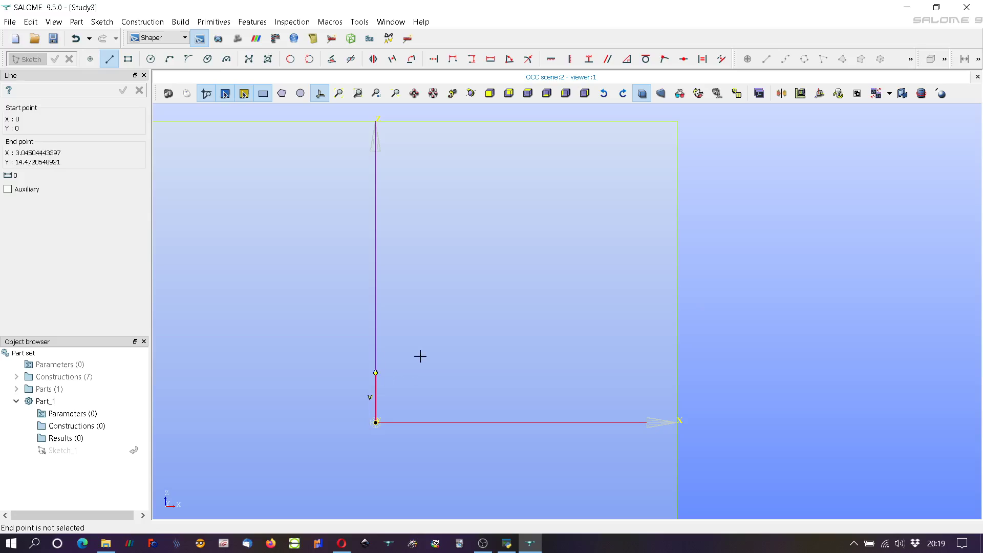
left_click(75, 39)
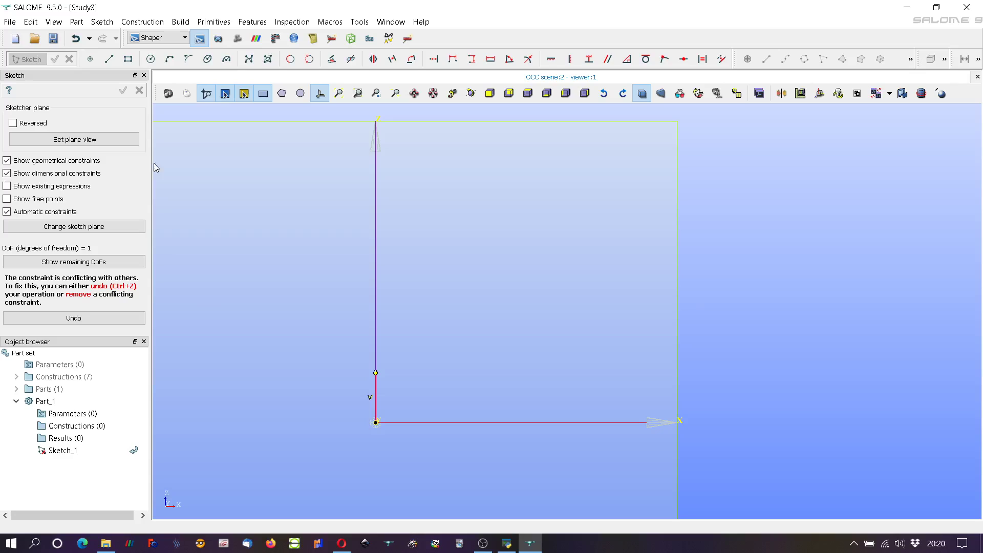
left_click(75, 38)
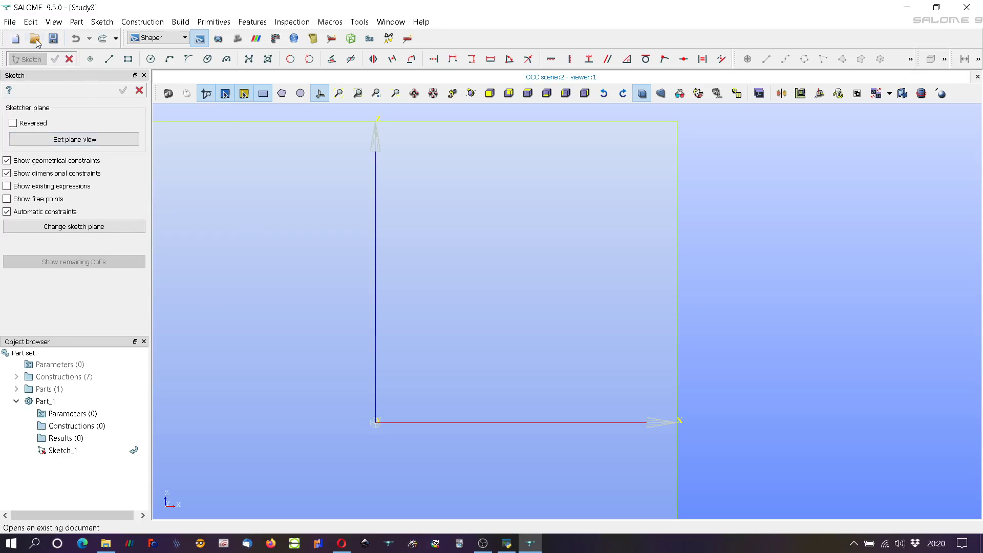
- Sketch a vertical line about 23.3 units long from the origin up along the Z axis
left_click(109, 59)
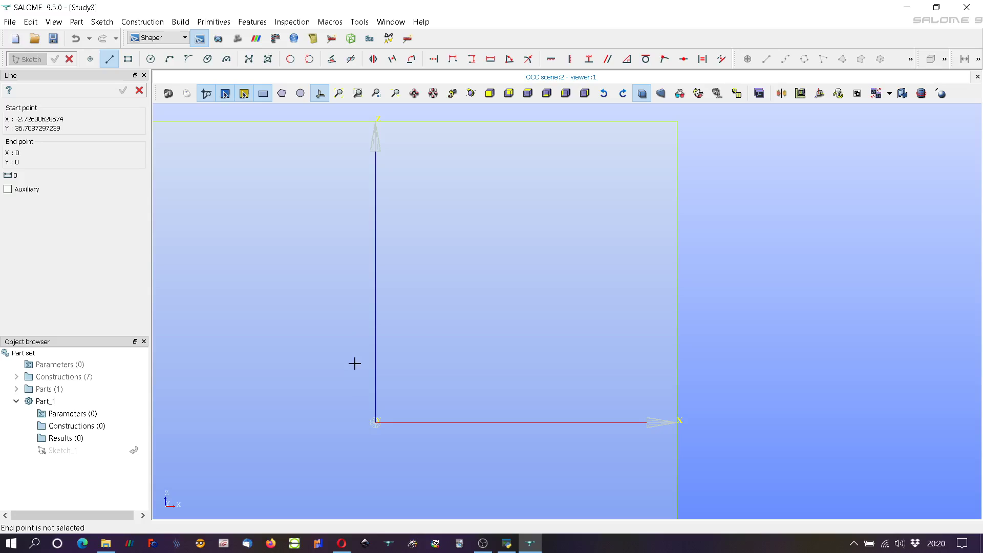
left_click(377, 423)
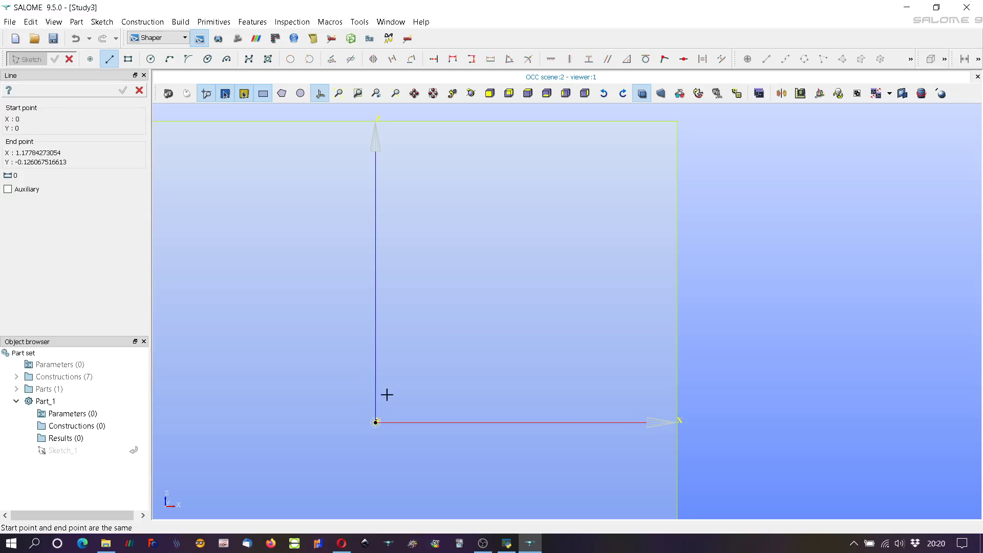
left_click(376, 352)
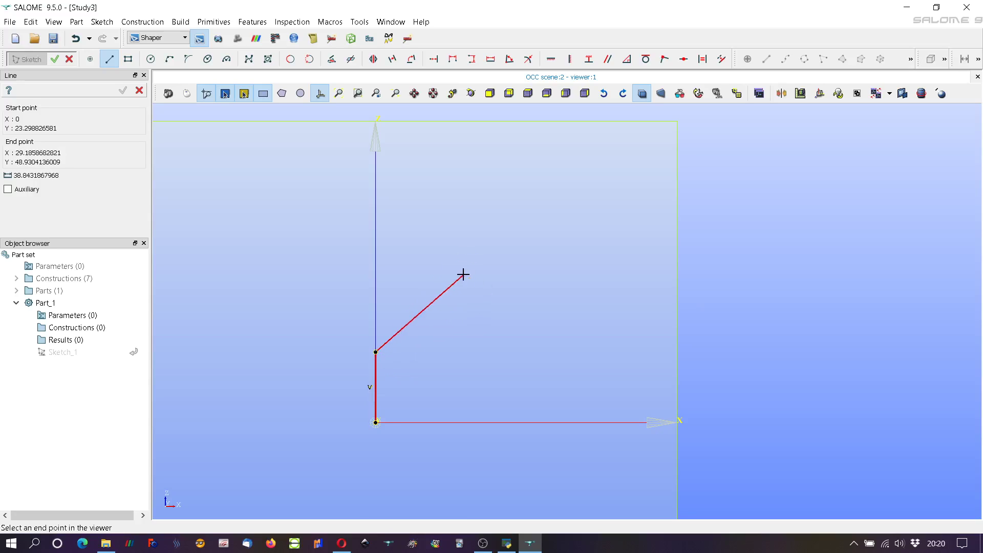
key("Escape")
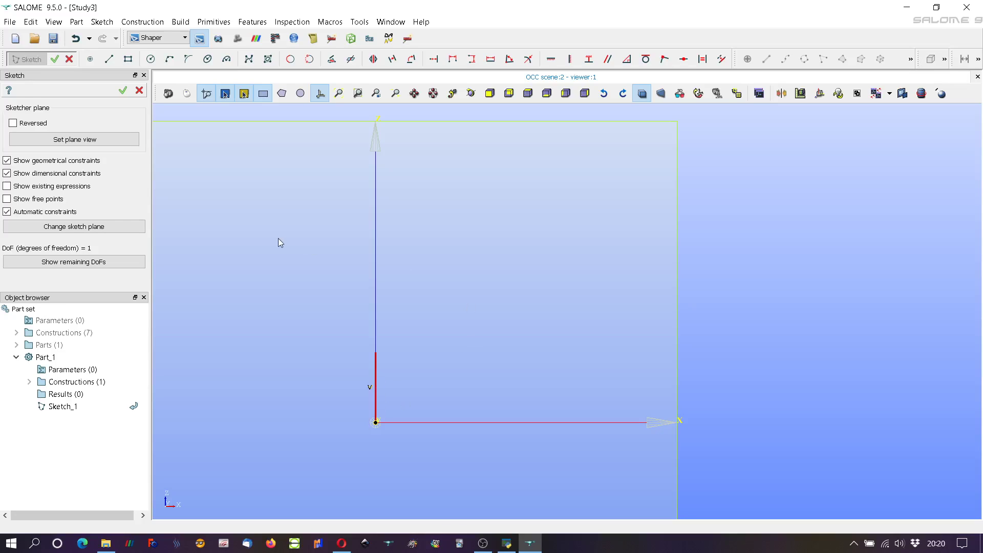
- Sketch a separate horizontal line about 21.9 units long, starting near X 115, Y 82.9 in the sketch
left_click(108, 60)
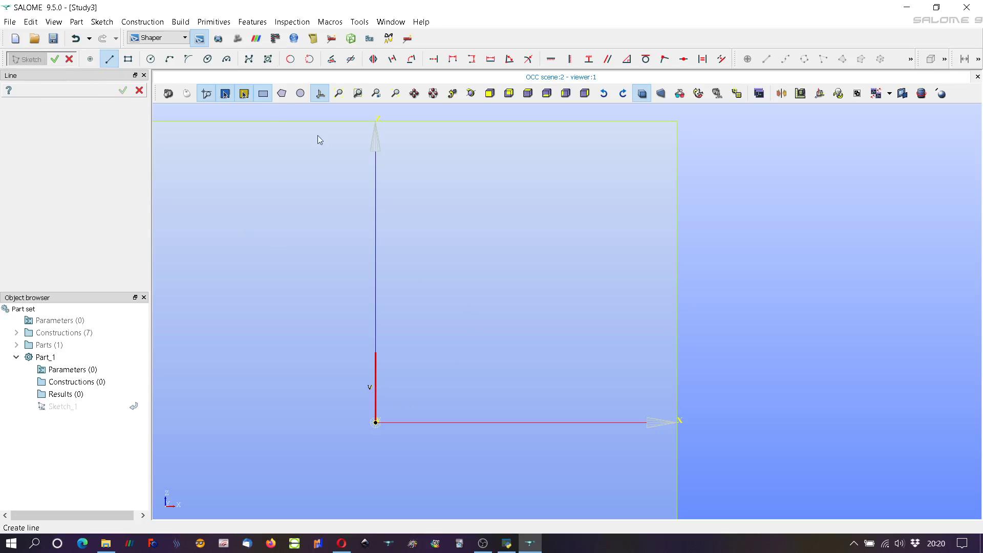
left_click(722, 172)
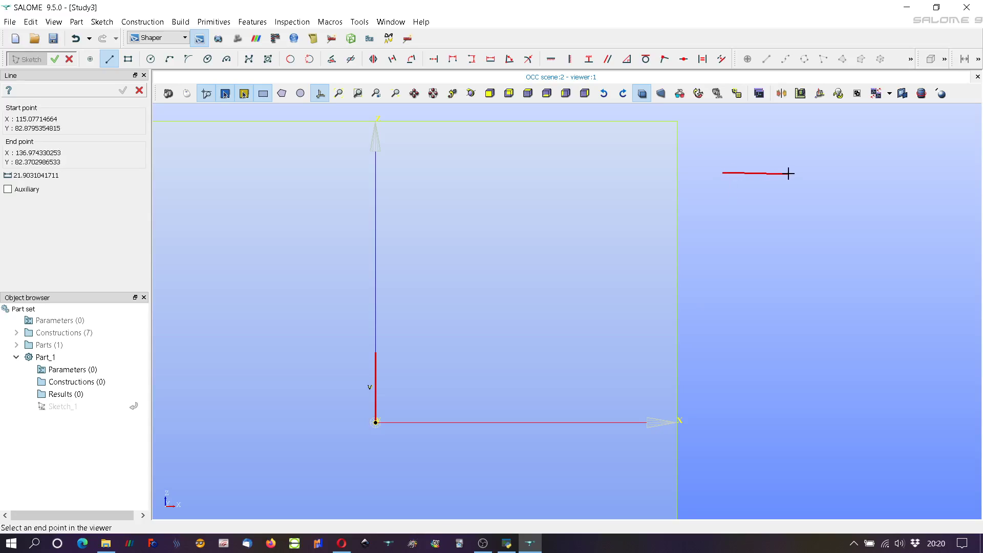
left_click(789, 173)
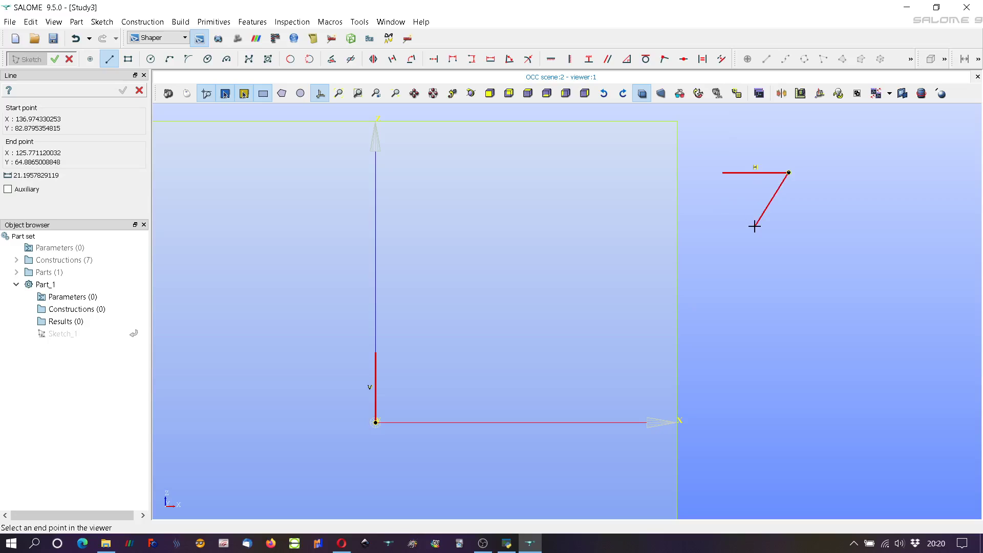
key("Escape")
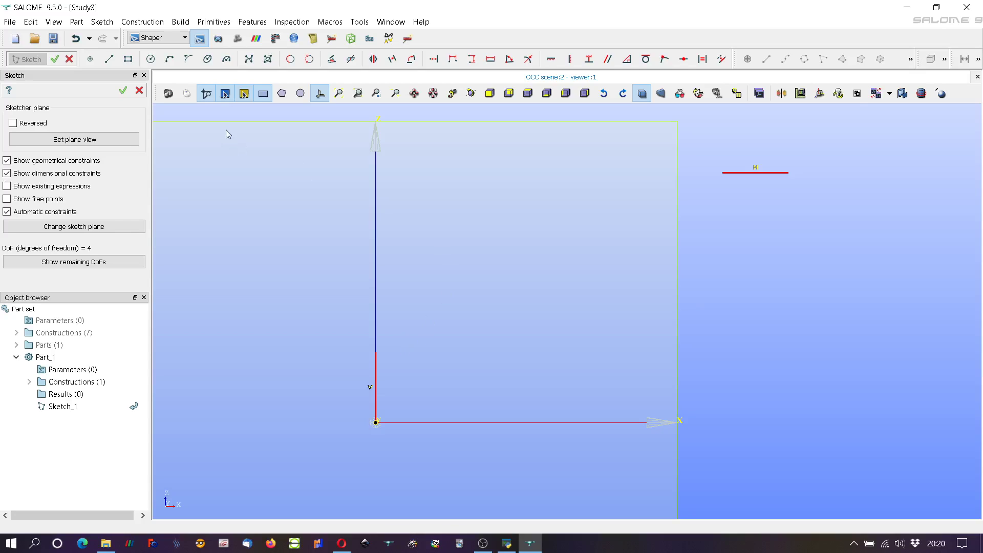
- Draw a B-spline with control polygon through poles at about (5.3, 22.6), (59.6, 28.2), (108.1, 49.9) and (113, 79.1)
left_click(249, 62)
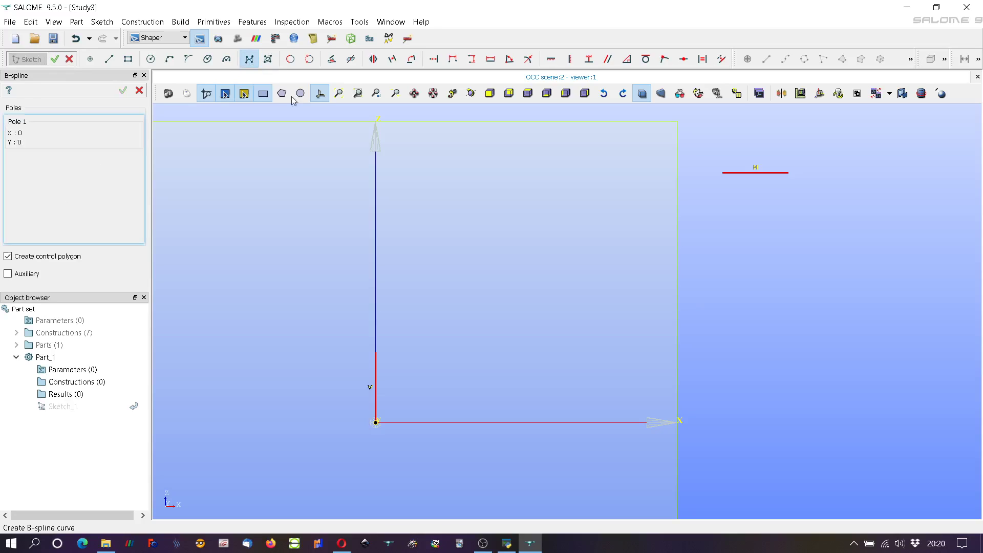
left_click(392, 354)
left_click(556, 337)
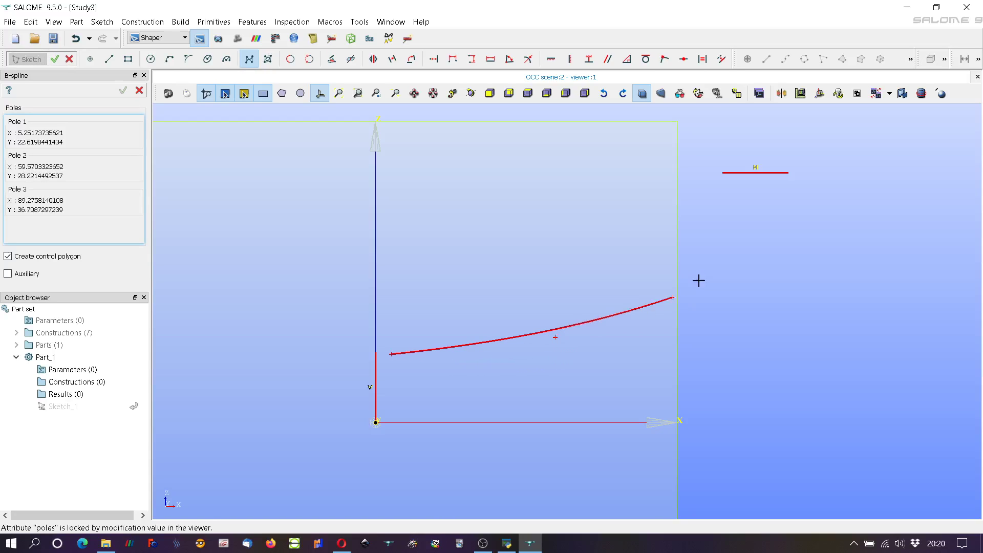
left_click(701, 272)
left_click(717, 183)
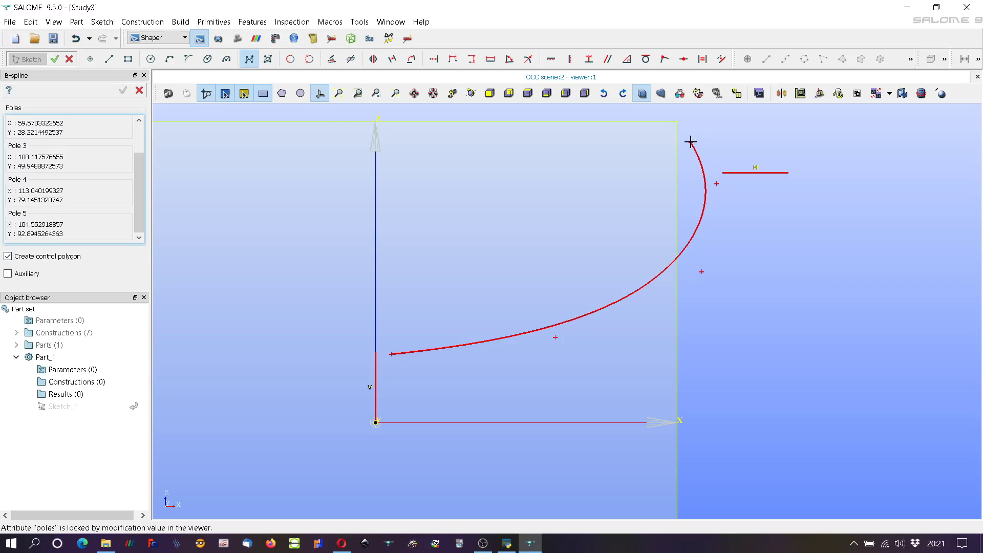
key("Escape")
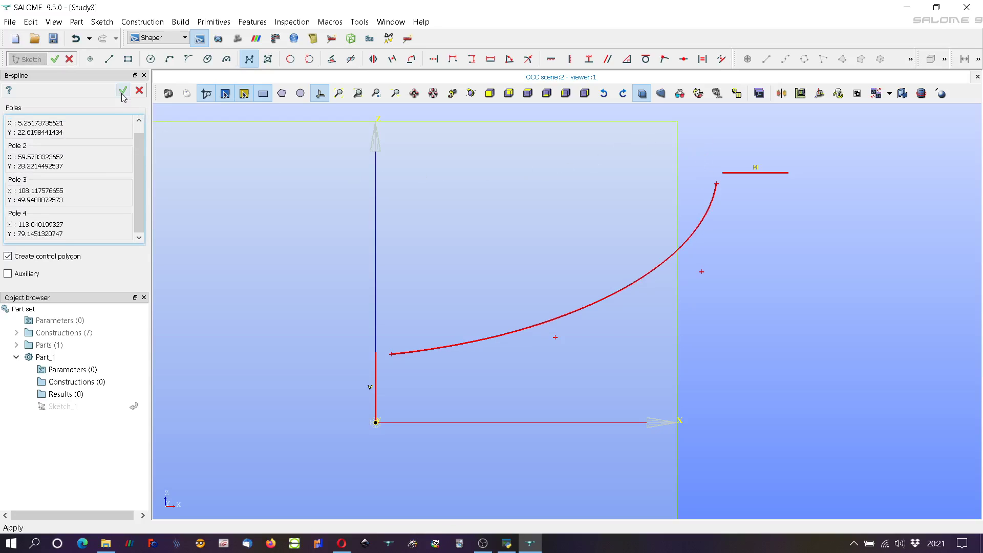
left_click(123, 92)
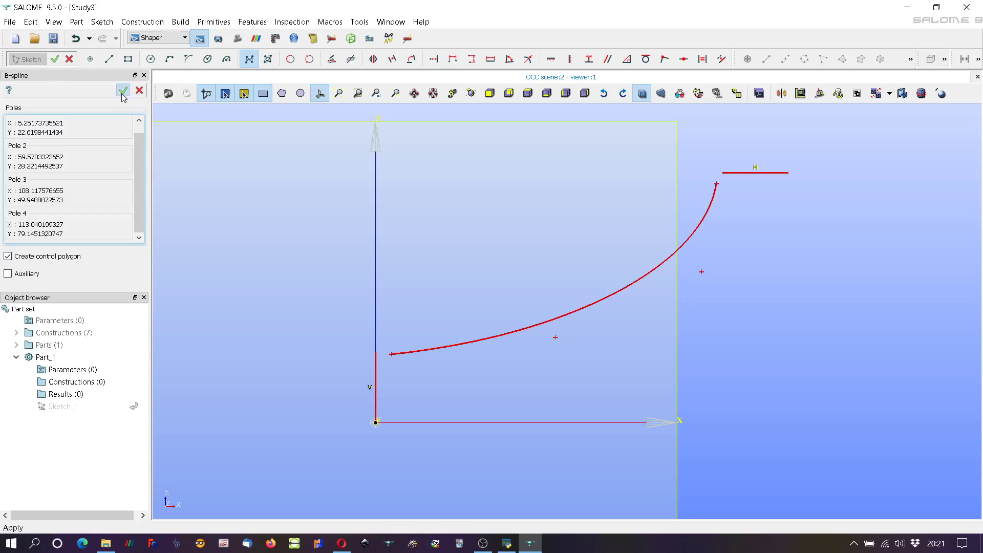
- Draw a second B-spline with control polygon below the first, through poles at about (4.6, 1.9), (60.9, 6.7), (121.4, 28.7) and (137, 75.1)
left_click(249, 61)
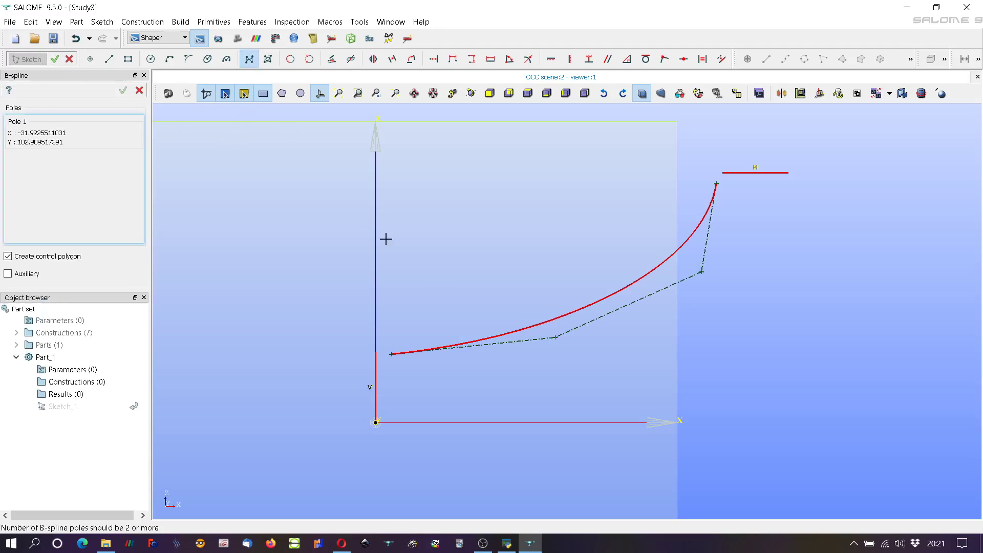
left_click(389, 416)
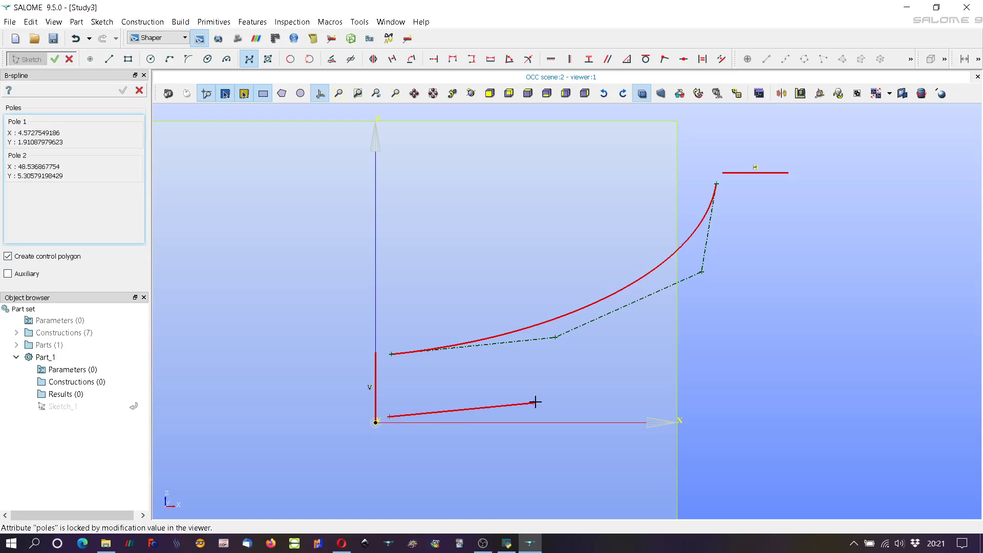
left_click(559, 403)
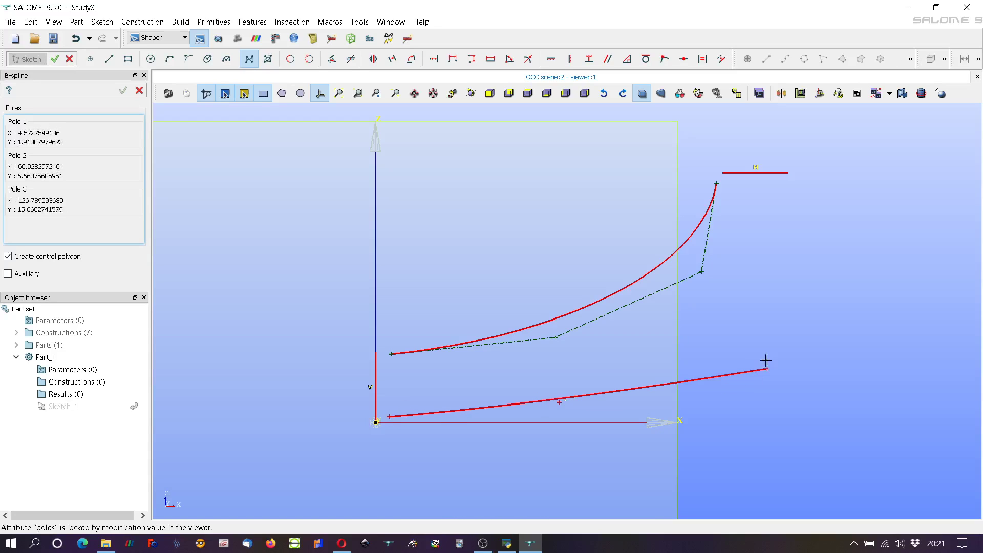
left_click(789, 196)
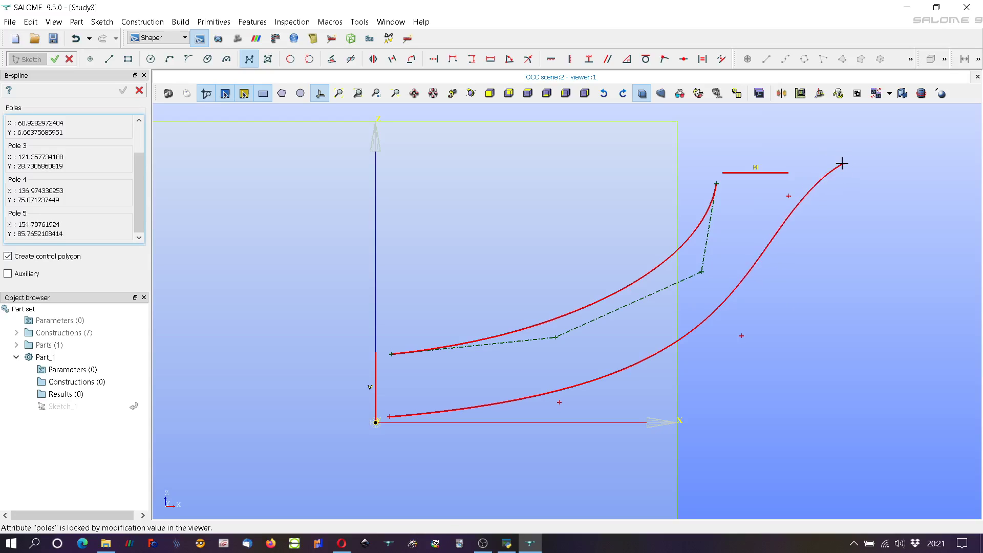
key("Escape")
left_click(122, 90)
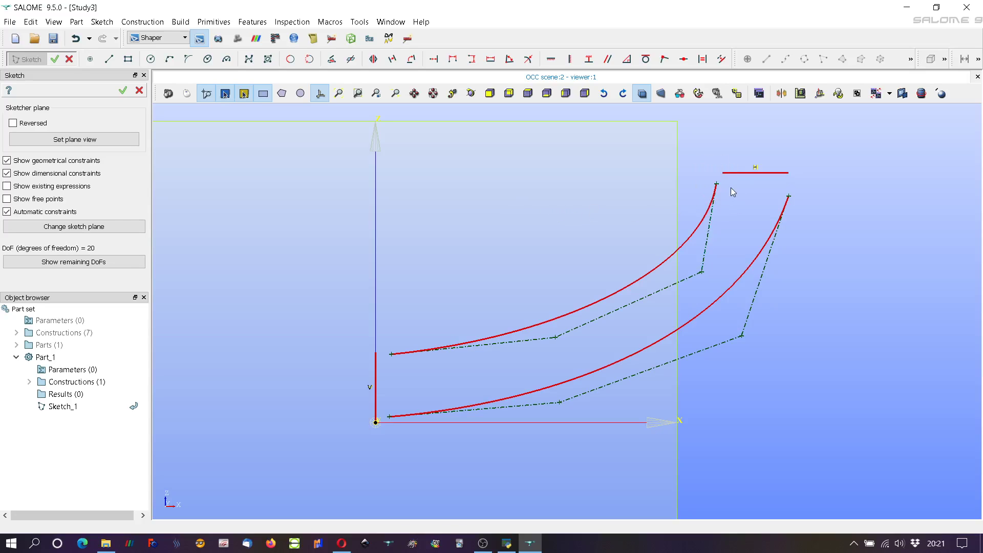
- Make both ends of the upper horizontal line coincident with the upper endpoints of the two B-splines
left_click_drag(691, 146, 733, 199)
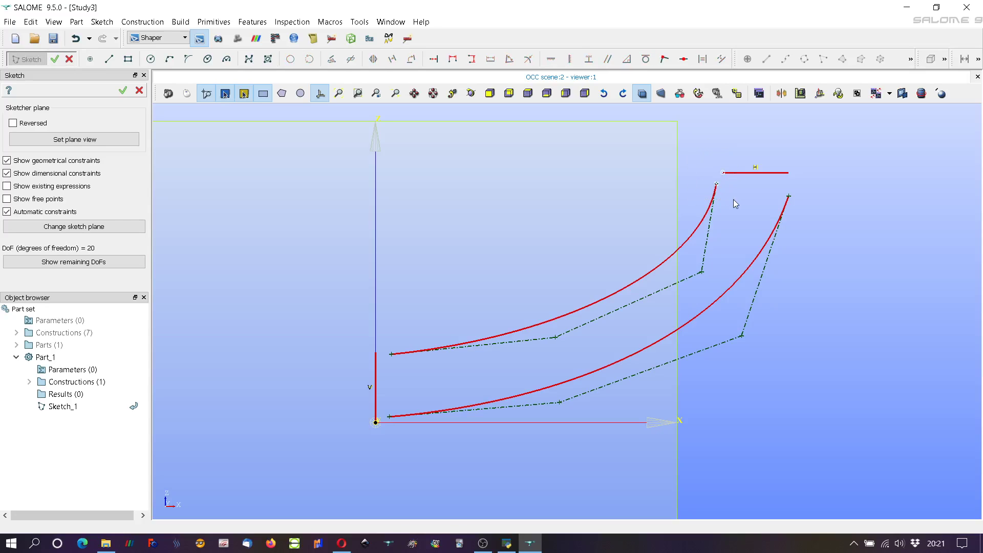
left_click(665, 60)
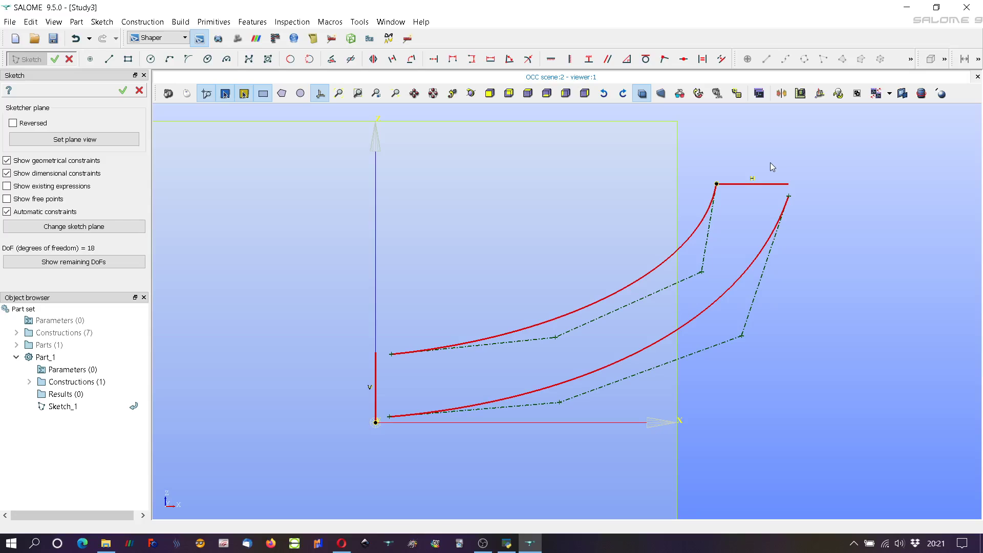
left_click_drag(770, 162, 818, 226)
left_click(665, 59)
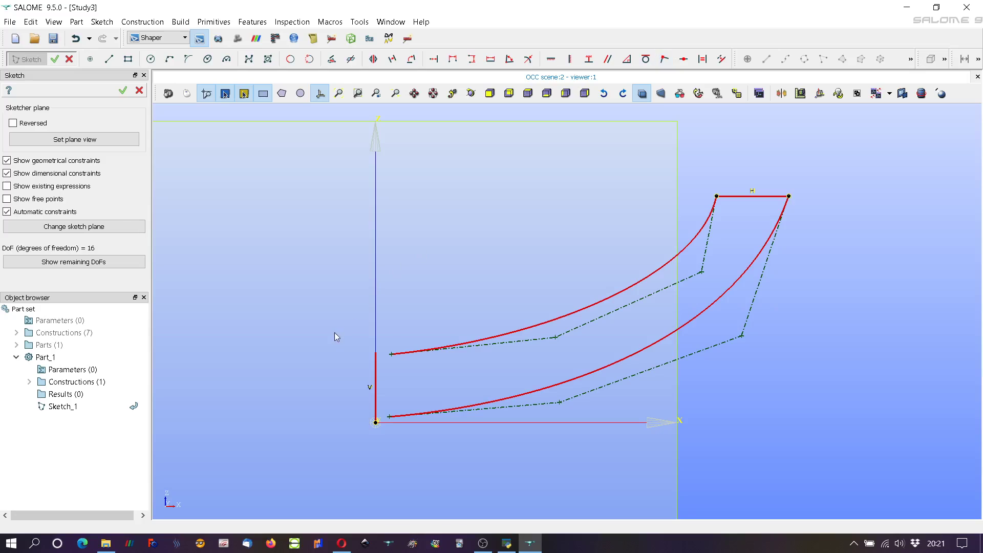
- Make the upper B-spline's start coincident with the vertical line's top end, and the lower B-spline's start coincident with the origin
left_click_drag(340, 325, 412, 374)
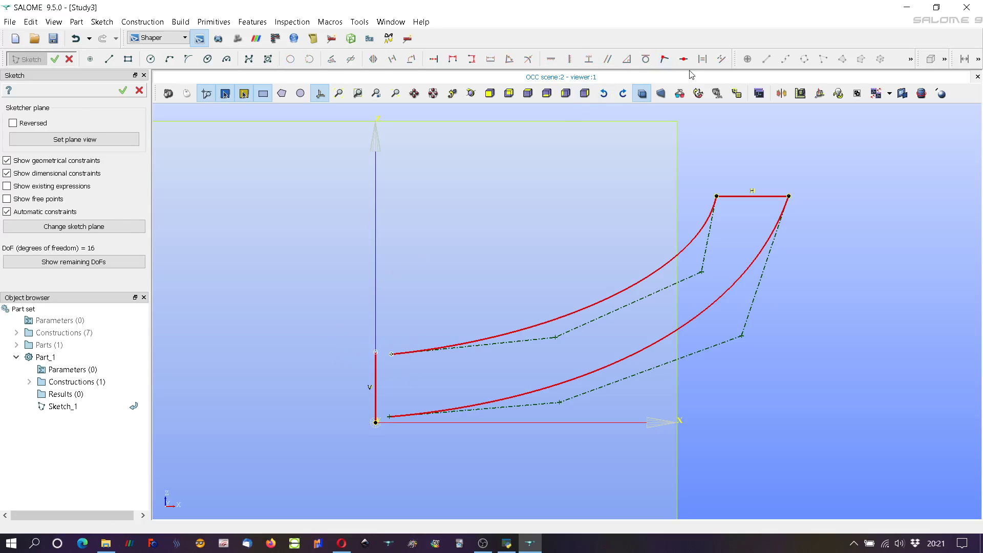
left_click(665, 59)
left_click_drag(339, 451, 432, 390)
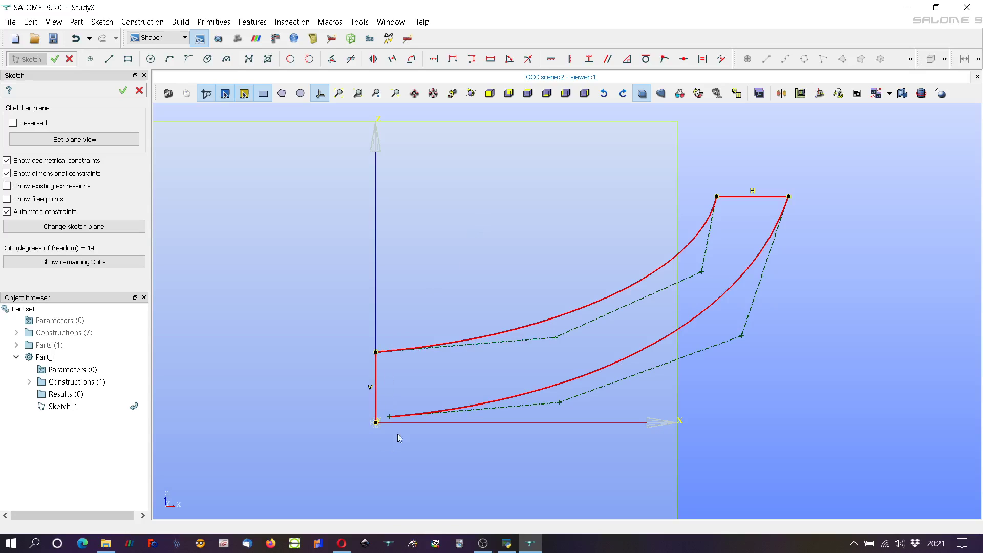
left_click(665, 59)
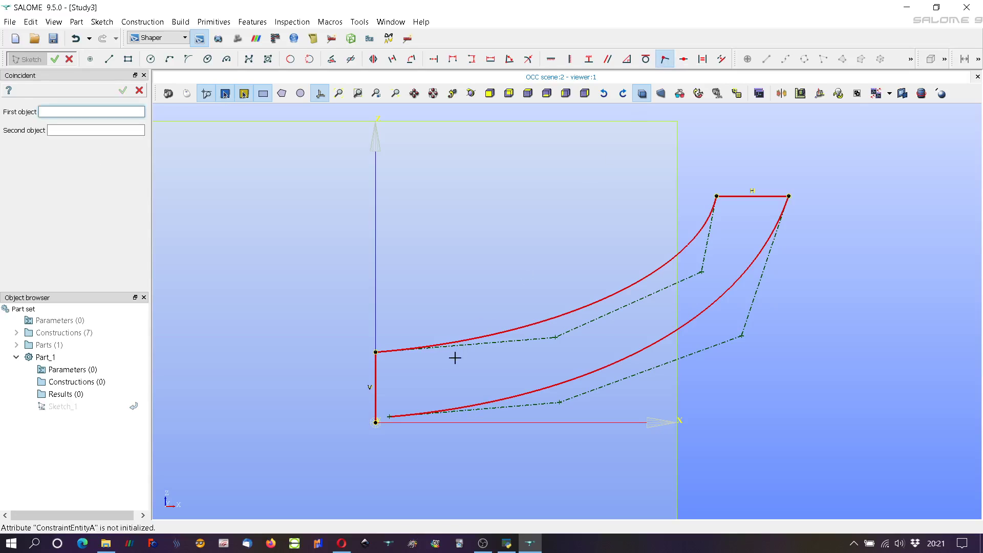
left_click(388, 415)
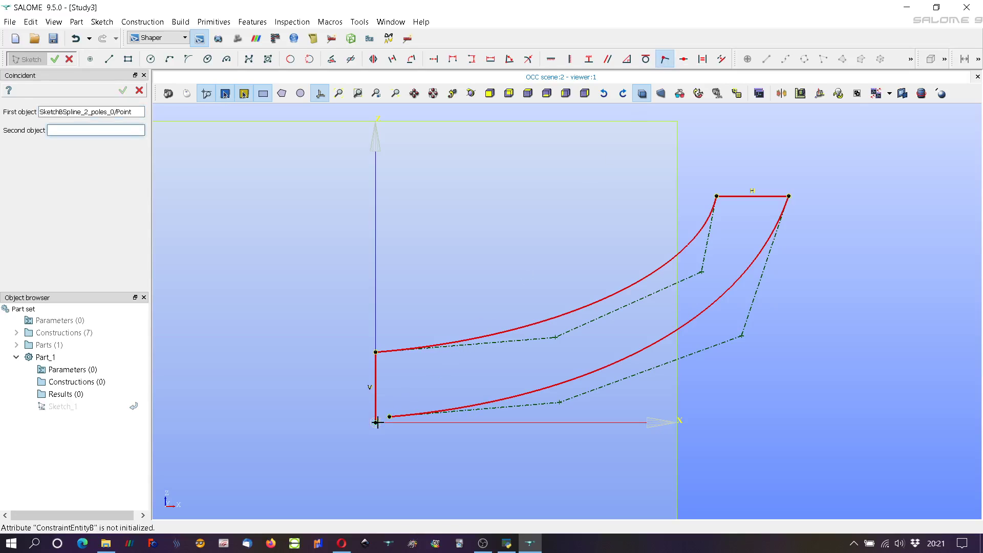
left_click(375, 422)
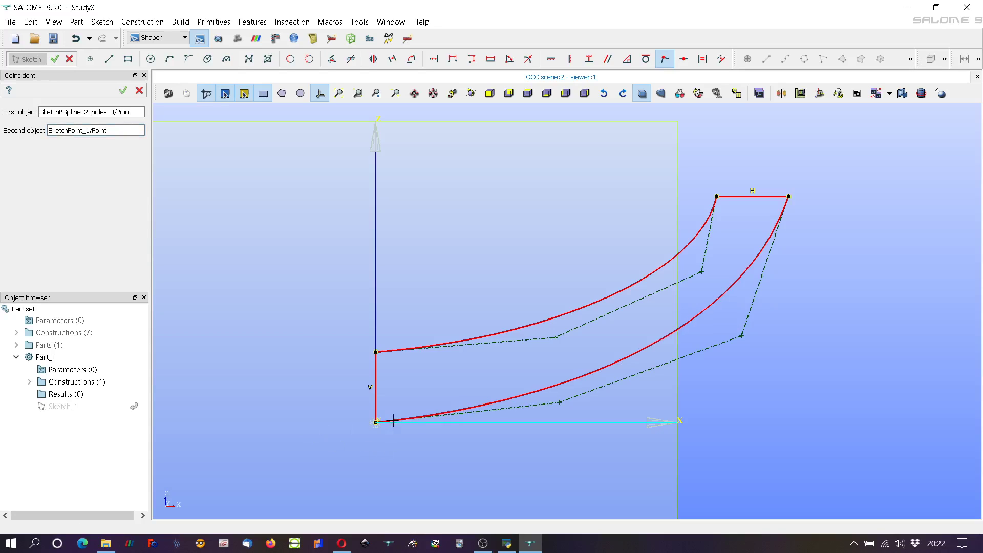
left_click(123, 91)
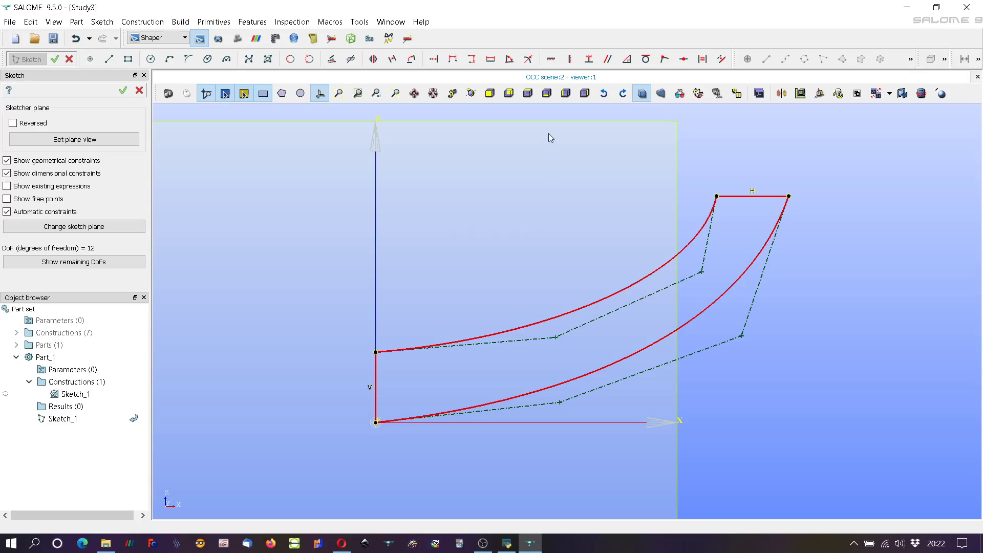
- Constrain the first control polygon segment of both B-splines, next to the Z axis, to be horizontal
left_click(551, 60)
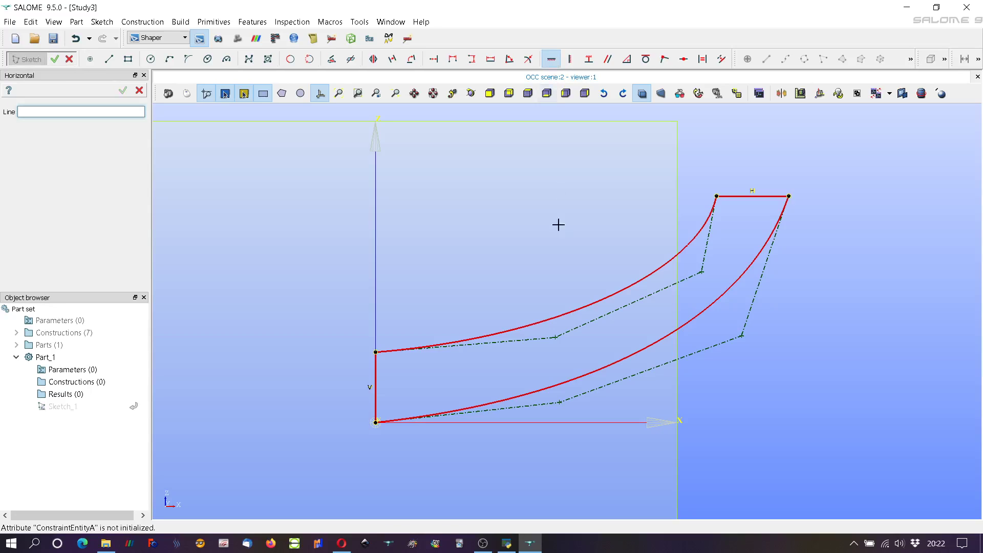
left_click(519, 340)
left_click(527, 404)
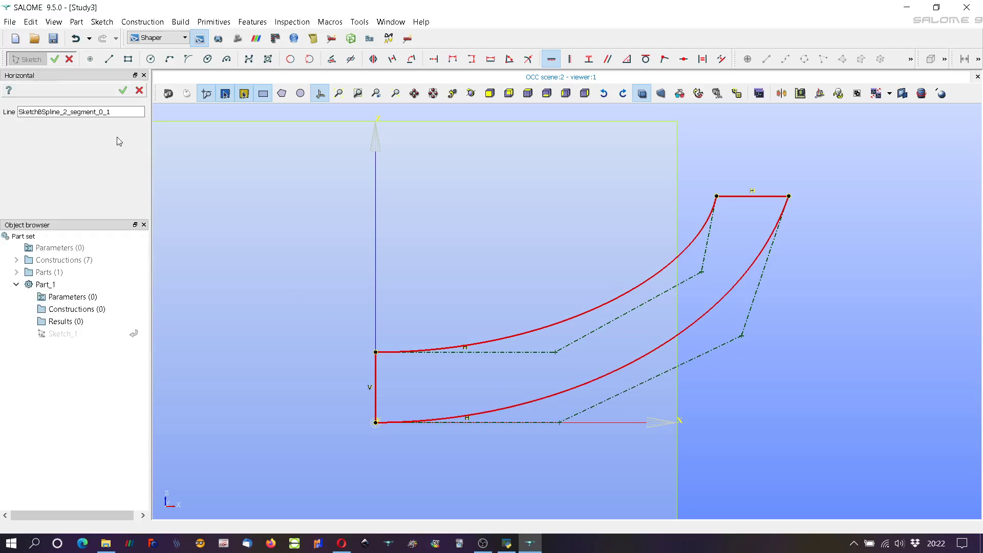
left_click(123, 90)
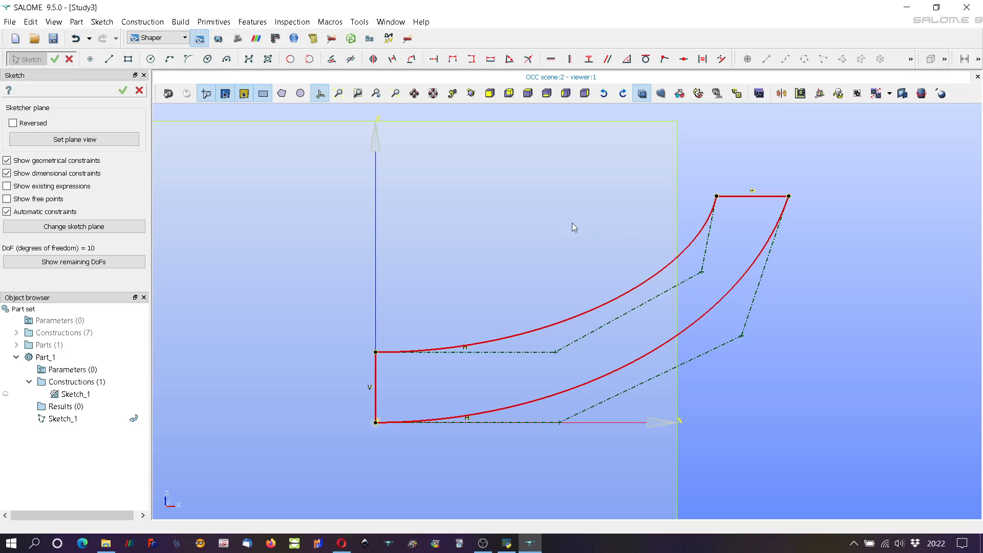
- Constrain the middle control polygon segments of the two B-splines parallel to each other, and likewise their last segments
left_click(607, 59)
left_click(689, 280)
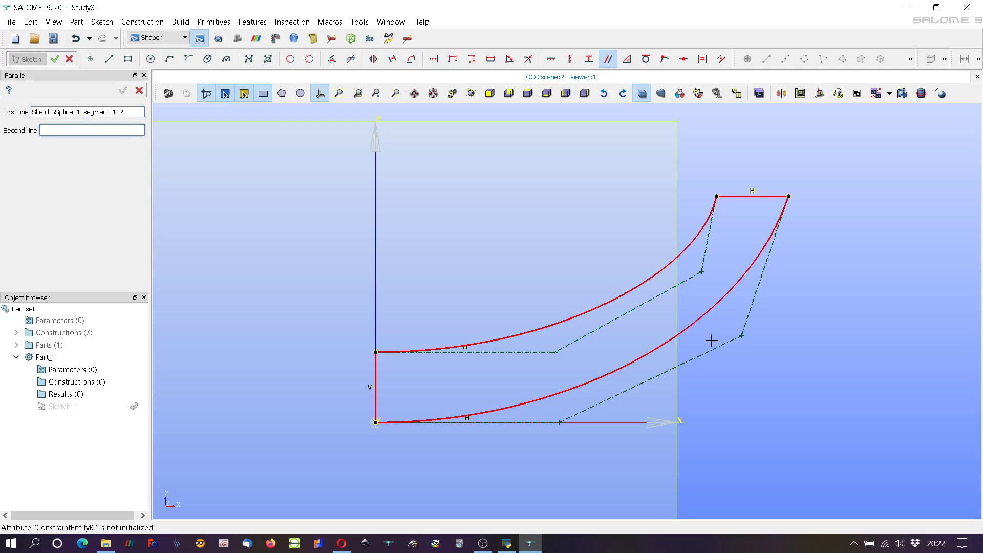
left_click(711, 349)
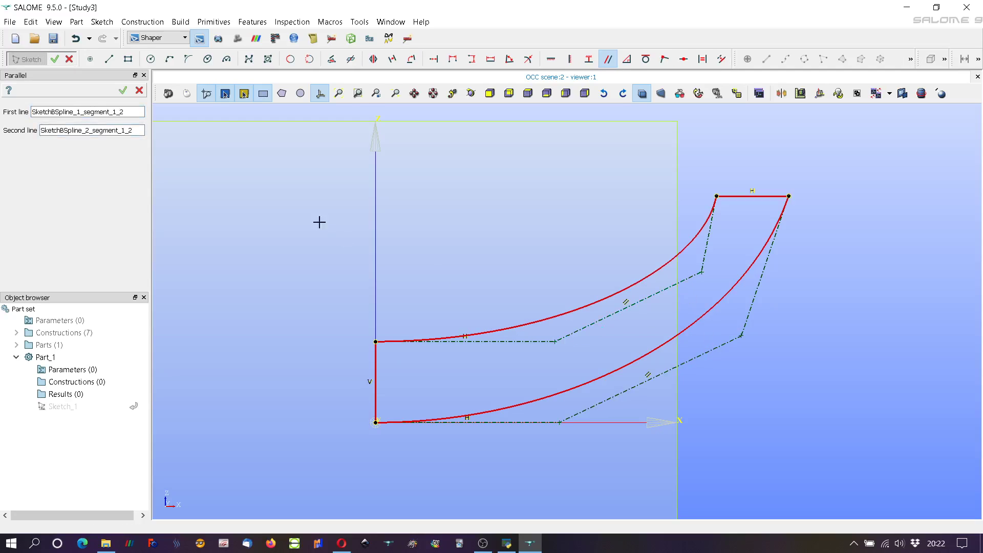
left_click(123, 90)
left_click(607, 59)
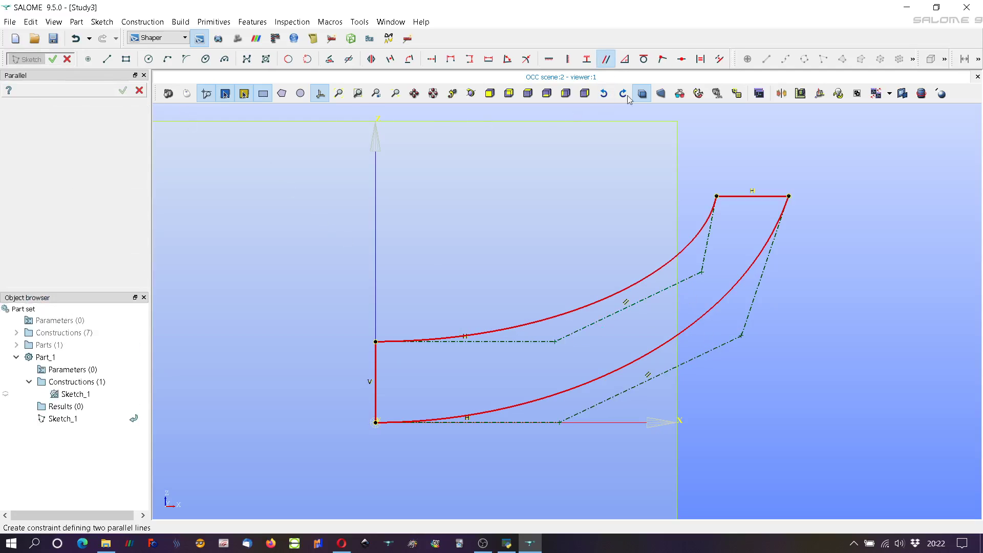
left_click(707, 233)
left_click(754, 296)
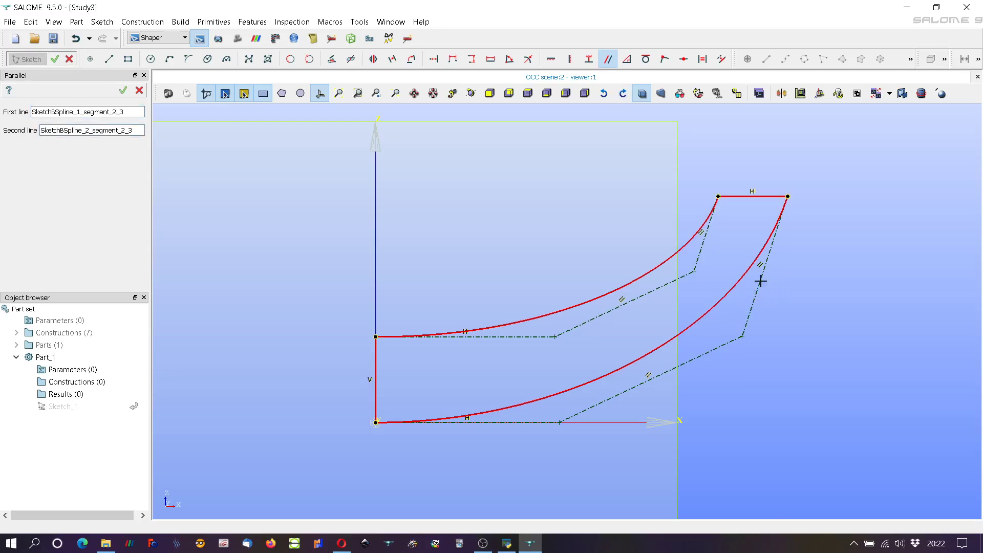
left_click(122, 90)
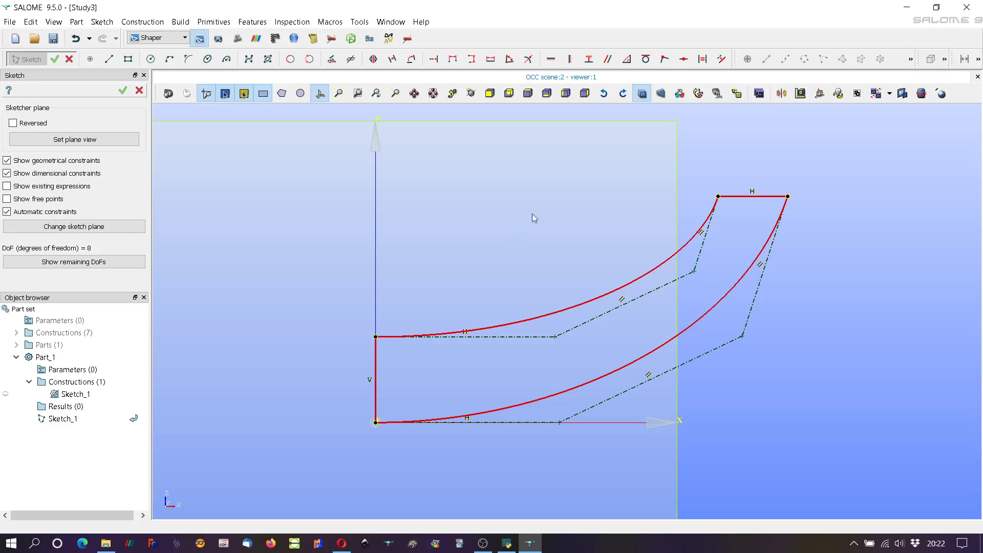
- Set the length of the horizontal line at the profile's upper end to 10 with a length dimension
left_click(490, 61)
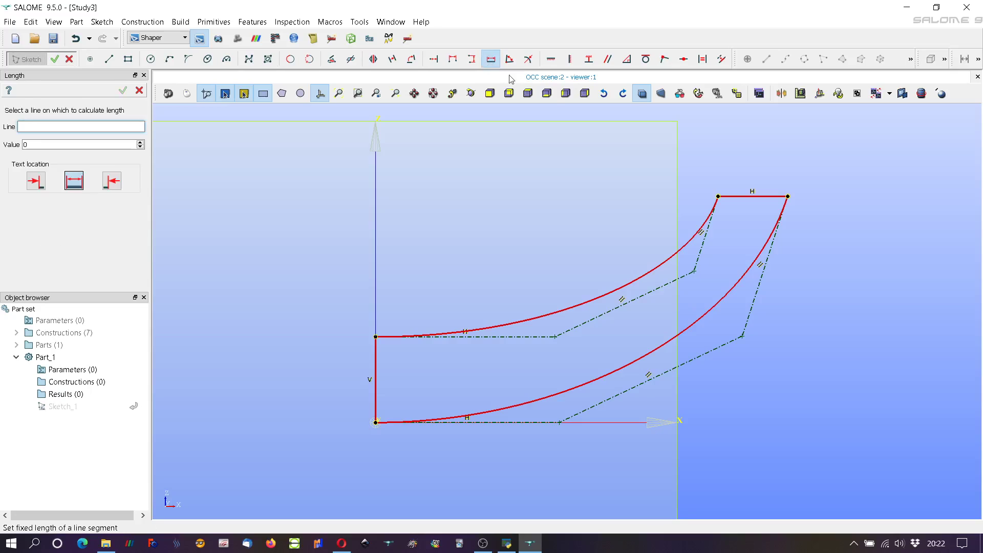
left_click(739, 195)
left_click(739, 153)
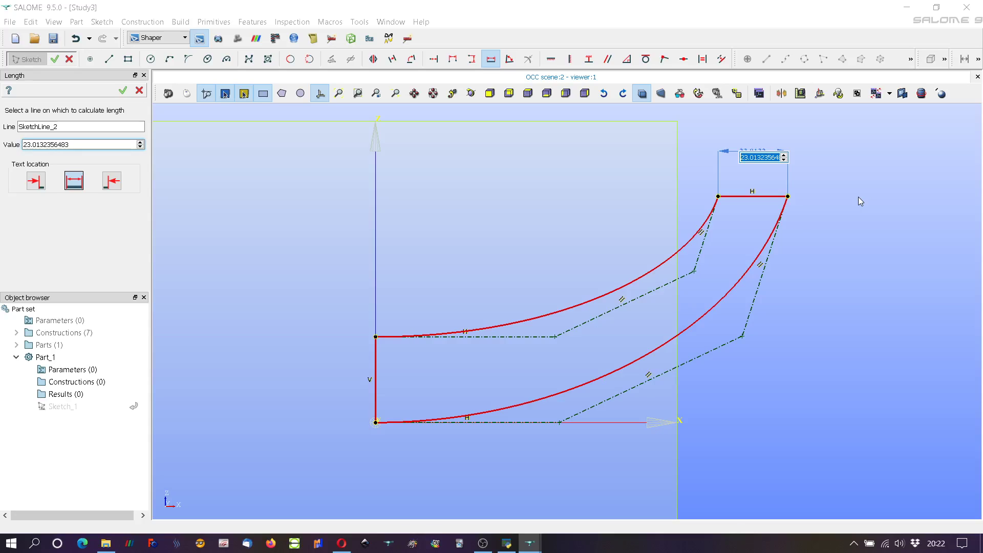
type("10")
key("Return")
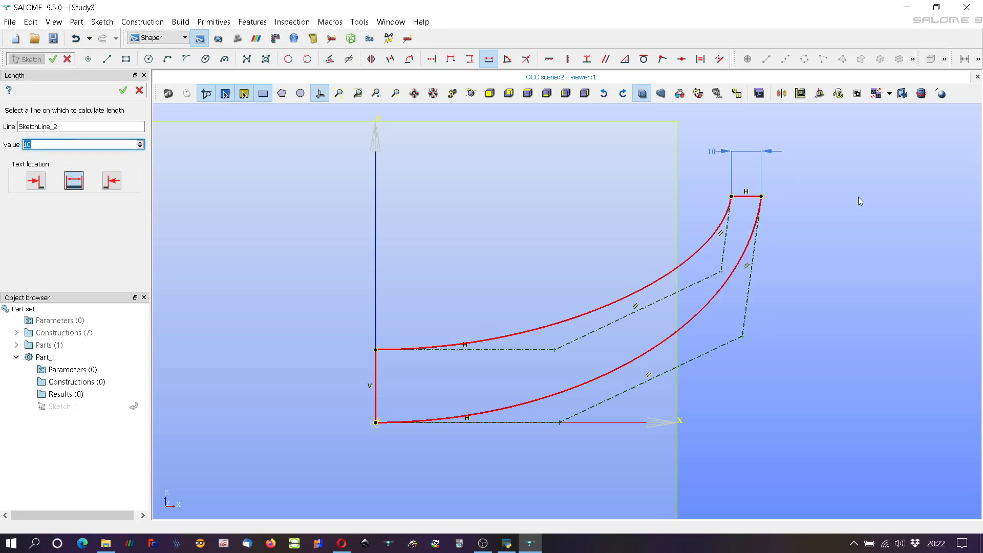
left_click(123, 90)
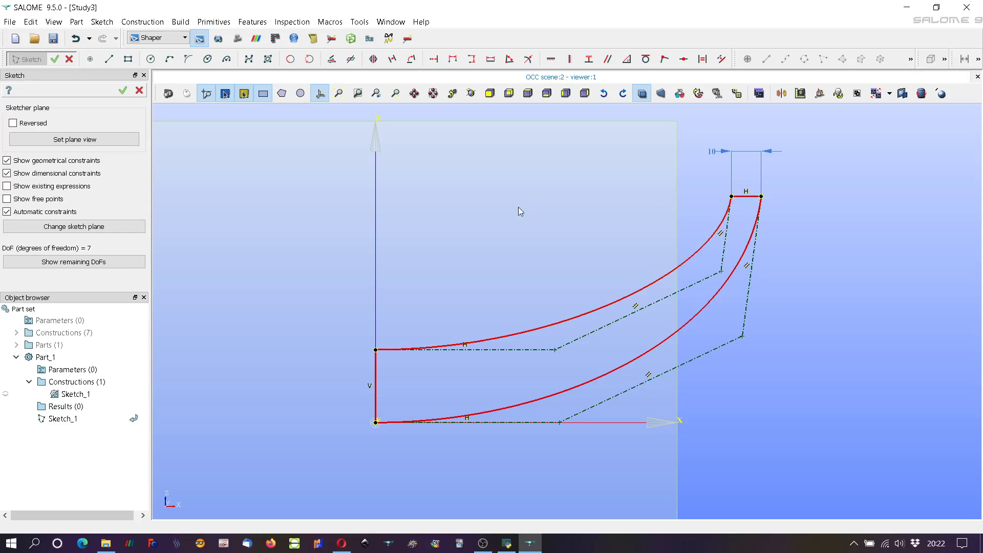
- Constrain the vertical line at the origin to equal length with the horizontal line at the profile's upper end
left_click(702, 60)
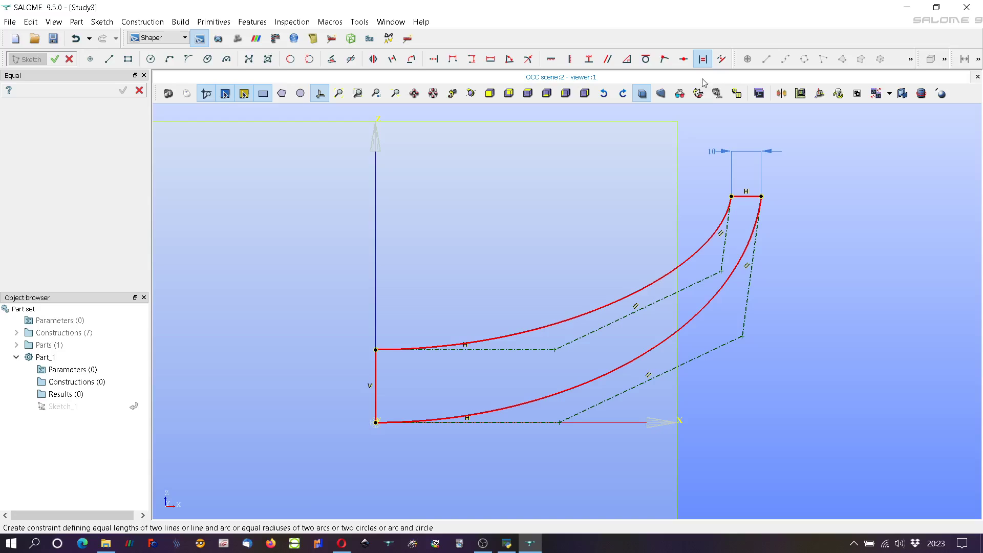
left_click(750, 198)
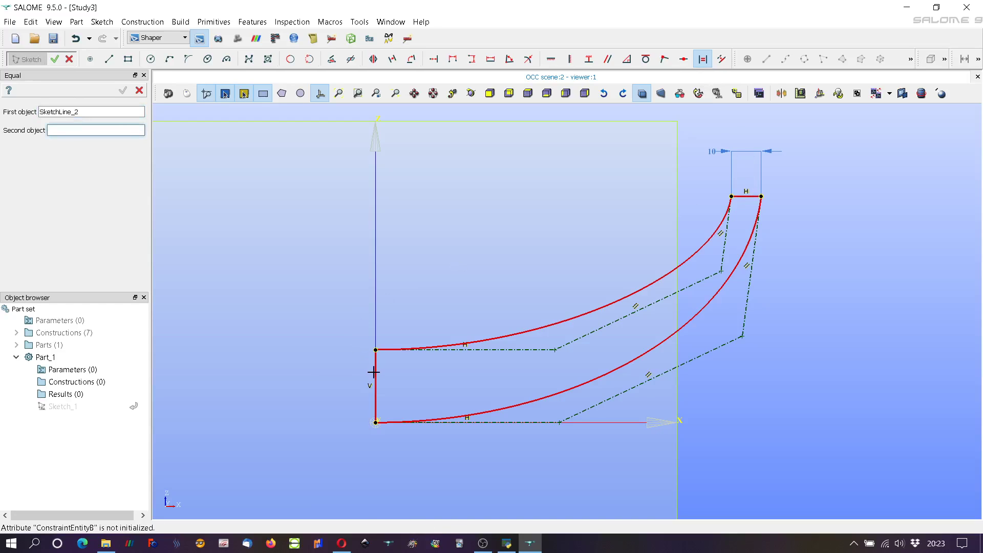
left_click(374, 372)
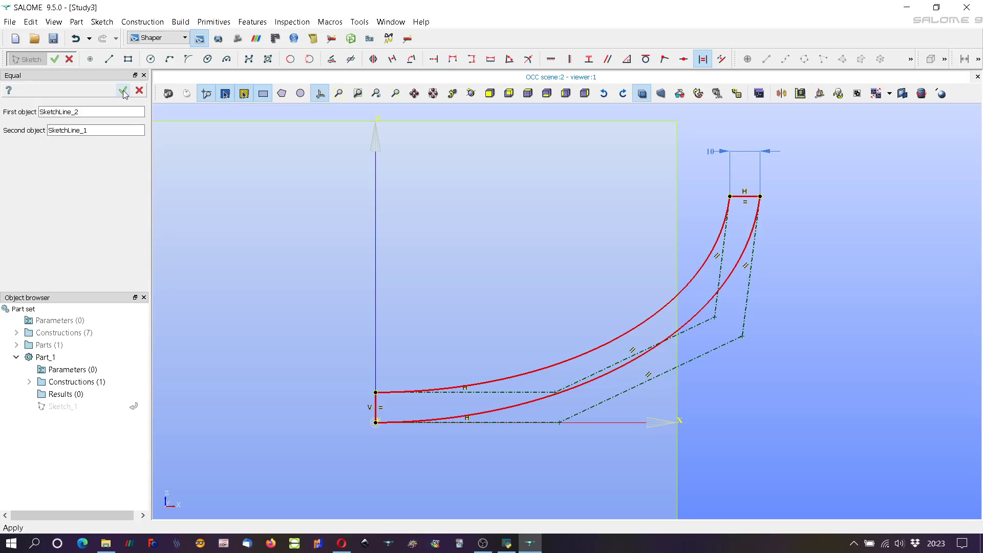
left_click(123, 92)
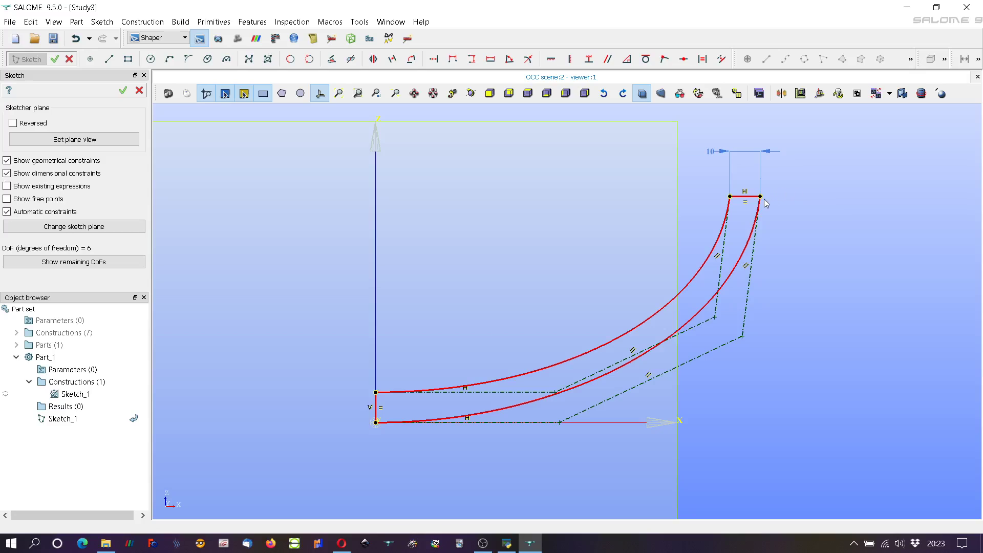
- Move the profile's upper outer endpoint outward and set its horizontal distance from the origin to 160
mouse_move(762, 198)
left_mouse_down()
mouse_move(831, 220)
mouse_move(837, 200)
mouse_move(794, 202)
left_mouse_up()
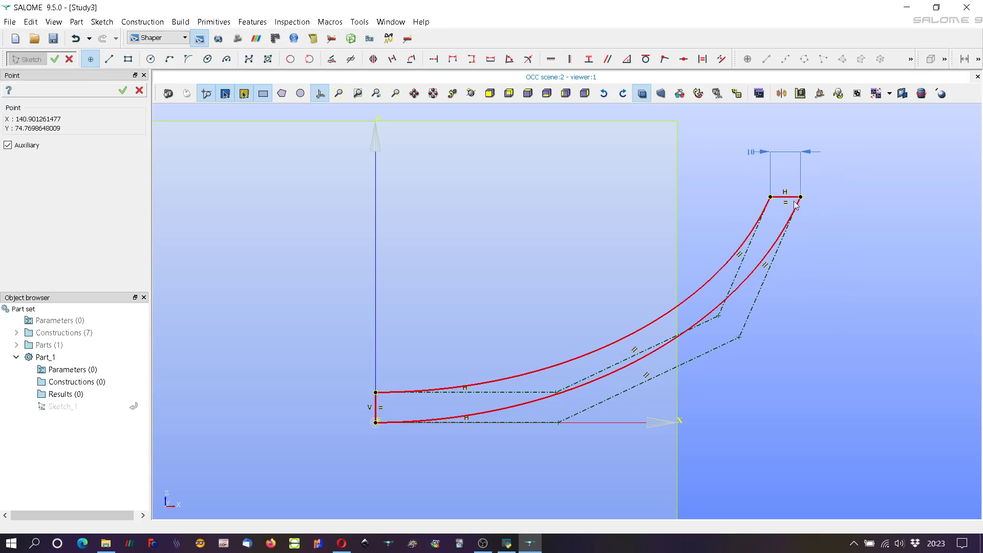
left_click(494, 203)
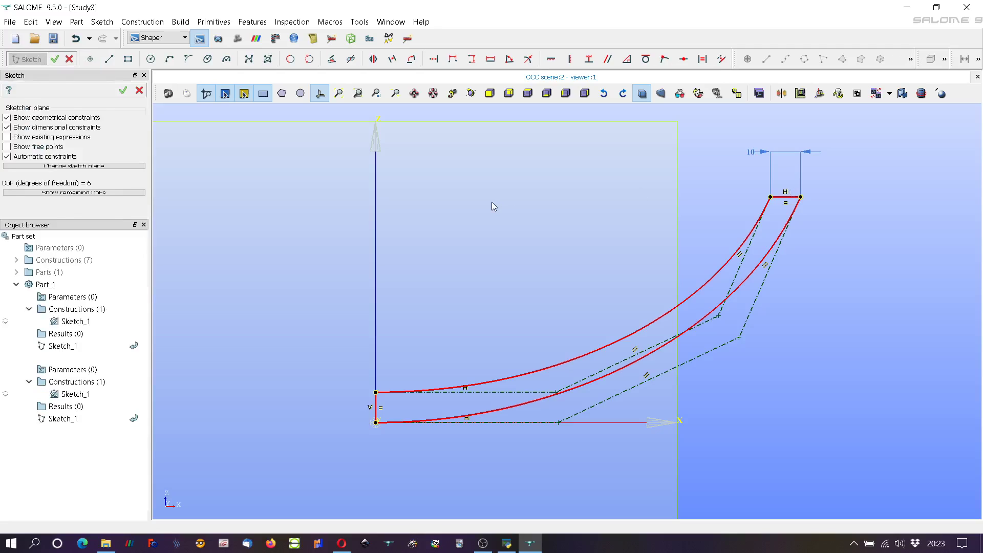
left_click(453, 59)
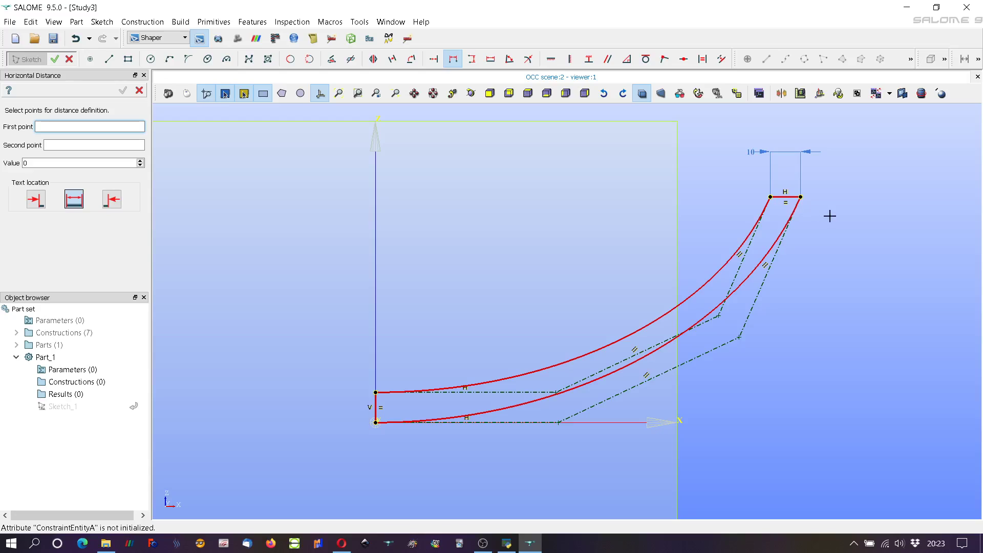
left_click(801, 197)
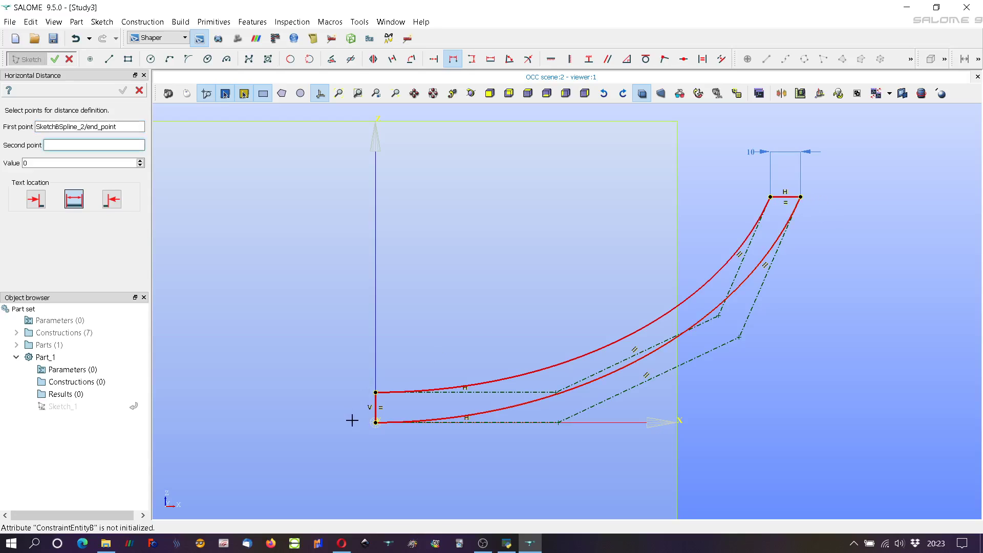
left_click(372, 423)
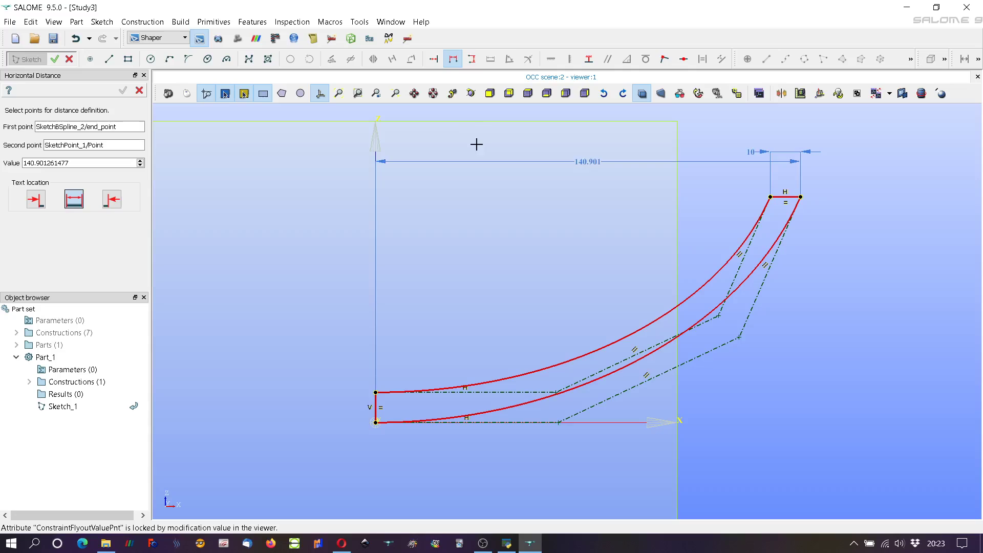
left_click(471, 122)
type("160")
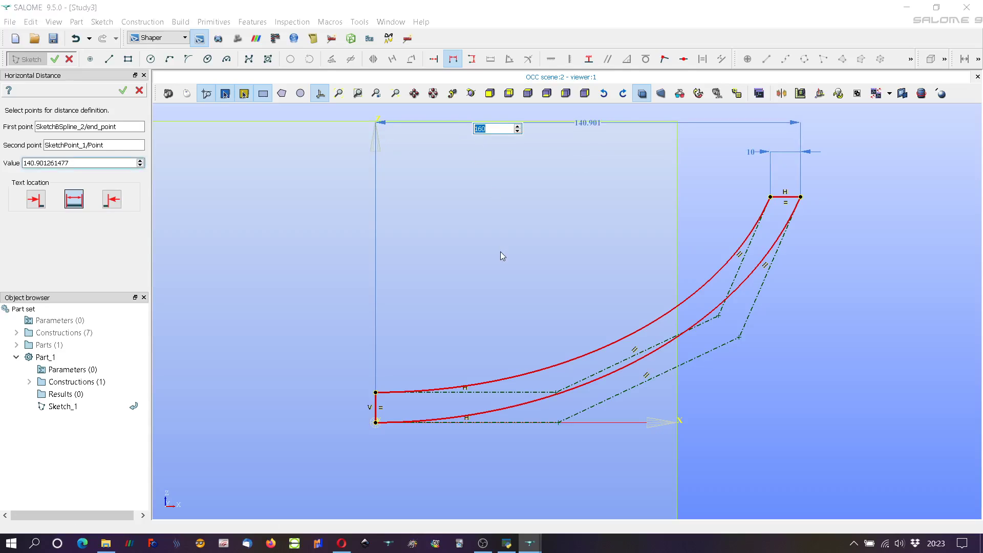
key("Return")
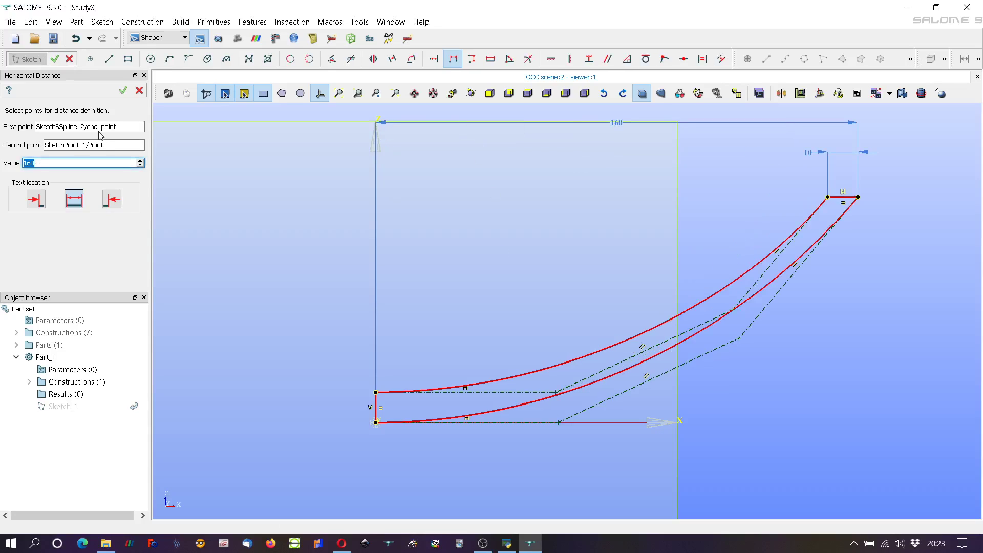
left_click(122, 90)
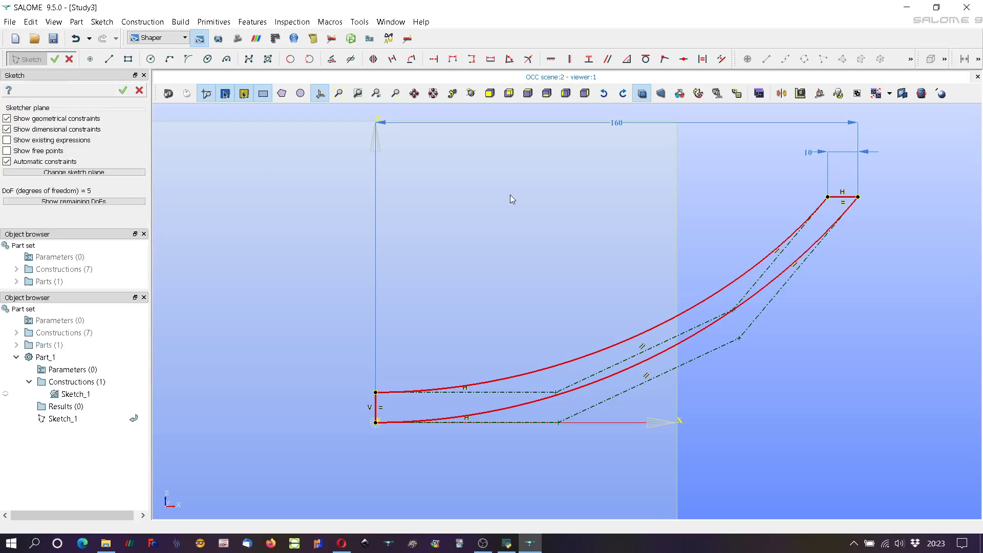
- Set the vertical distance between the origin and the profile's upper outer endpoint to 70
left_click(472, 59)
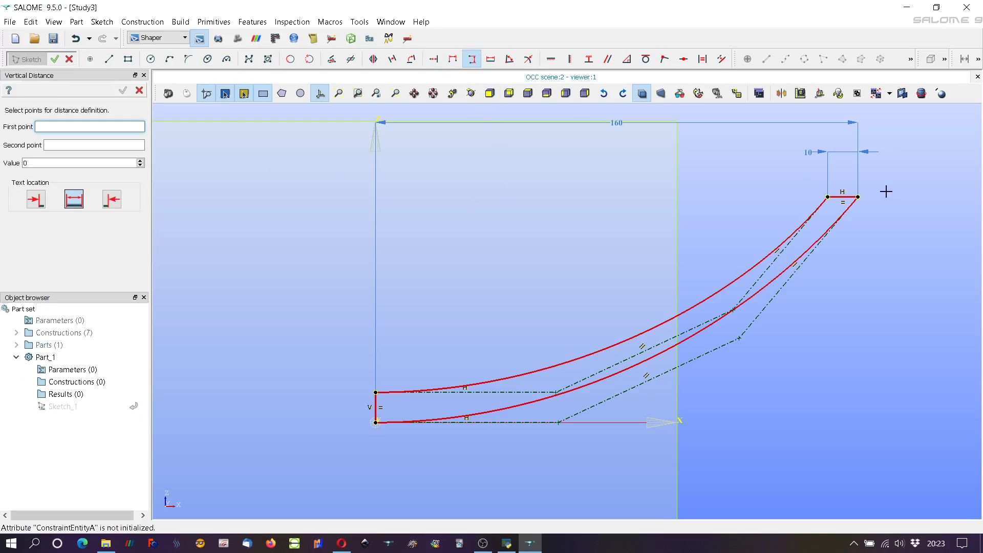
left_click(858, 196)
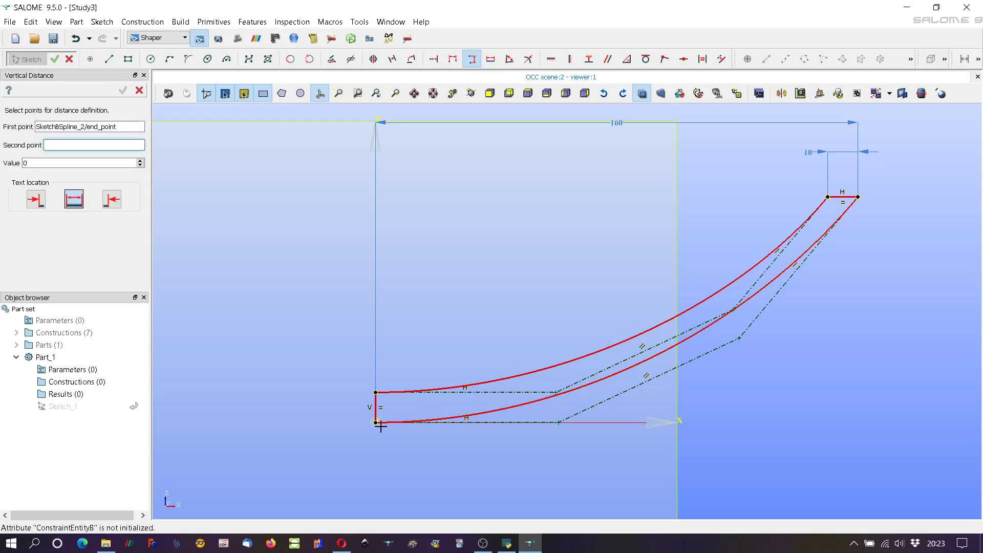
left_click(910, 369)
type("70")
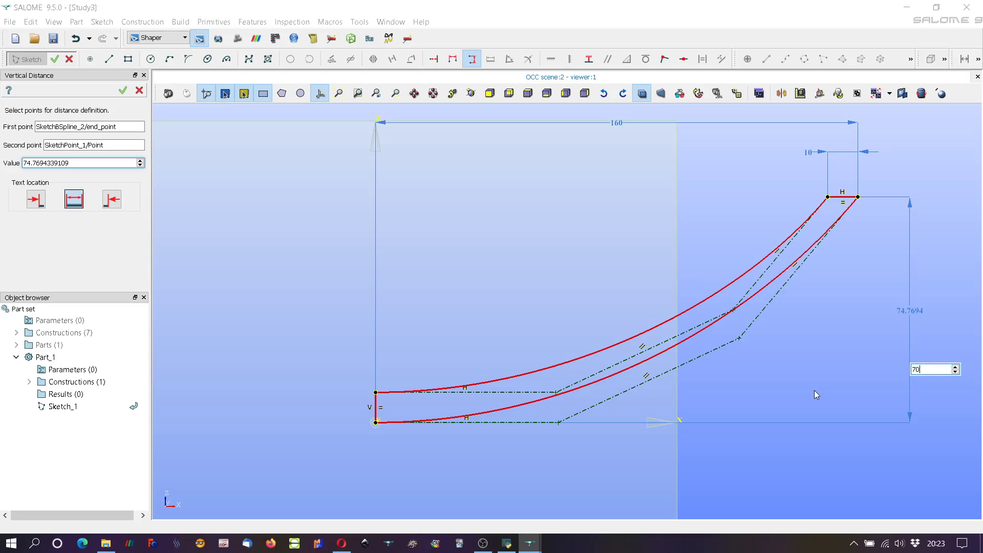
key("Return")
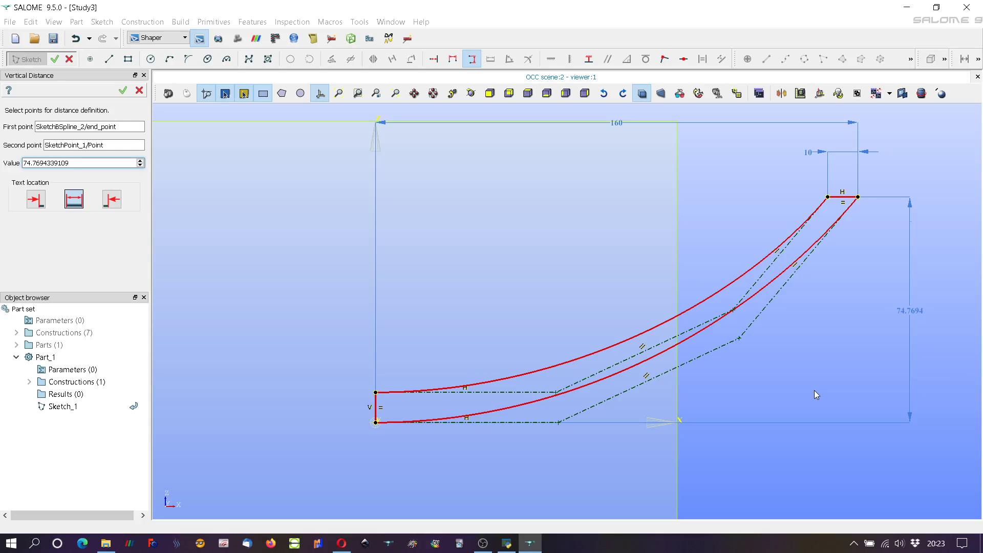
left_click(124, 91)
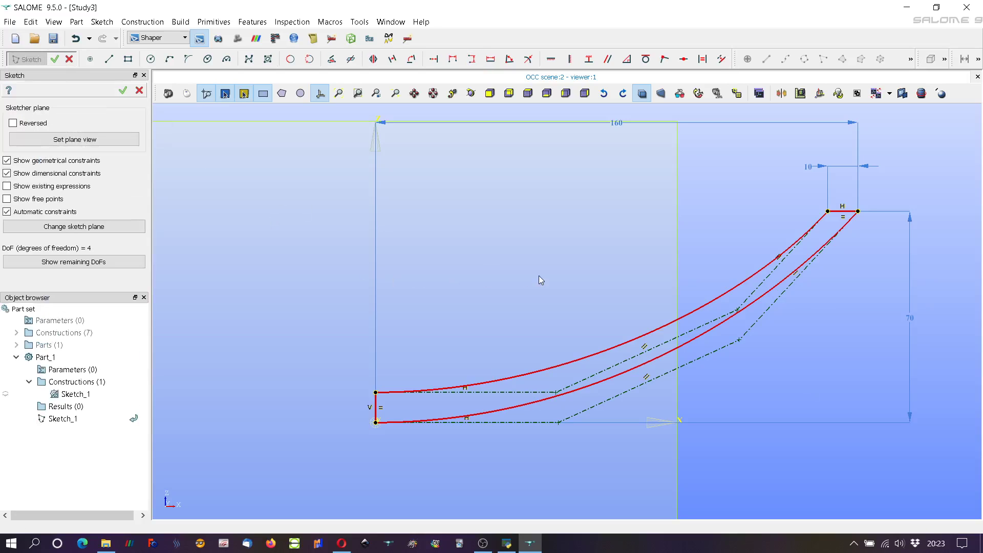
- Set the length of the inner B-spline's first, horizontal control polygon segment to 70
left_click(489, 59)
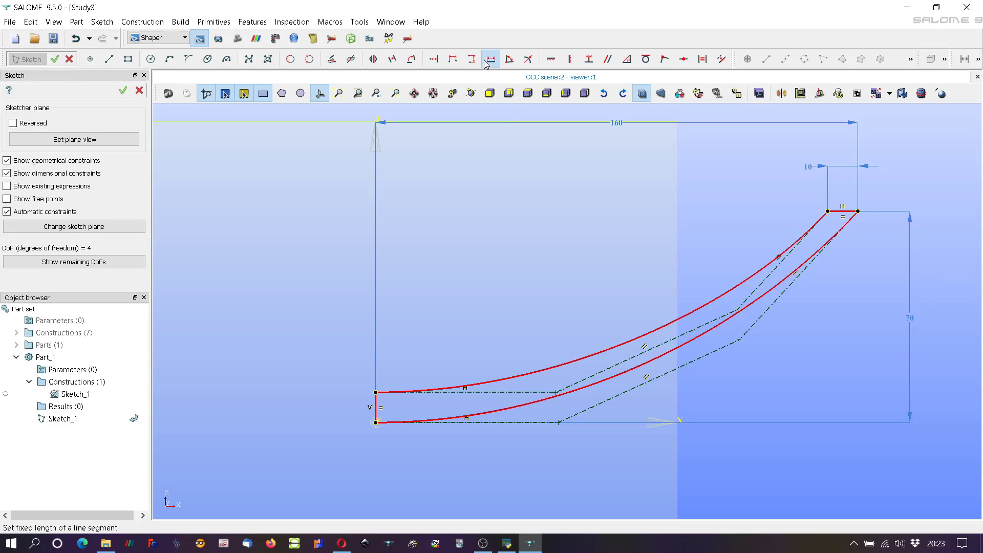
left_click(510, 391)
left_click(525, 291)
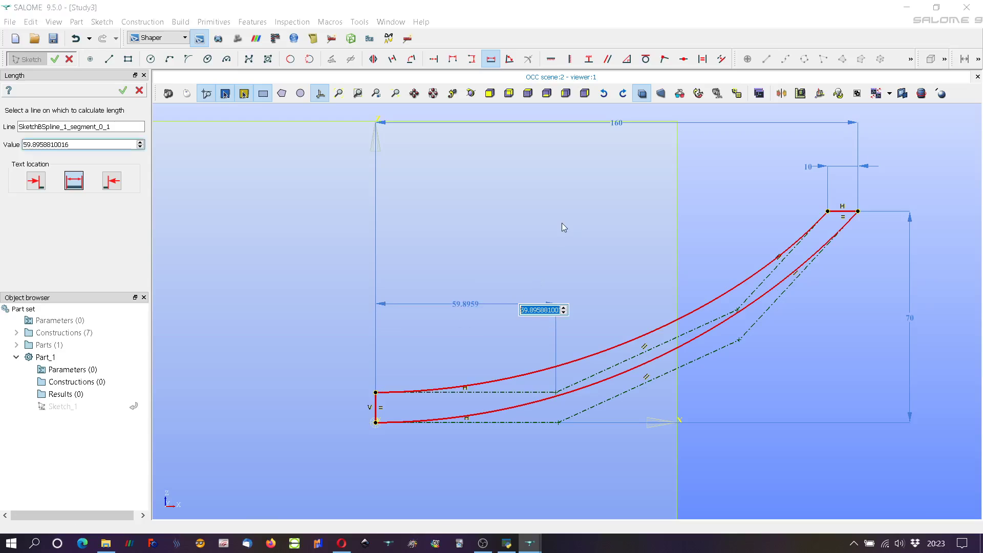
type("70")
key("Return")
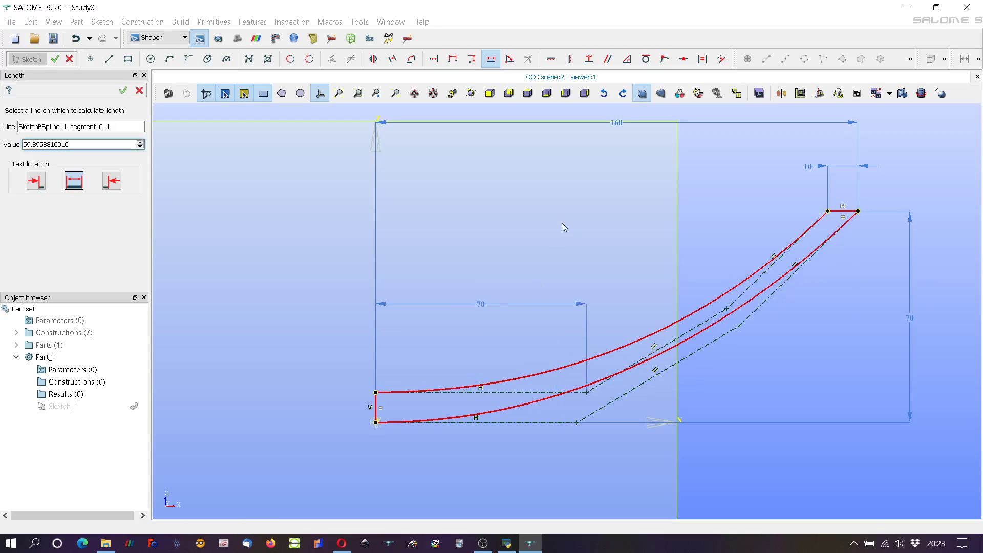
left_click(123, 91)
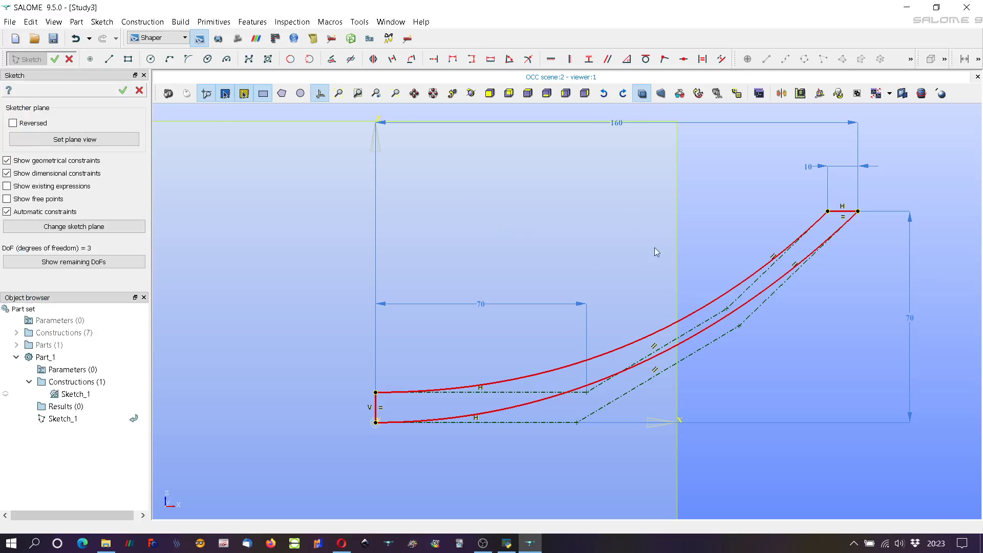
- Set the length of the inner B-spline's middle control polygon segment to 40
left_click(492, 60)
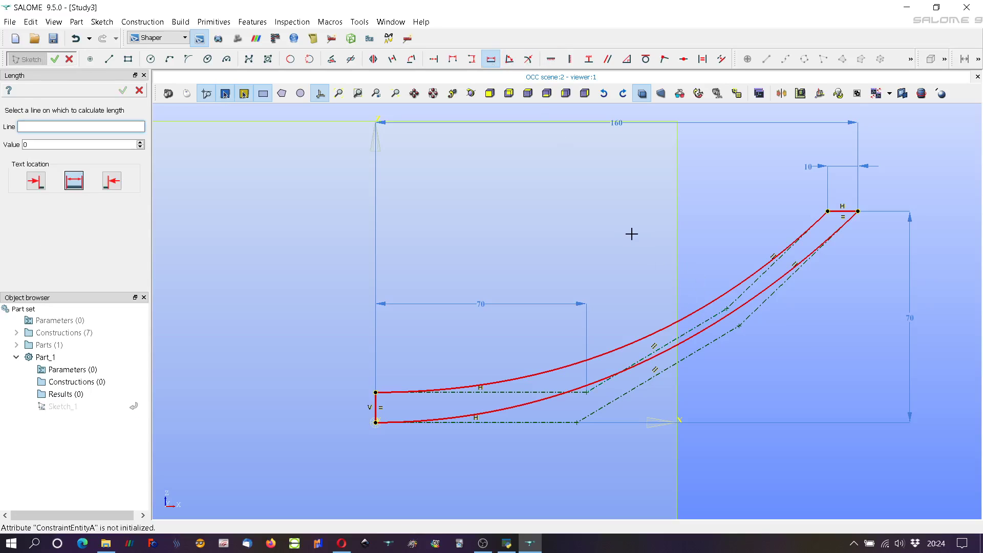
left_click(693, 326)
left_click(614, 264)
type("40")
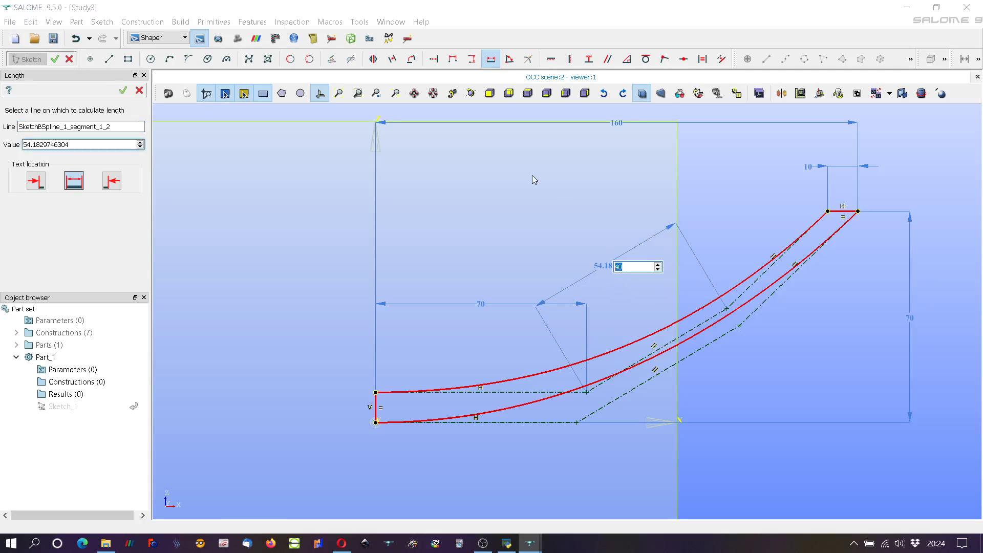
key("Return")
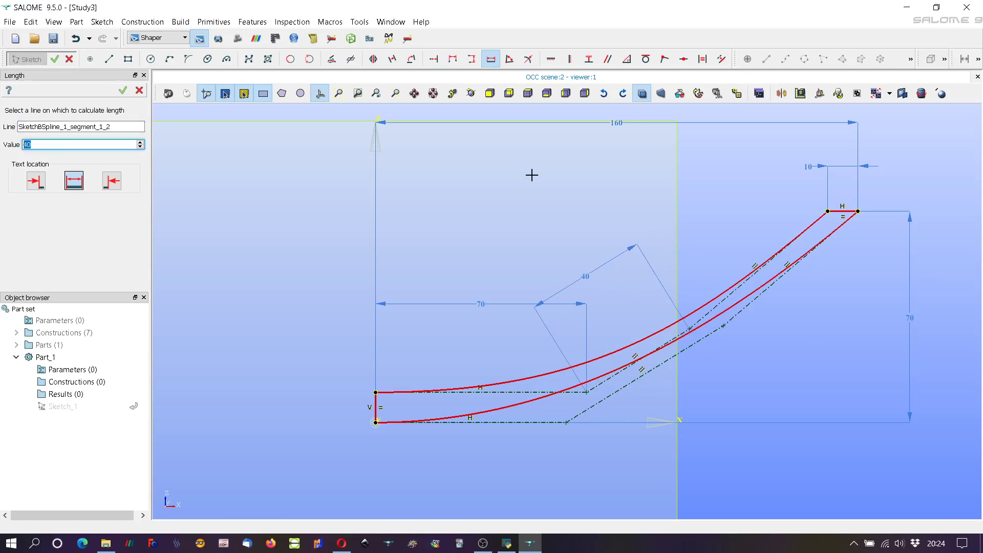
left_click(123, 90)
- Pull the outer B-spline's third control point downward and constrain the first control polygon segments of both B-splines to equal length
mouse_move(726, 330)
left_mouse_down()
mouse_move(743, 353)
mouse_move(706, 324)
mouse_move(714, 344)
mouse_move(729, 328)
mouse_move(732, 360)
mouse_move(715, 351)
mouse_move(724, 375)
mouse_move(702, 377)
mouse_move(711, 367)
left_mouse_up()
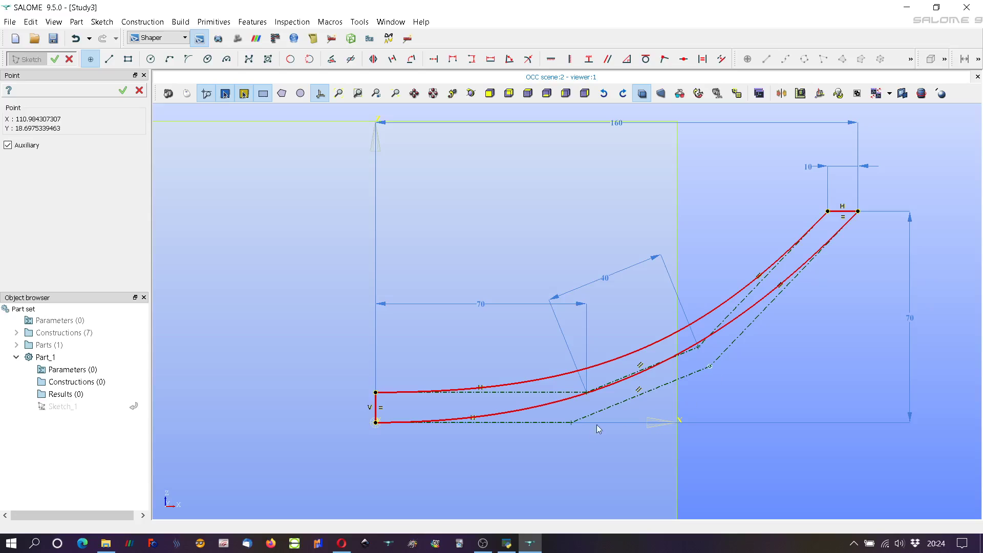
left_click(123, 90)
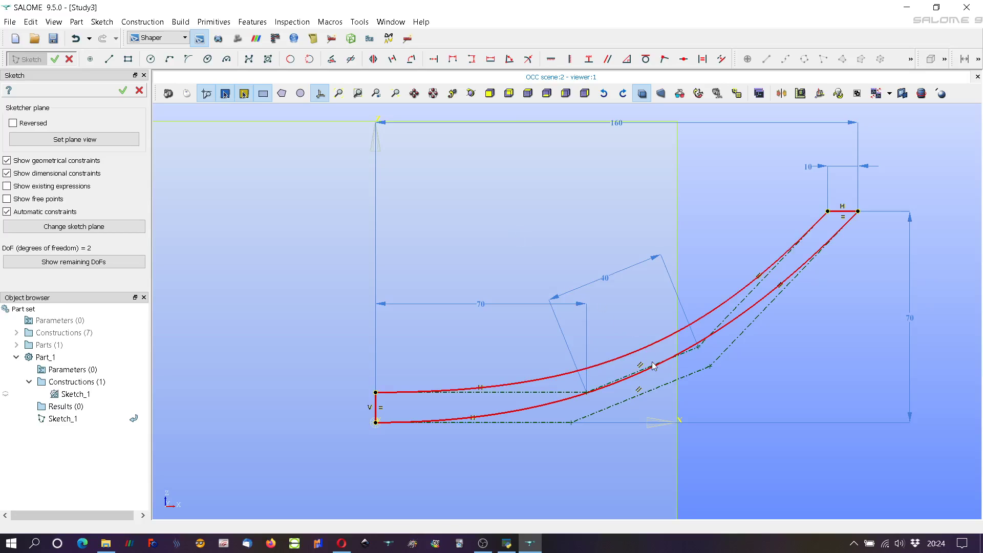
left_click(703, 59)
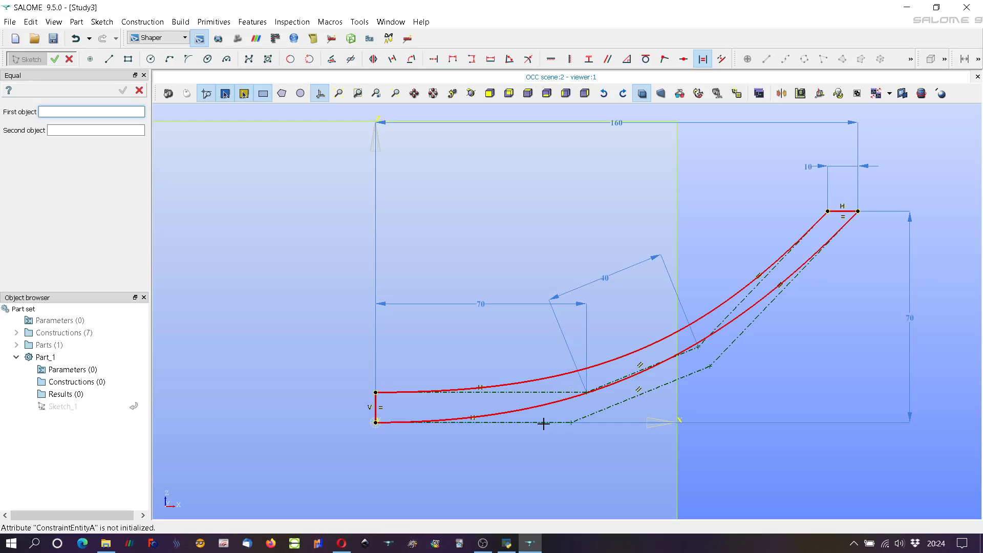
left_click(542, 422)
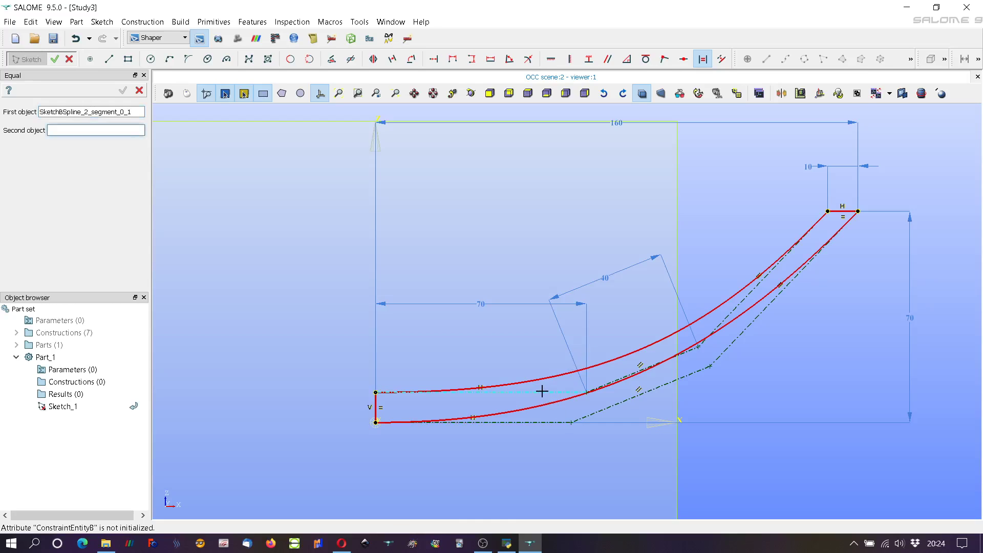
left_click(542, 393)
left_click(122, 90)
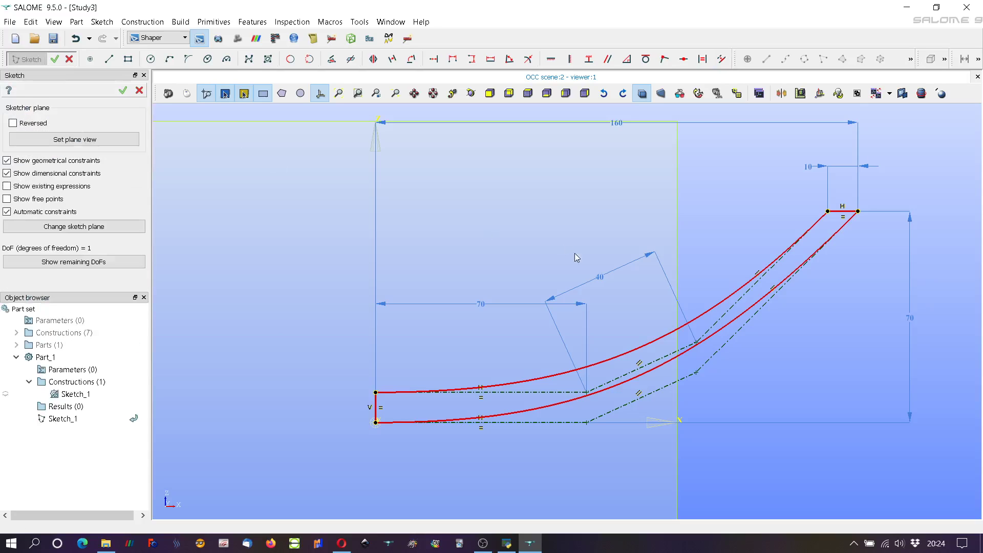
- Lower the outer B-spline's third control point slightly and set the angle between its middle control segment and the X axis to 20 degrees
mouse_move(698, 375)
left_mouse_down()
mouse_move(721, 395)
mouse_move(685, 373)
mouse_move(716, 391)
mouse_move(698, 382)
mouse_move(684, 402)
mouse_move(711, 405)
mouse_move(698, 382)
mouse_move(715, 398)
mouse_move(707, 383)
left_mouse_up()
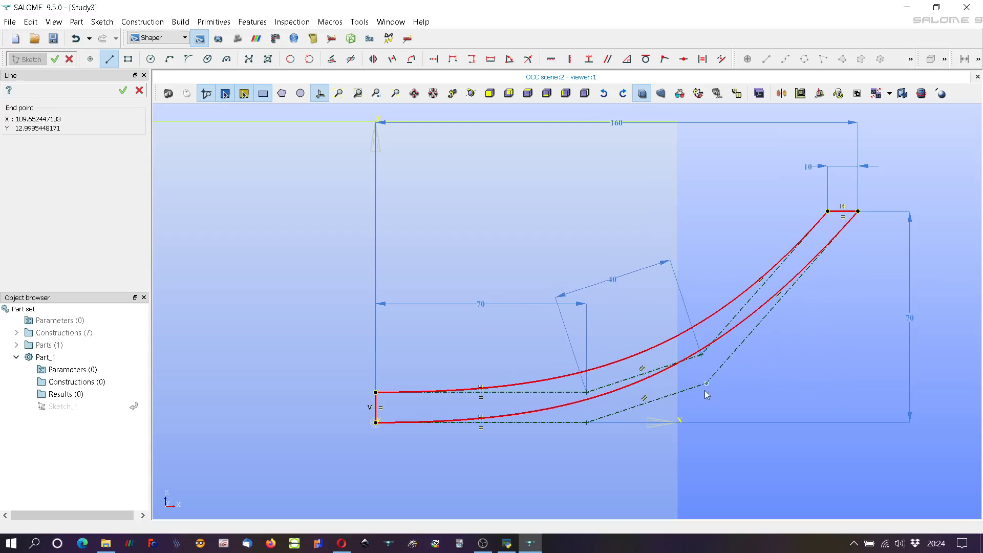
left_click(122, 90)
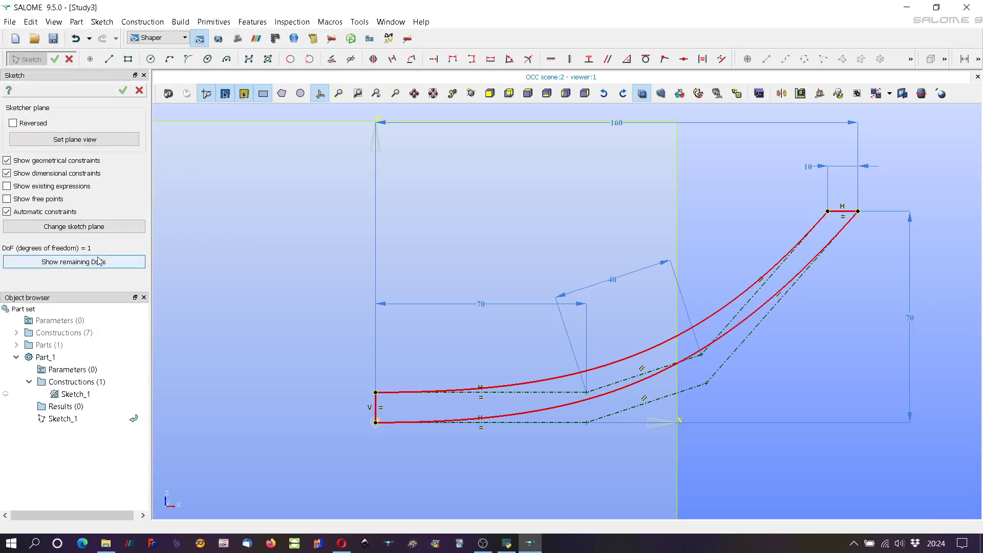
left_click(509, 60)
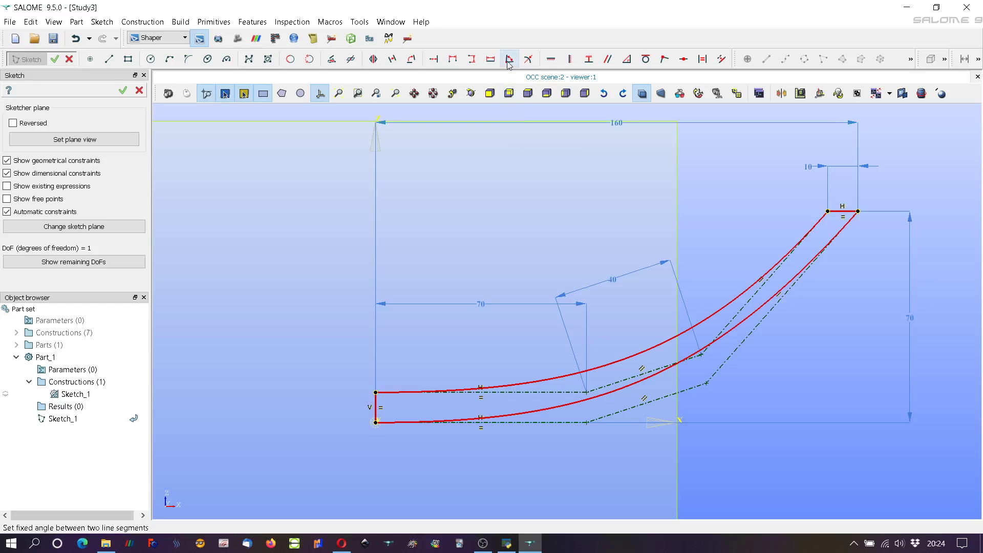
left_click(679, 391)
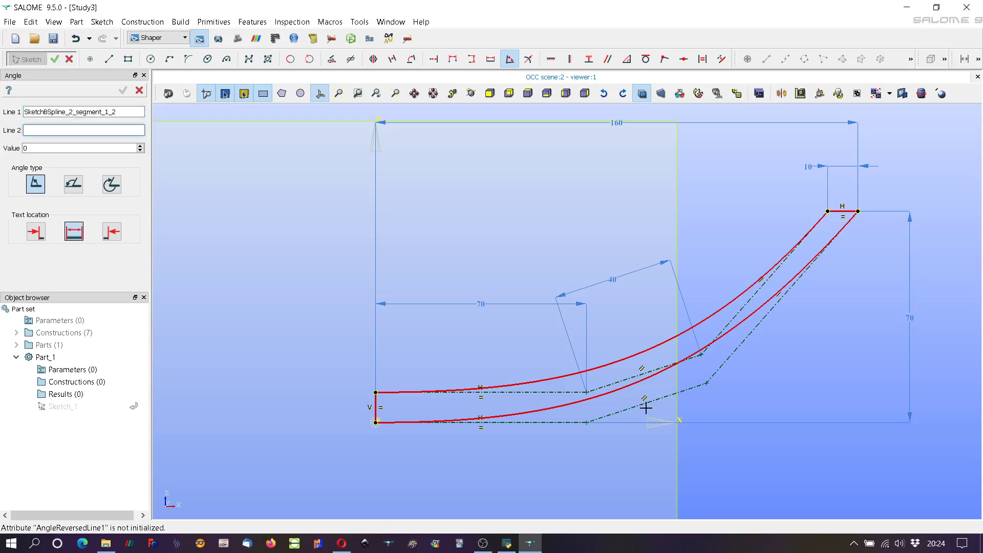
left_click(630, 422)
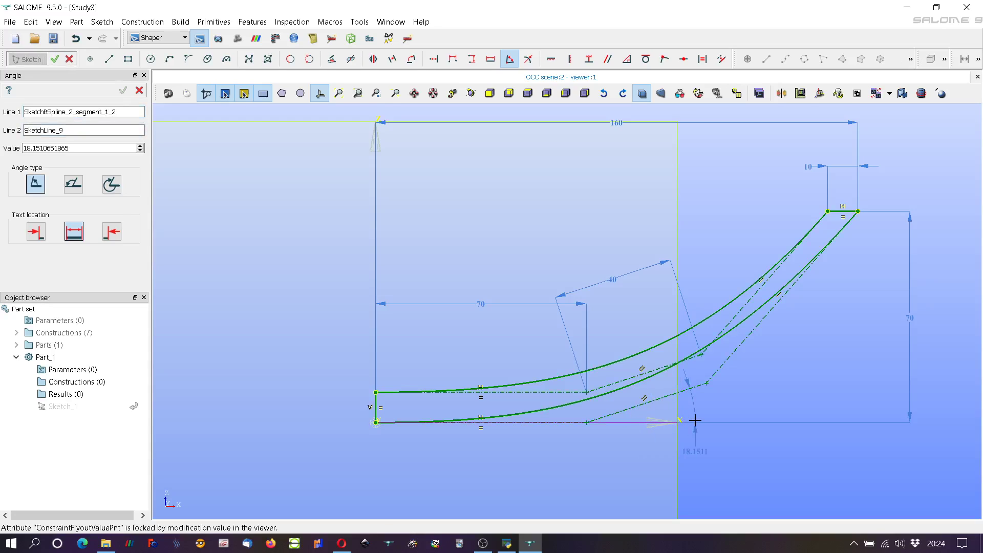
left_click(717, 425)
type("20")
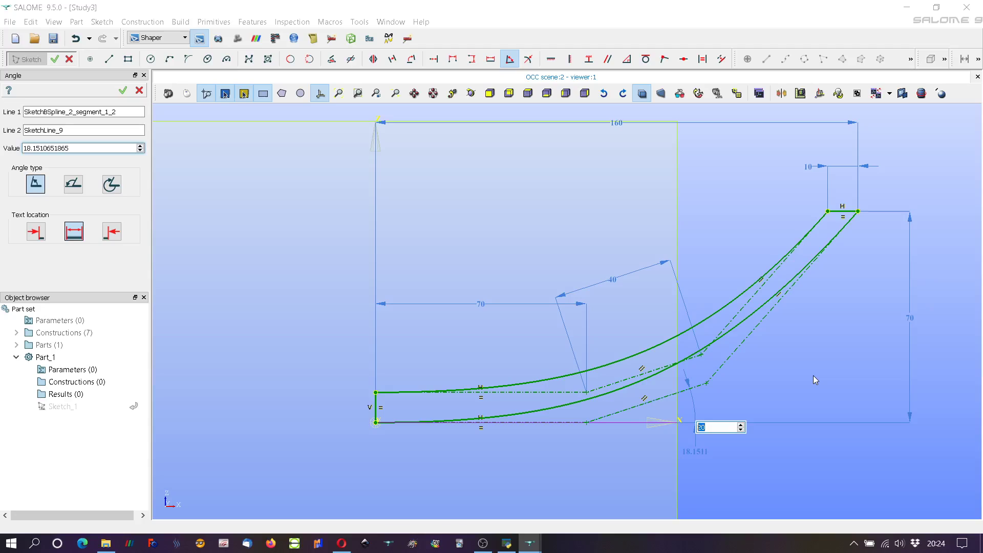
key("Return")
left_click(122, 90)
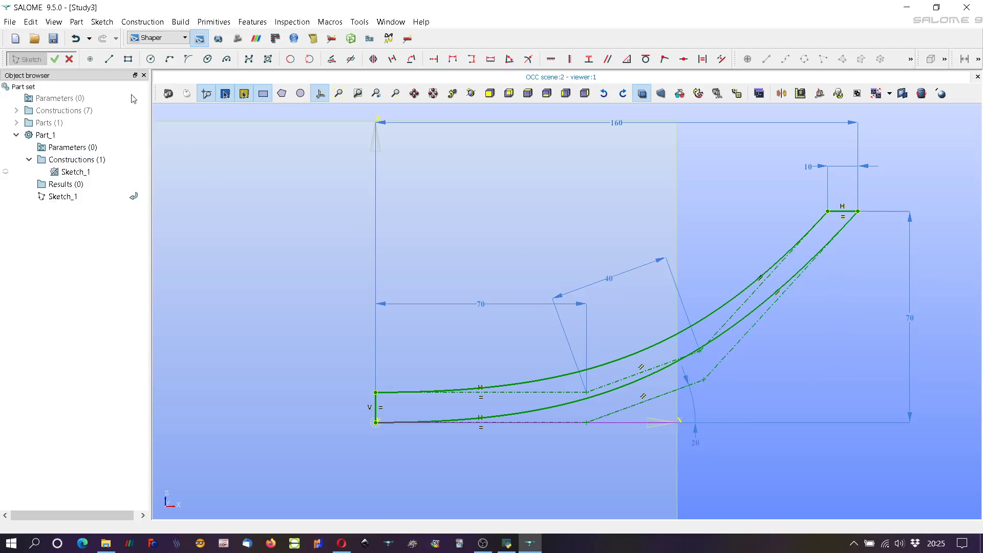
- Accept the finished profile sketch and leave sketch editing with the model in an oblique 3D view
scroll(435, 323, "down", 3)
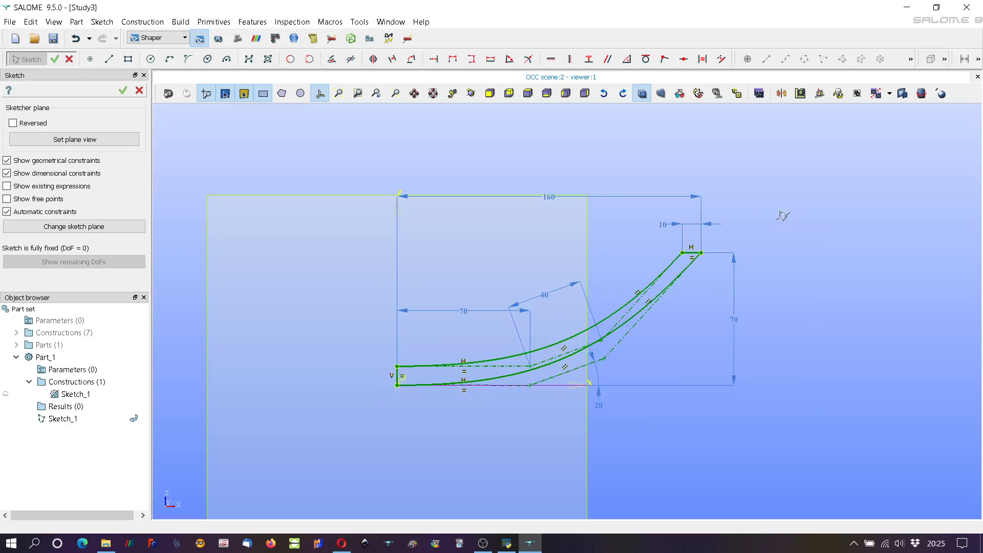
right_click_drag(779, 214, 272, 192, "ctrl")
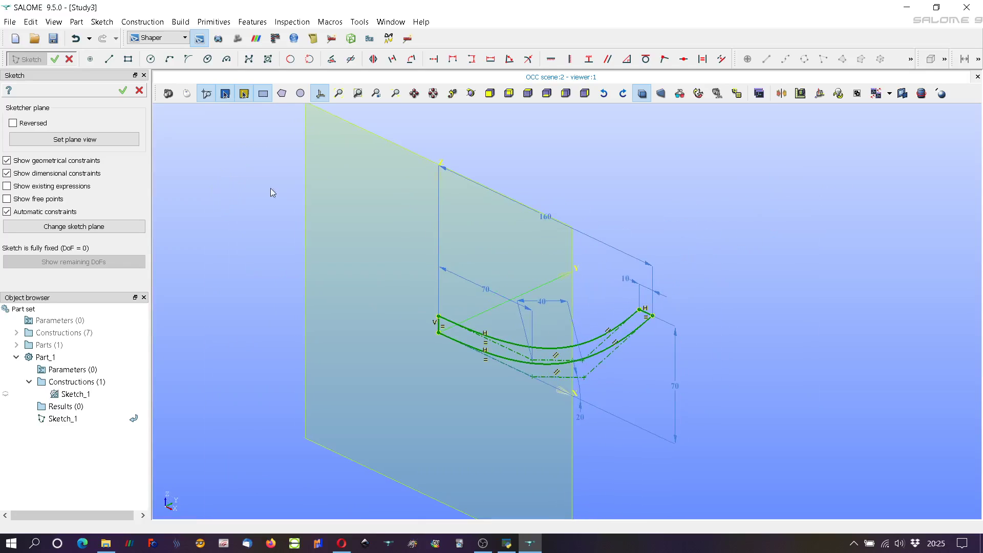
left_click(122, 90)
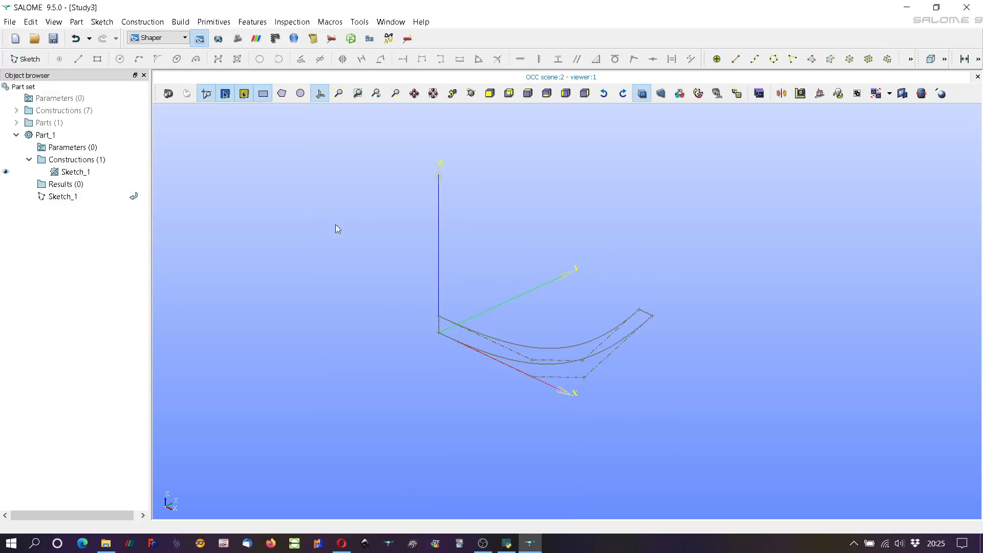
- Revolve the closed B-spline profile face 360 degrees about the Z axis to form the bowl
left_click(251, 21)
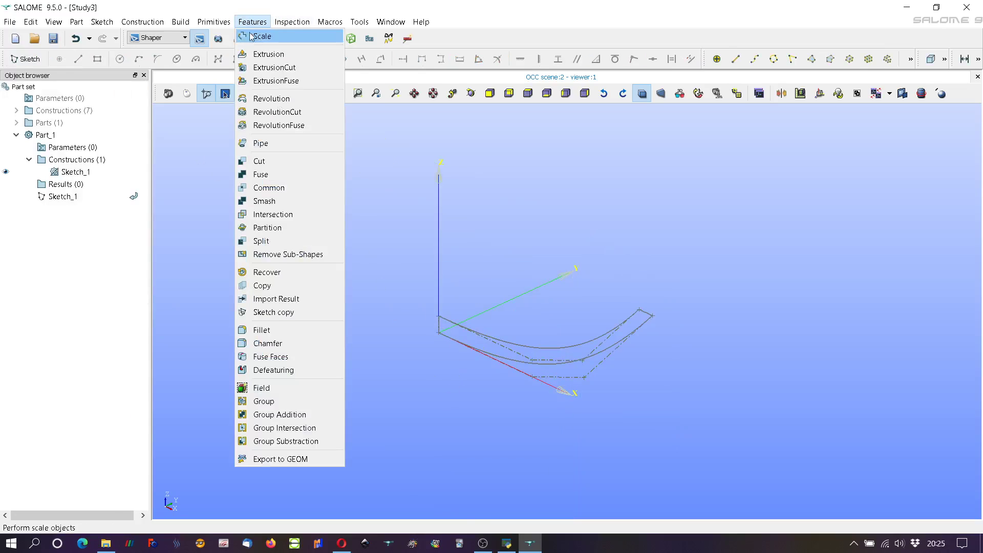
left_click(272, 100)
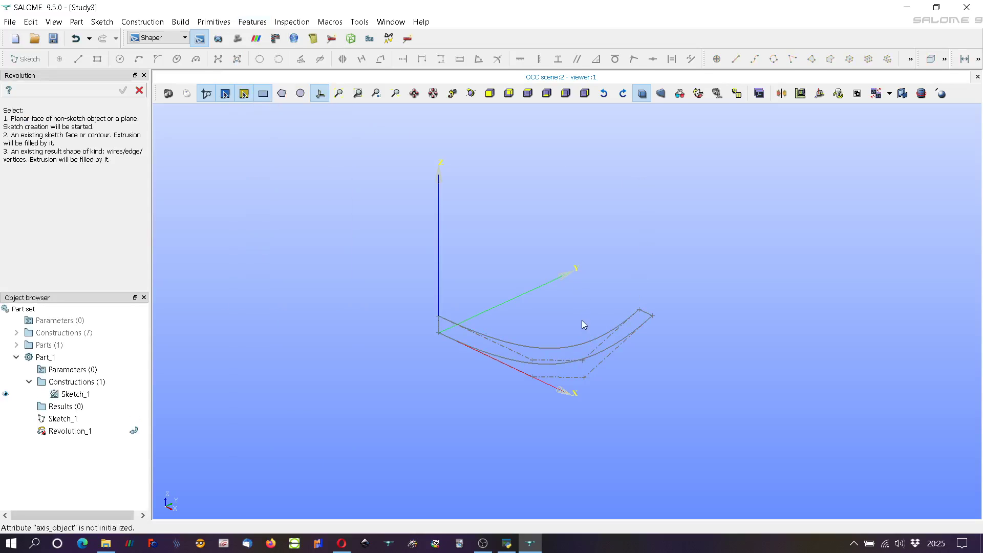
left_click(577, 346)
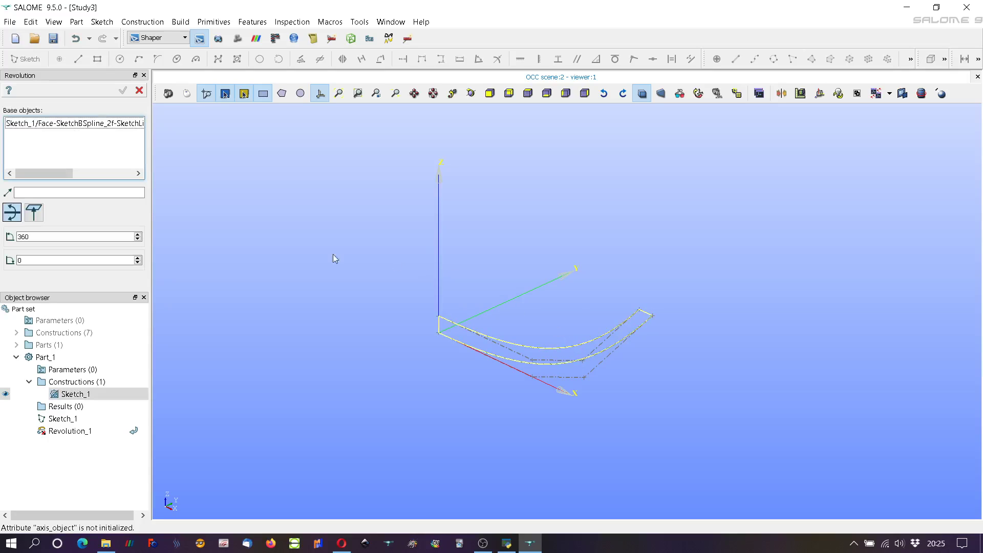
left_click(91, 199)
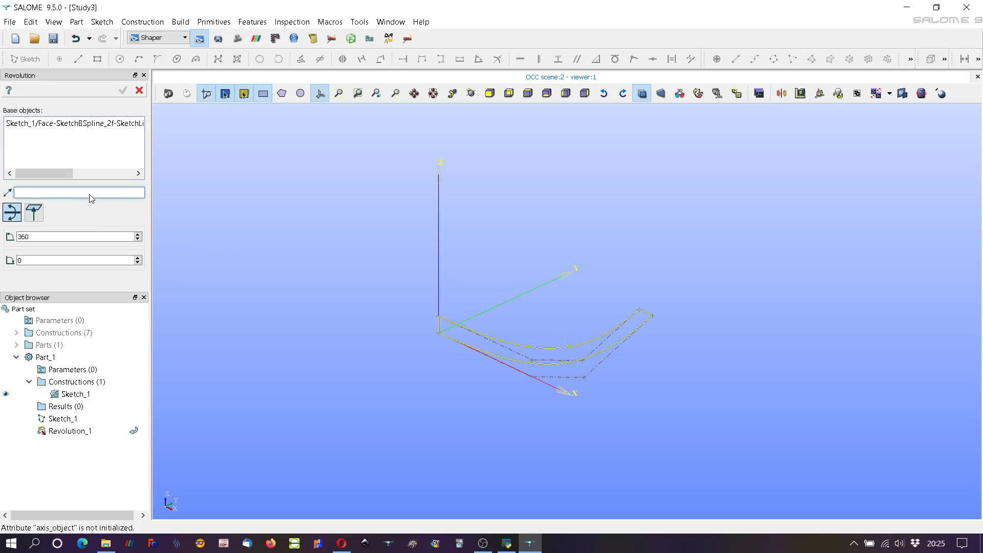
left_click(439, 219)
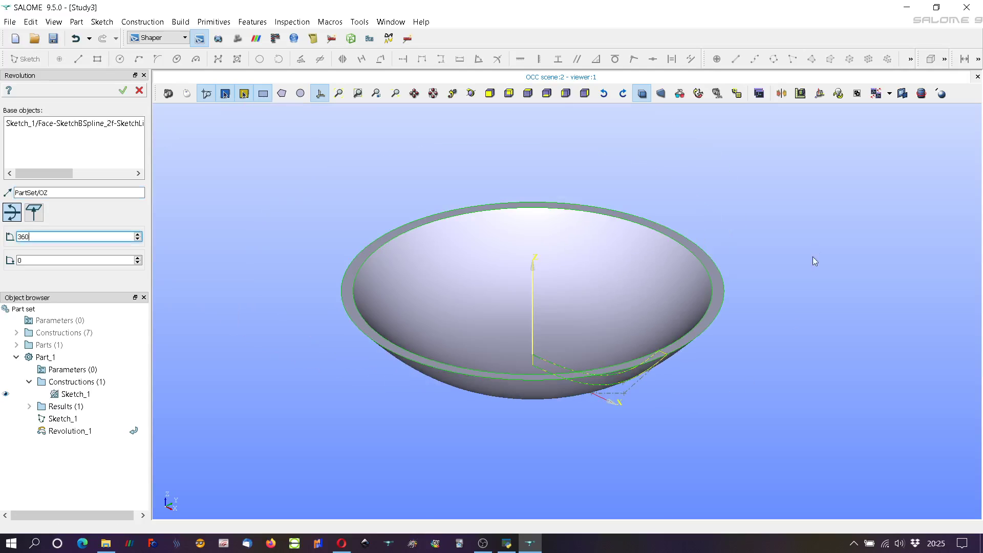
right_click_drag(756, 193, 686, 210, "ctrl")
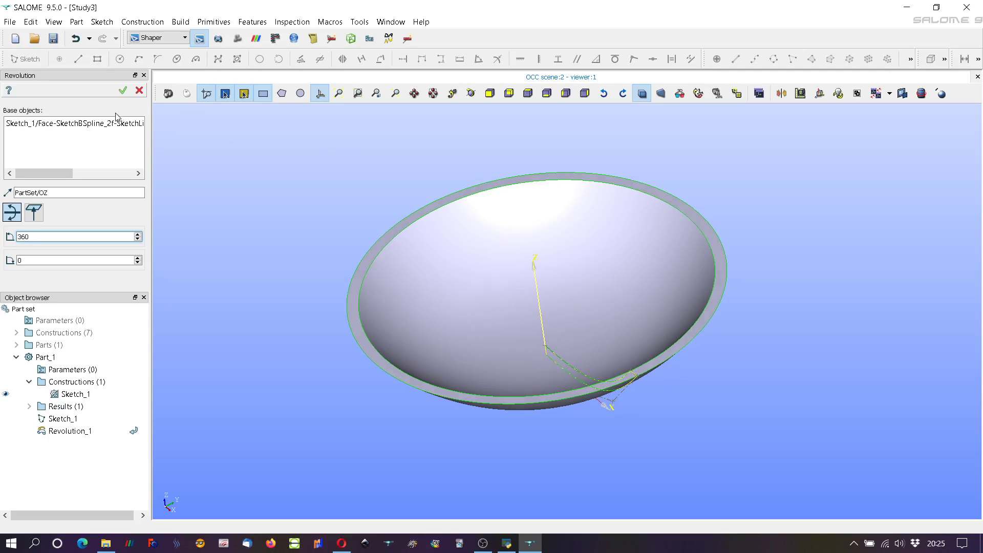
left_click(124, 92)
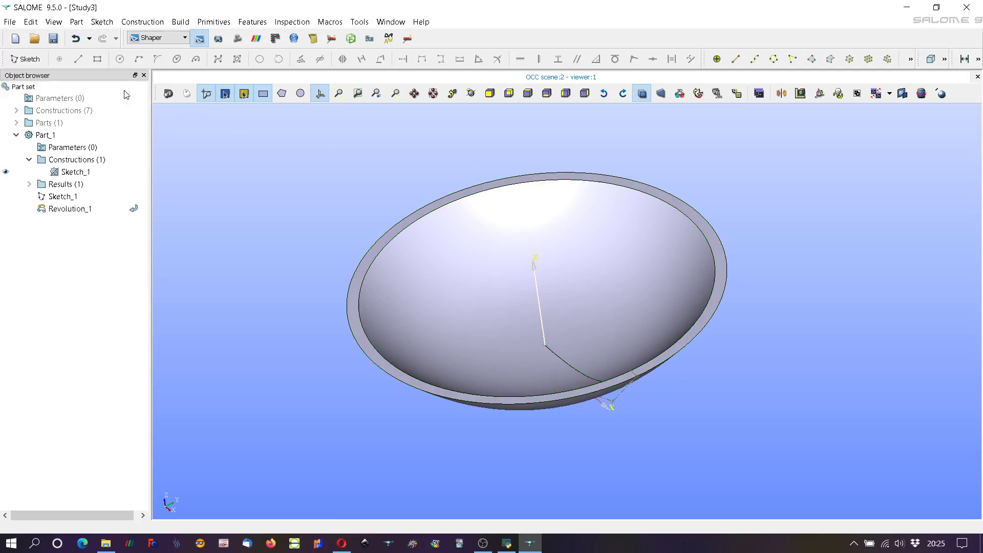
- Expand the part's results and hide the profile sketch so that only the revolved bowl is displayed
scroll(471, 358, "down", 3)
scroll(380, 317, "up", 2)
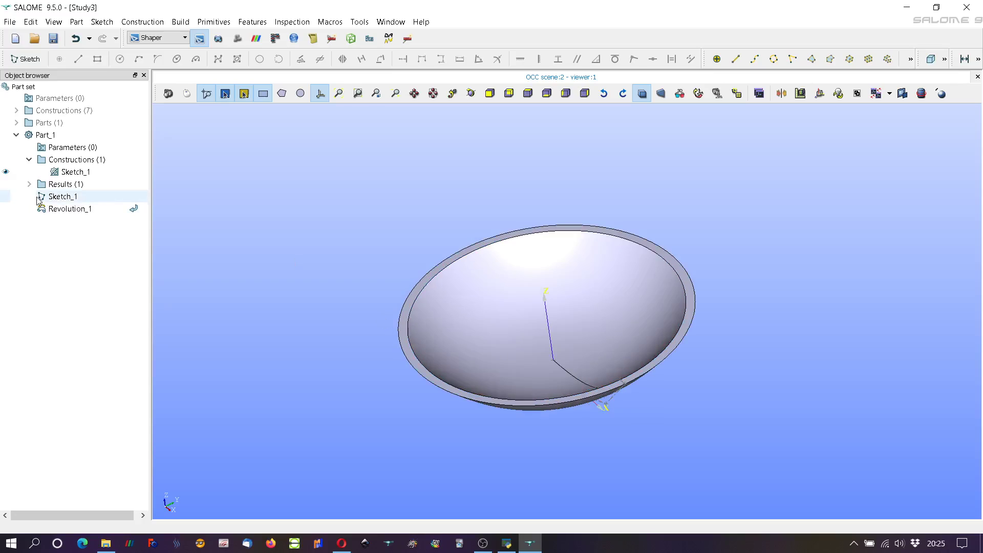
left_click(29, 184)
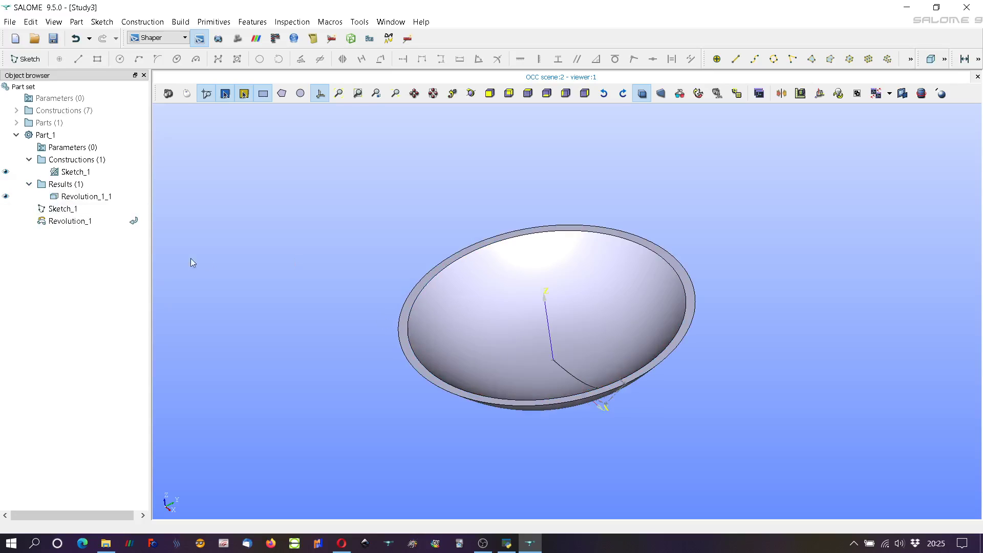
left_click(6, 172)
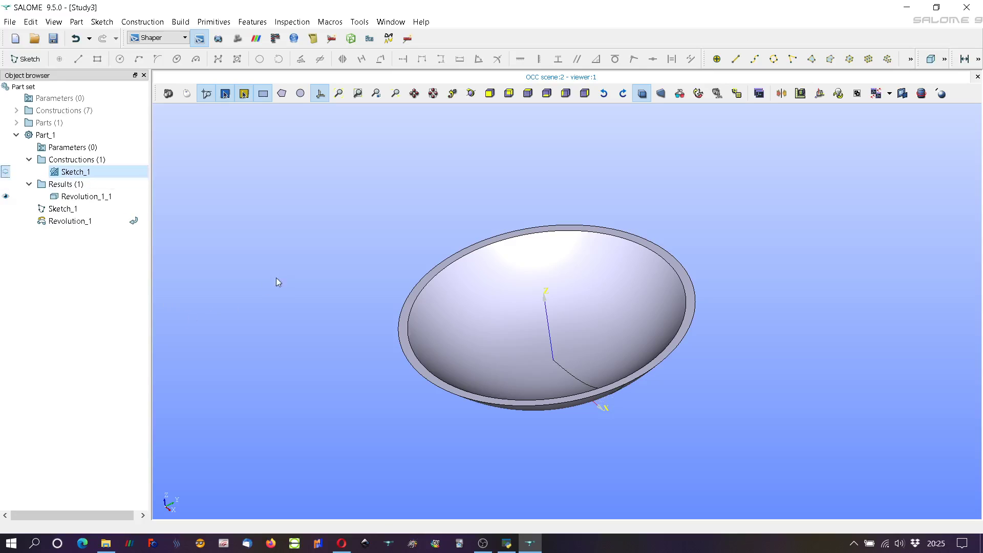
right_click_drag(332, 233, 343, 253, "ctrl")
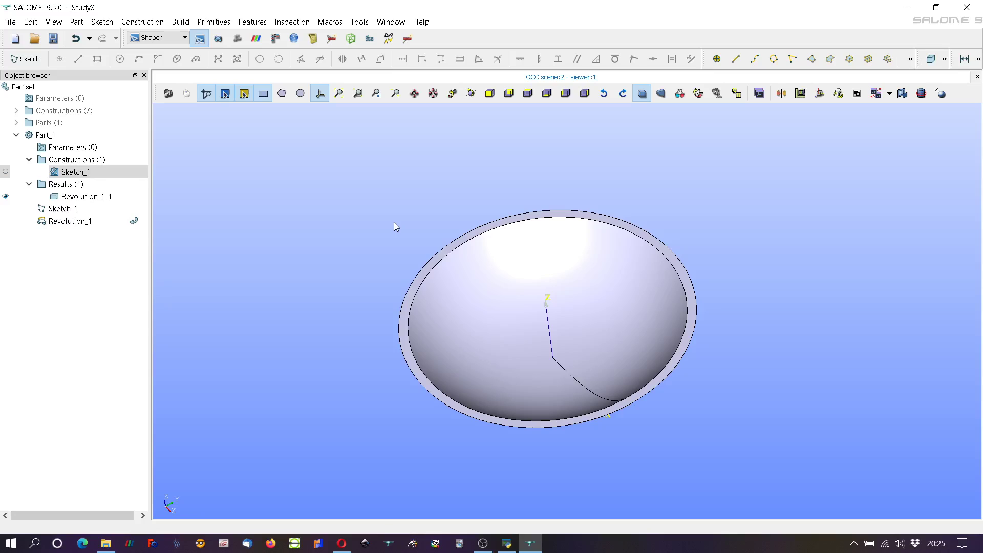
scroll(394, 222, "down", 2)
scroll(484, 315, "up", 3)
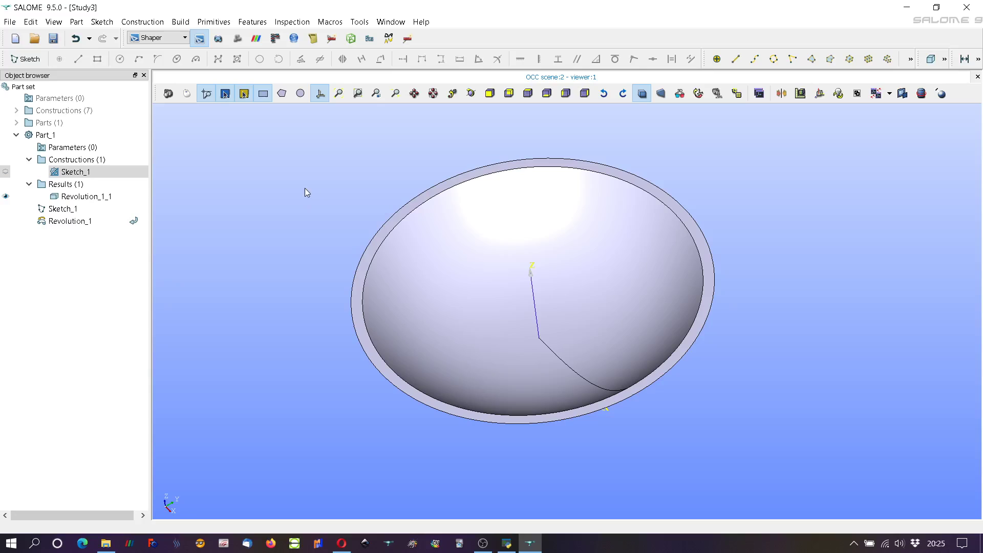
left_click(229, 195)
left_click(25, 59)
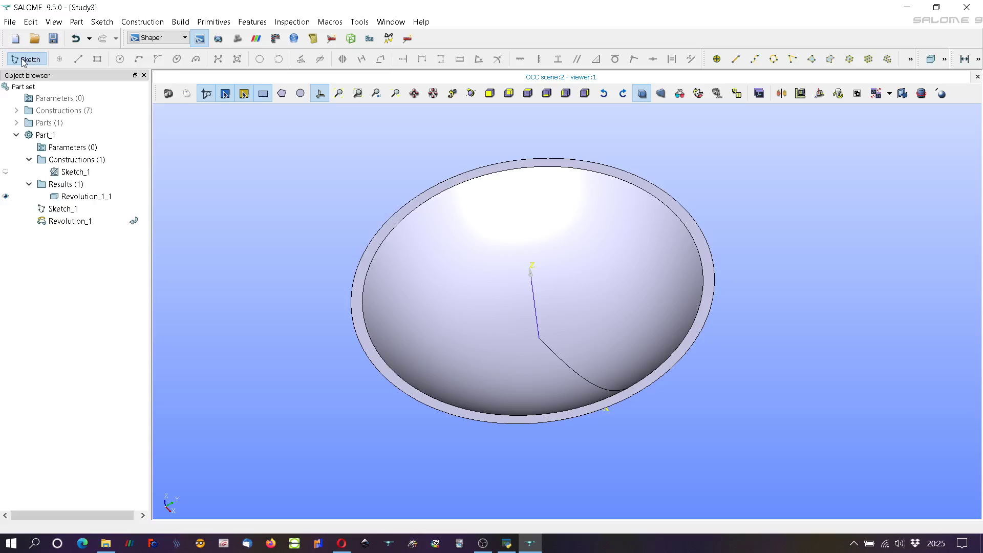
mouse_move(595, 499)
right_mouse_down("ctrl")
mouse_move(511, 257)
mouse_move(503, 252)
mouse_move(483, 299)
mouse_move(410, 330)
mouse_move(506, 321)
mouse_move(389, 279)
right_mouse_up("ctrl")
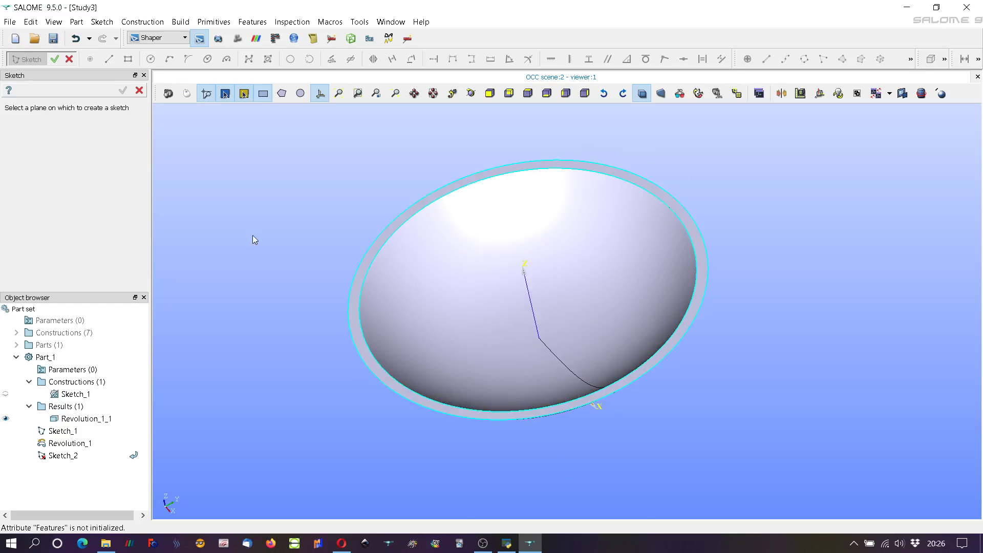
left_click(140, 90)
left_click(488, 289)
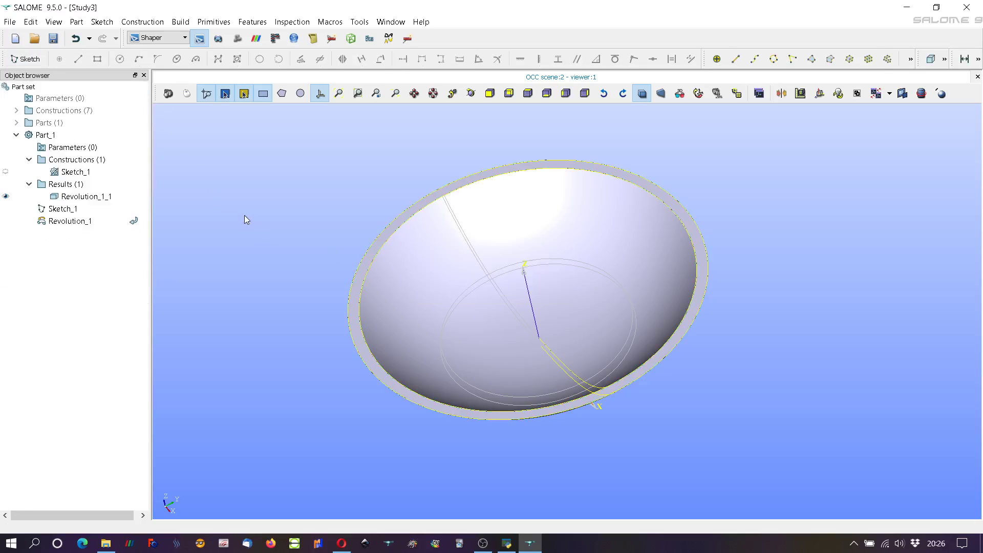
- Hide the revolved bowl and start a new sketch on the XY plane, viewed face-on
left_click(5, 197)
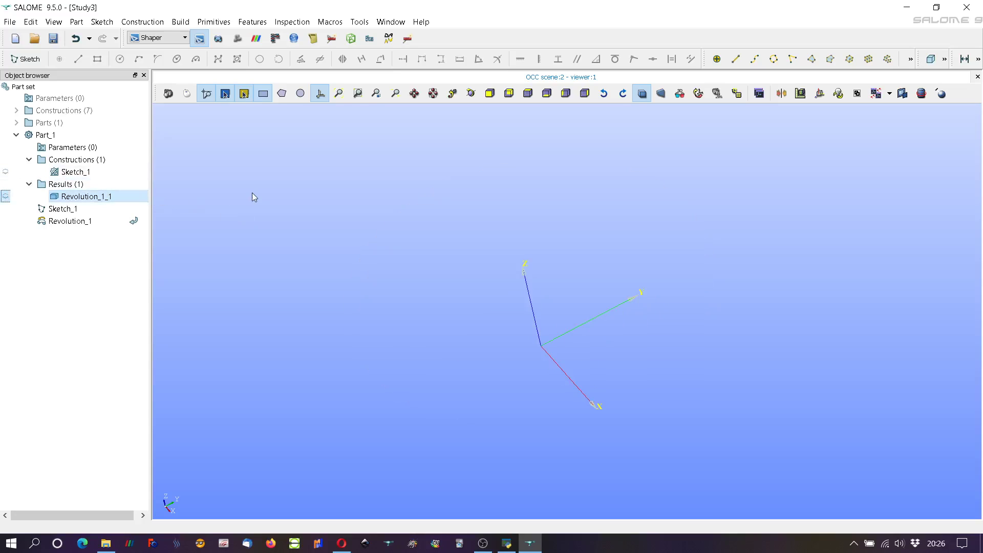
left_click(26, 59)
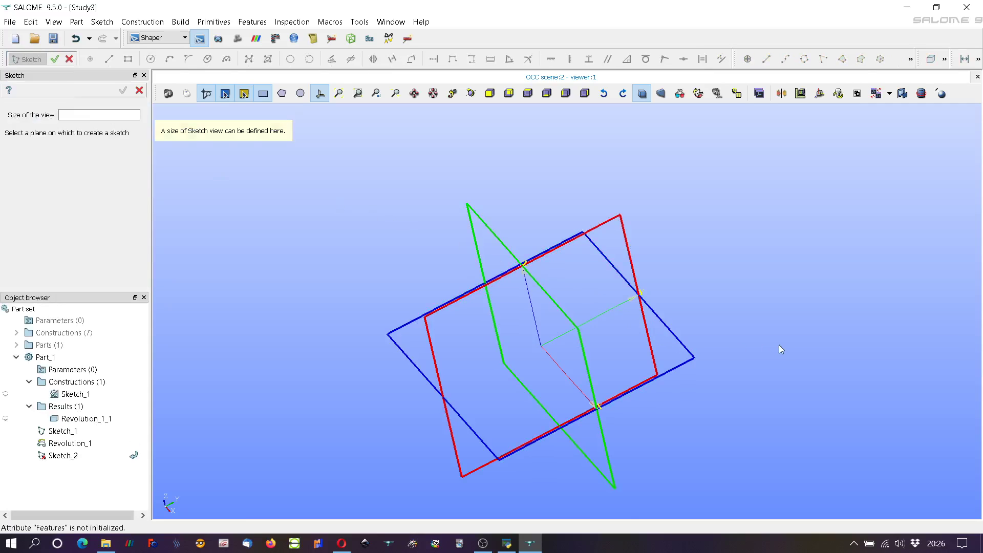
left_click(687, 353)
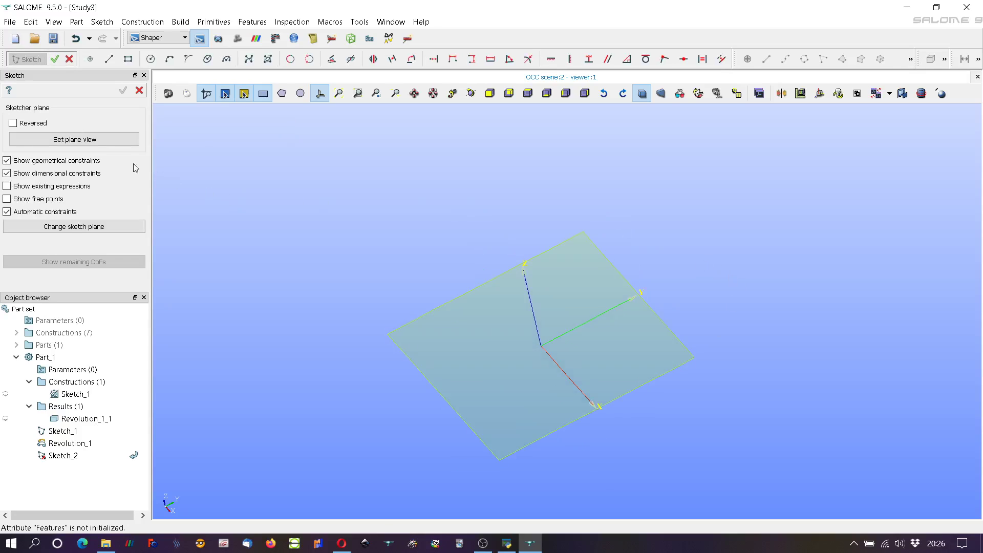
left_click(128, 142)
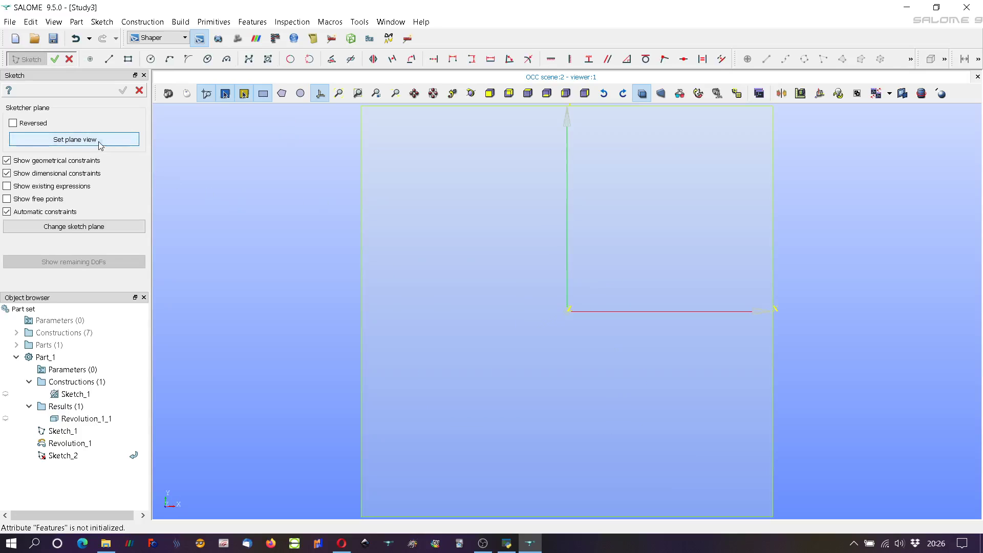
- Show the revolved bowl again, reverse the sketch plane and align the view to it
left_click(5, 419)
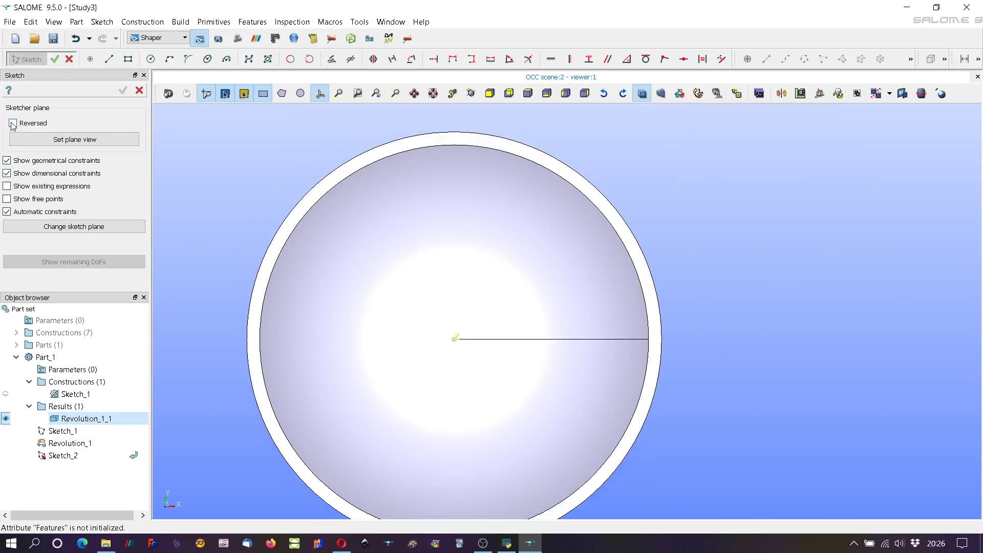
left_click(13, 123)
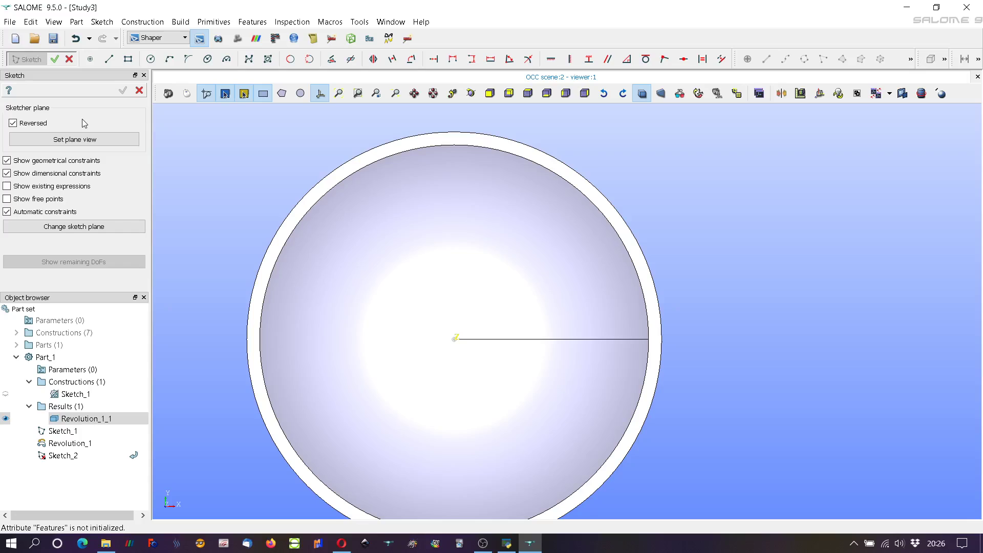
left_click(78, 139)
scroll(390, 367, "down", 2)
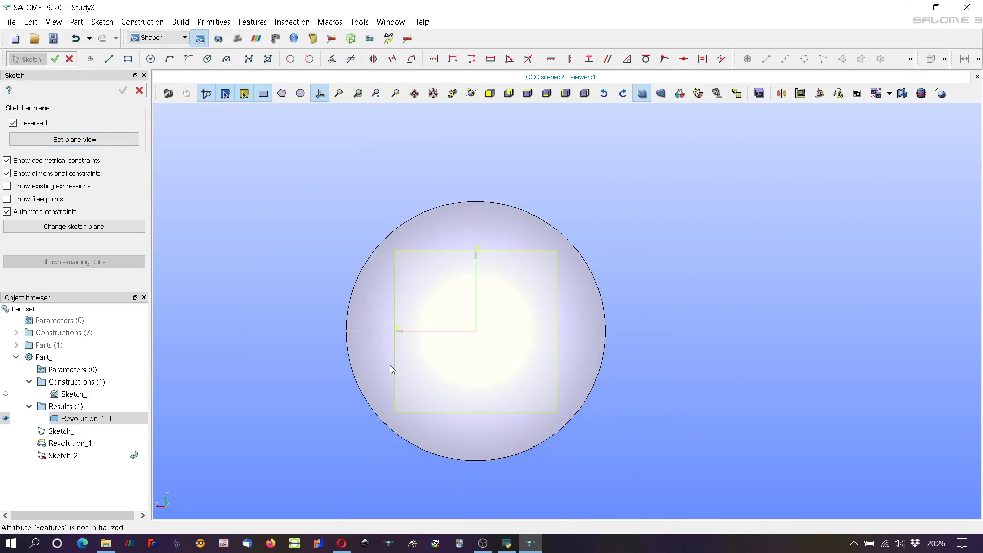
scroll(459, 371, "up", 8)
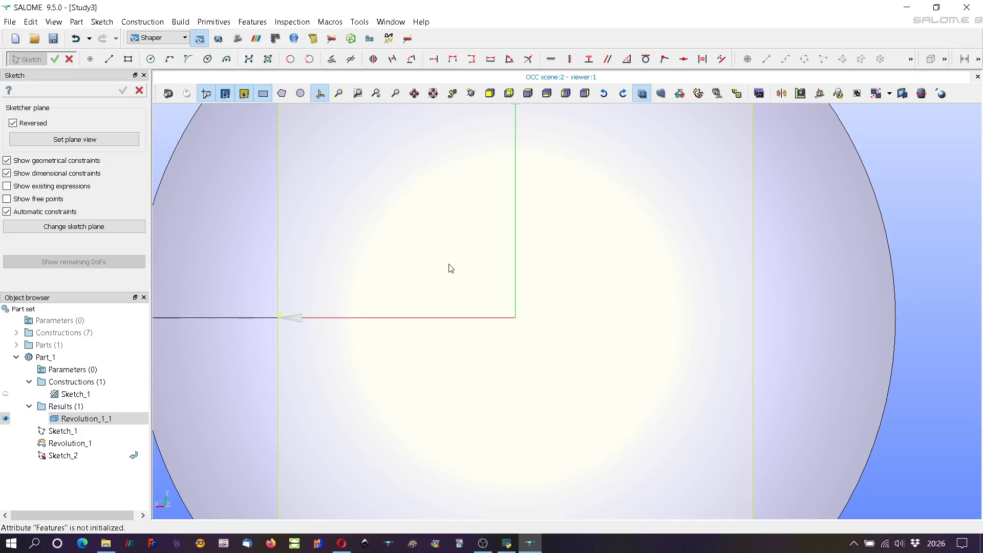
- Draw a slightly tilted ellipse centred on the origin with a major radius of about 44 and a minor radius of about 18
left_click(207, 59)
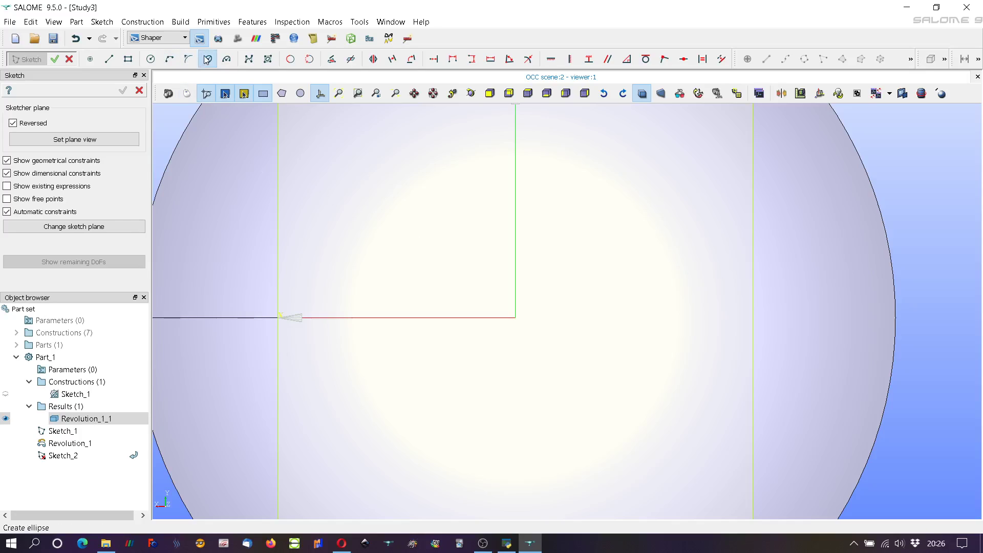
left_click(516, 318)
left_click(618, 299)
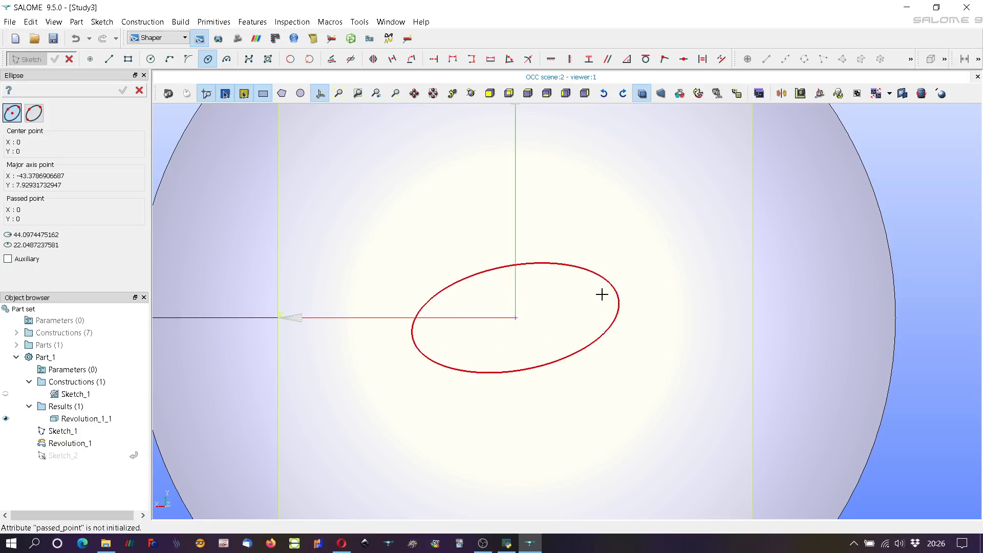
left_click(524, 272)
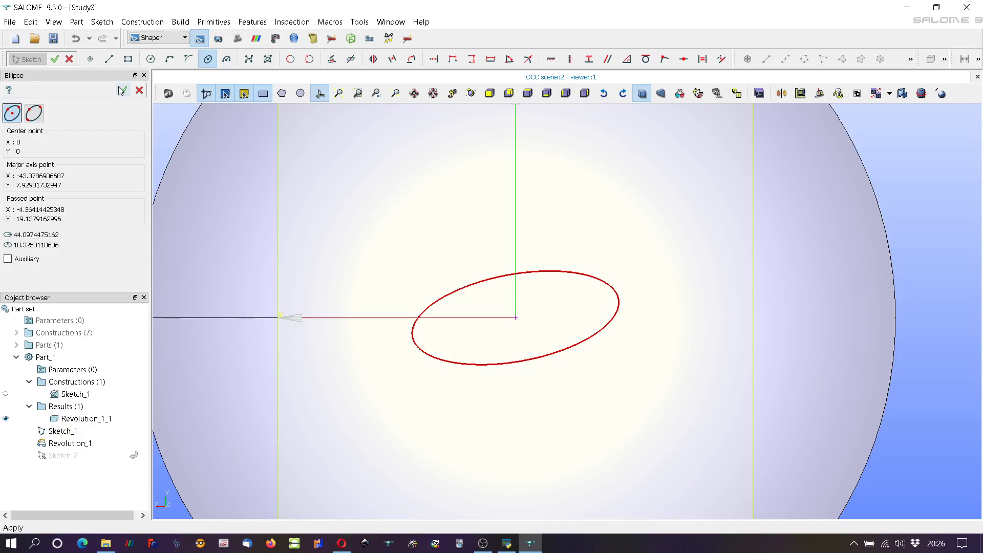
left_click(121, 93)
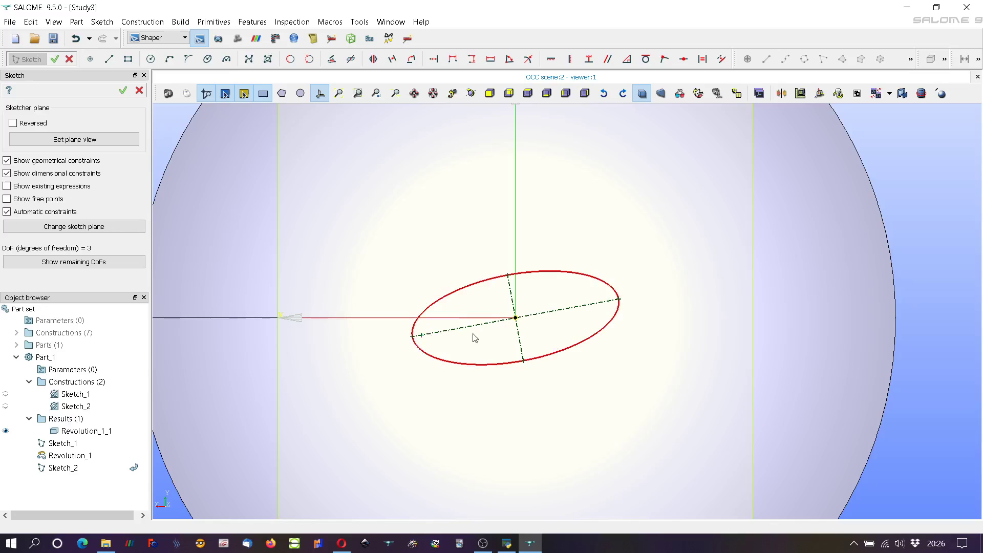
- Enlarge the ellipse by moving the lower end of its minor axis downward to about Y -26
left_click(516, 319)
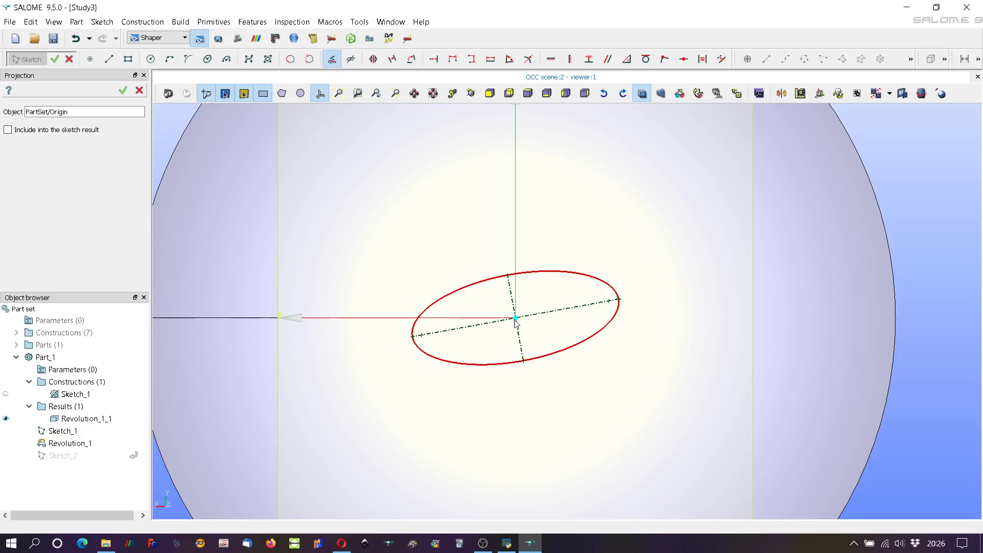
left_click(122, 91)
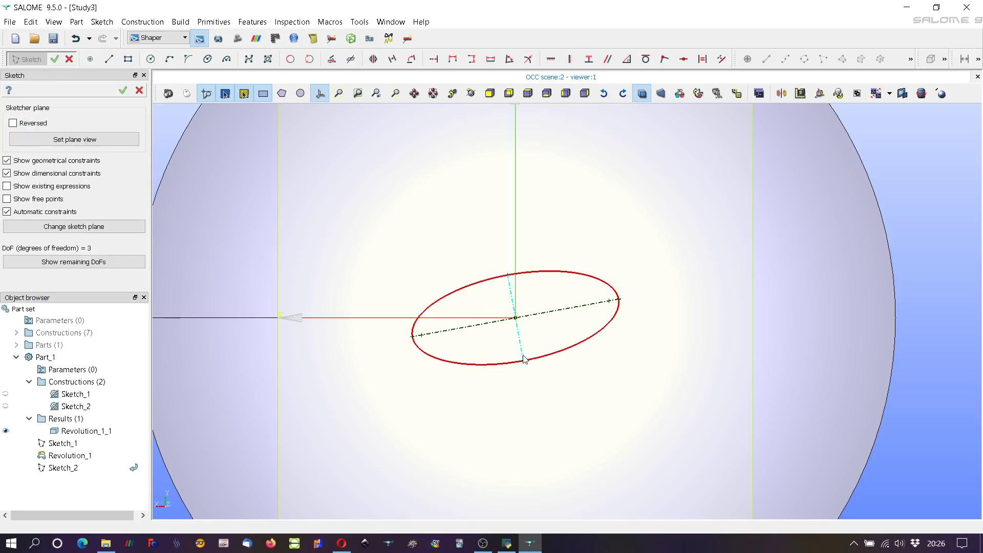
mouse_move(523, 361)
left_mouse_down()
mouse_move(482, 371)
mouse_move(543, 385)
mouse_move(524, 413)
mouse_move(527, 430)
mouse_move(499, 390)
mouse_move(468, 375)
mouse_move(522, 385)
left_mouse_up()
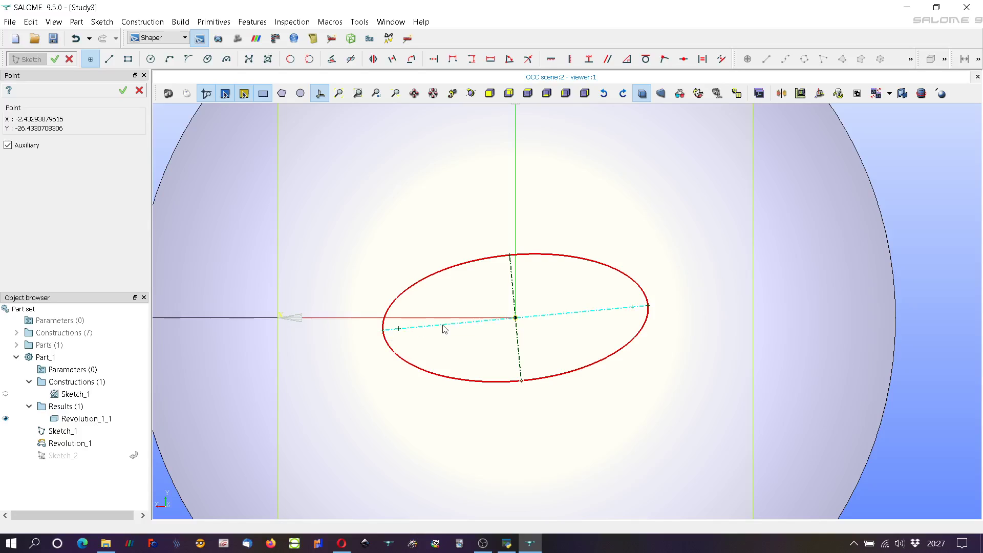
key("Escape")
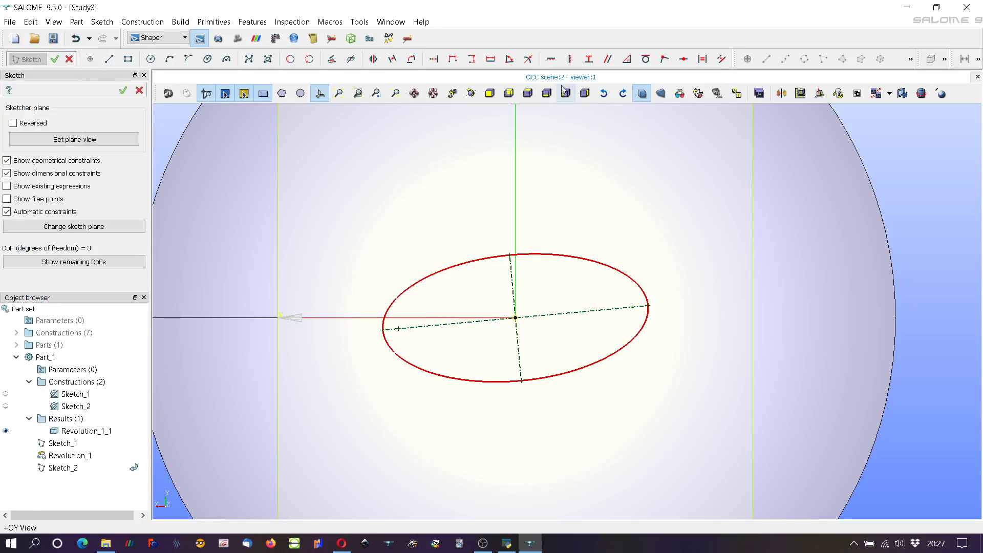
- Constrain the ellipse's major axis to be horizontal
left_click(551, 61)
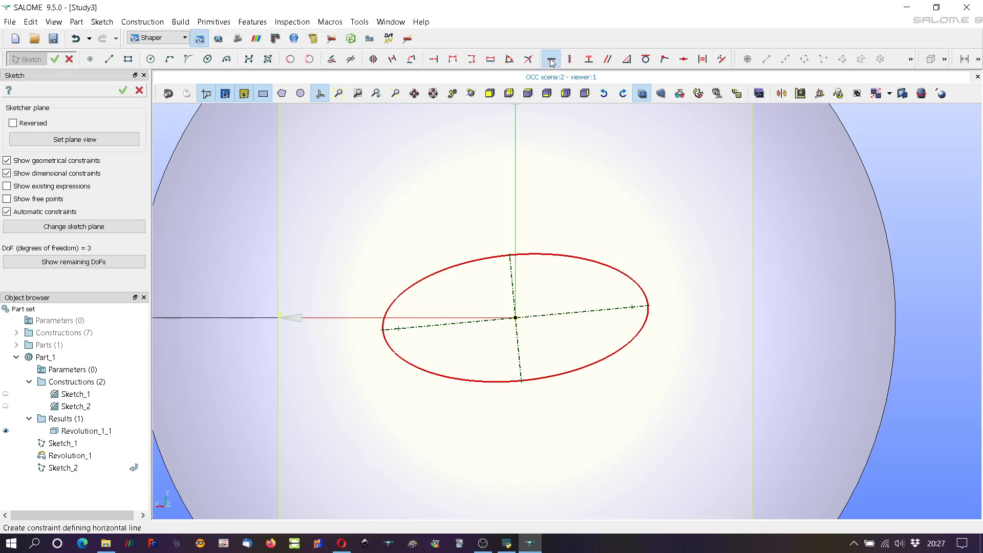
left_click(587, 311)
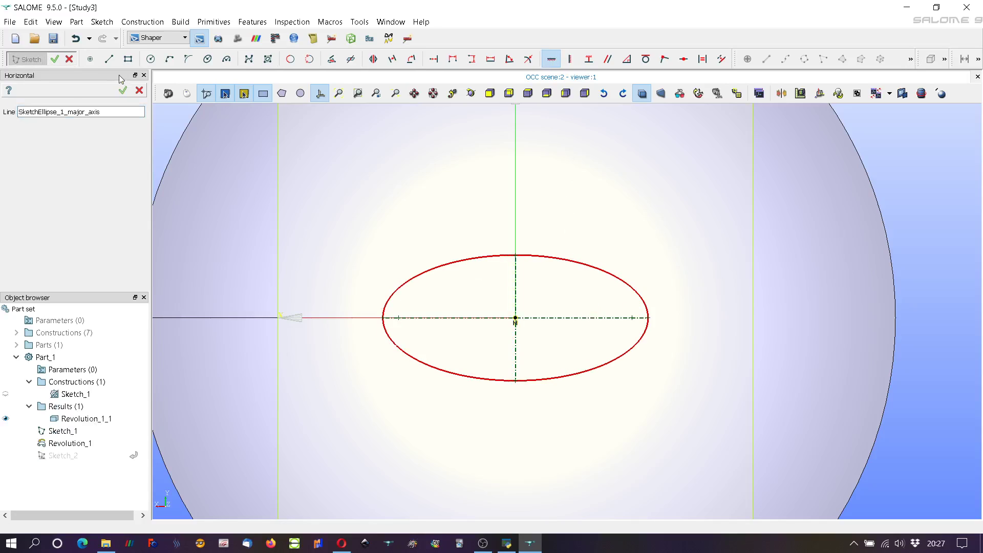
left_click(123, 90)
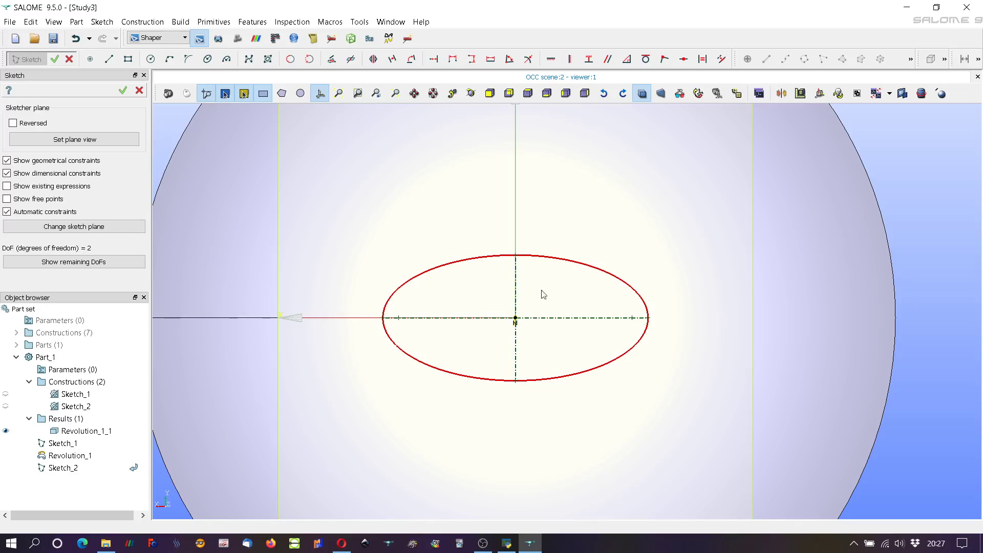
- Dimension the length of the ellipse's major axis and set it to 100
left_click(490, 60)
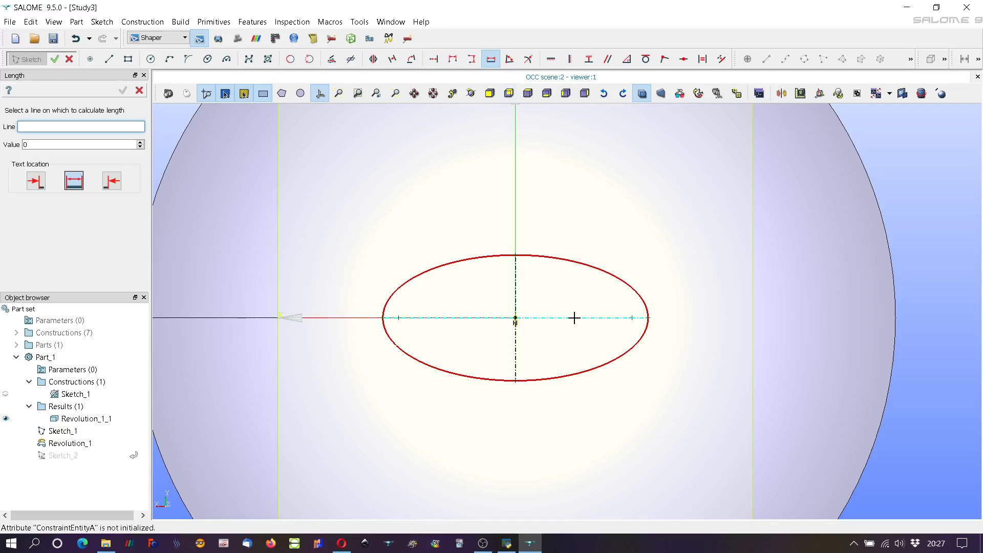
left_click(571, 318)
left_click(557, 211)
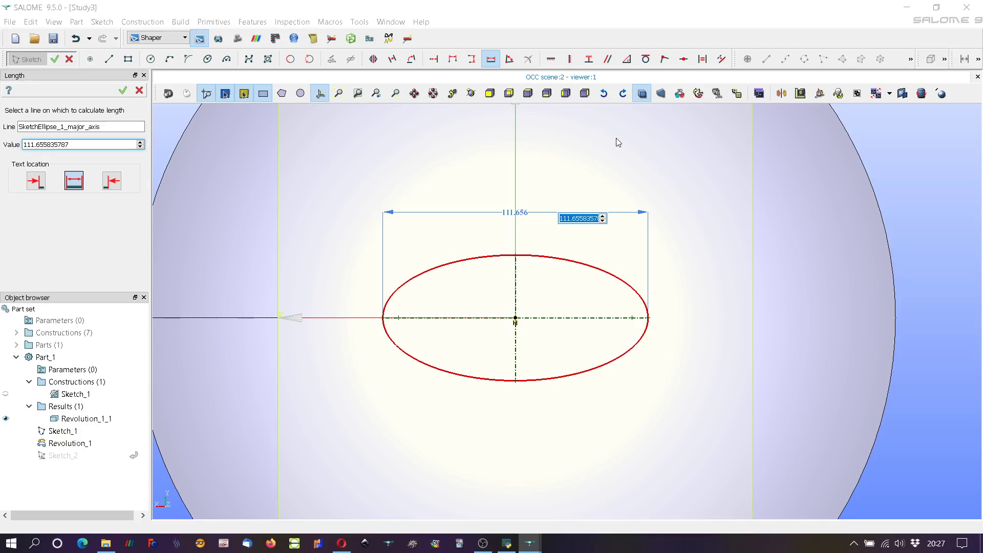
type("100")
key("Return")
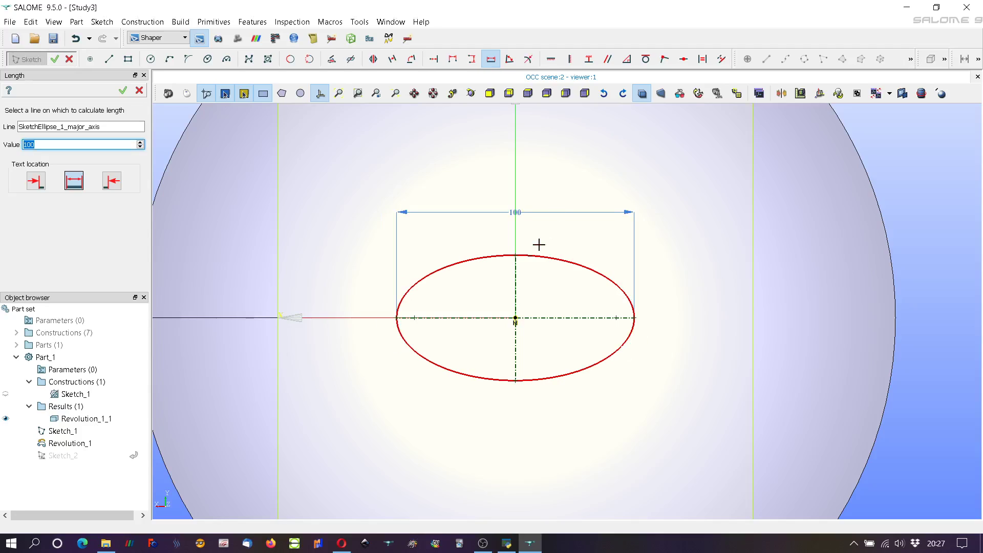
- Dimension the ellipse's minor axis to a length of 40 and finish the sketch
left_click(514, 284)
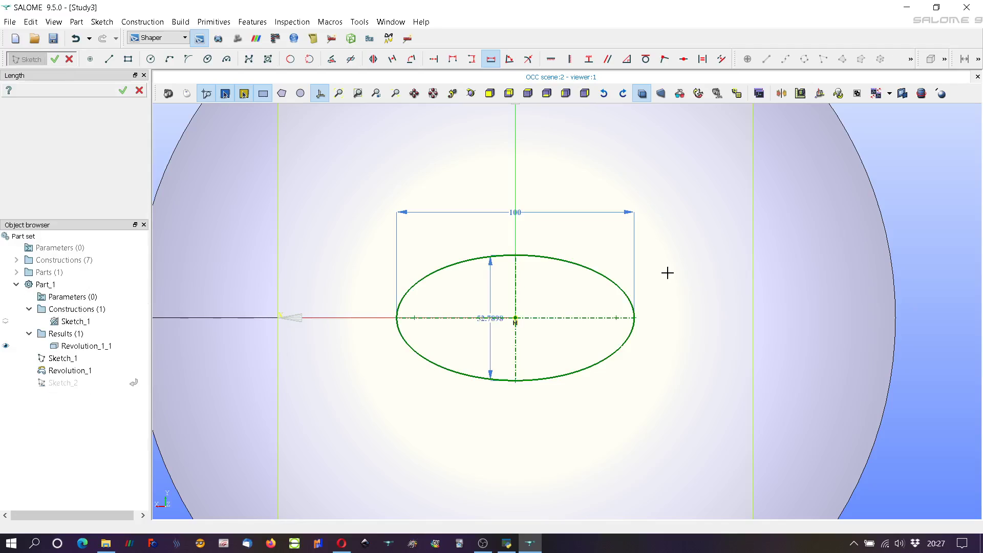
left_click(685, 285)
type("40")
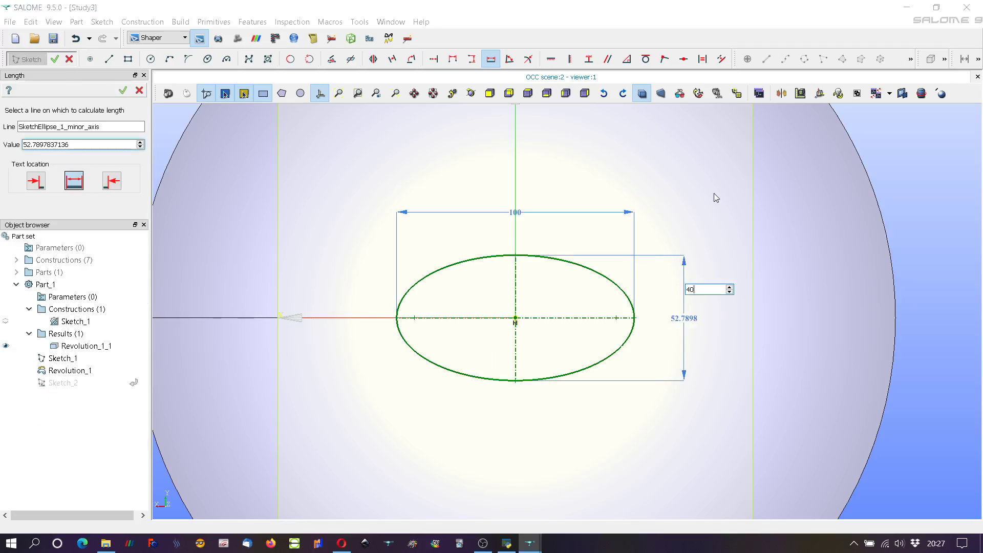
key("Return")
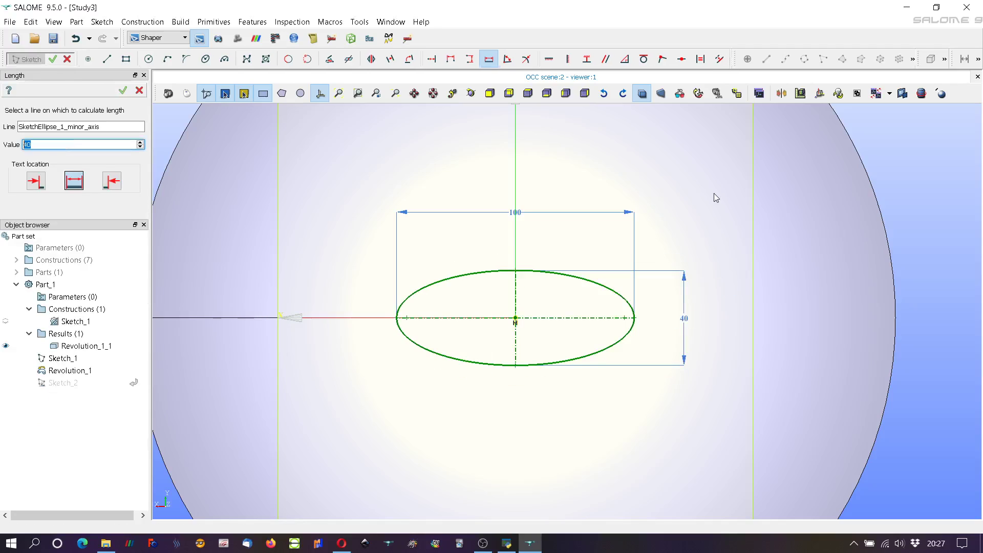
left_click(123, 92)
scroll(612, 264, "down", 2)
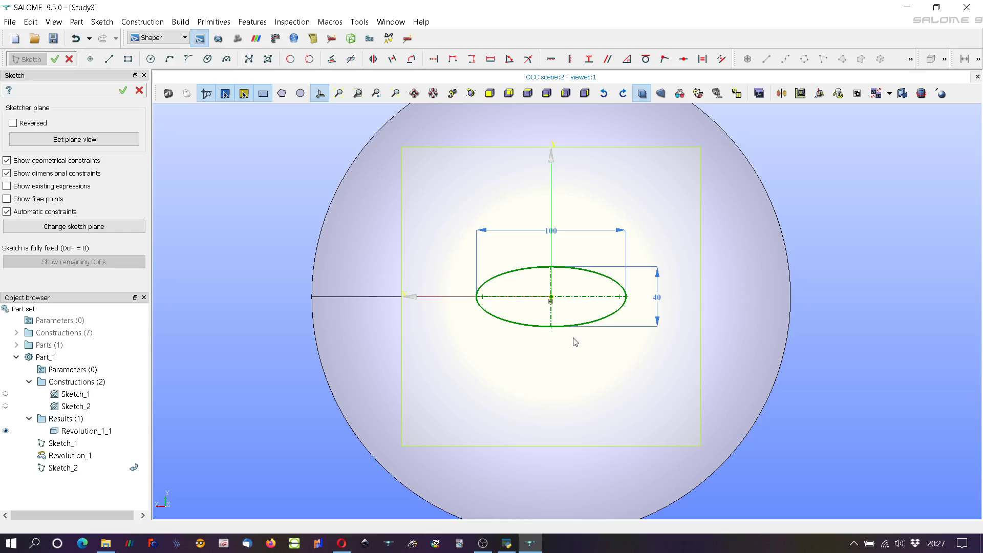
left_click(123, 90)
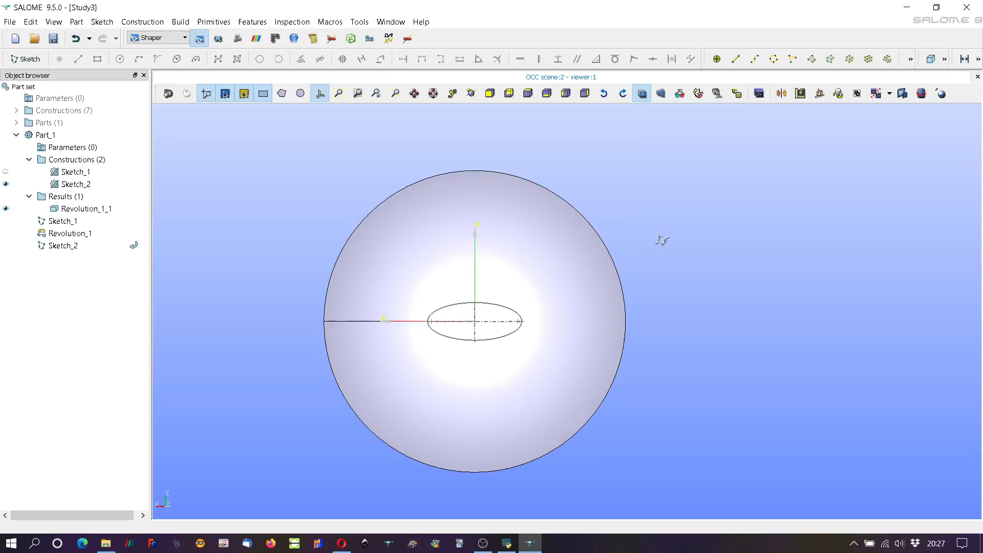
- Cut the elliptical hole out of the revolved bowl with an ExtrusionCut of the ellipse face, through all along the base normal
right_click_drag(659, 237, 568, 122, "ctrl")
scroll(465, 297, "up", 2)
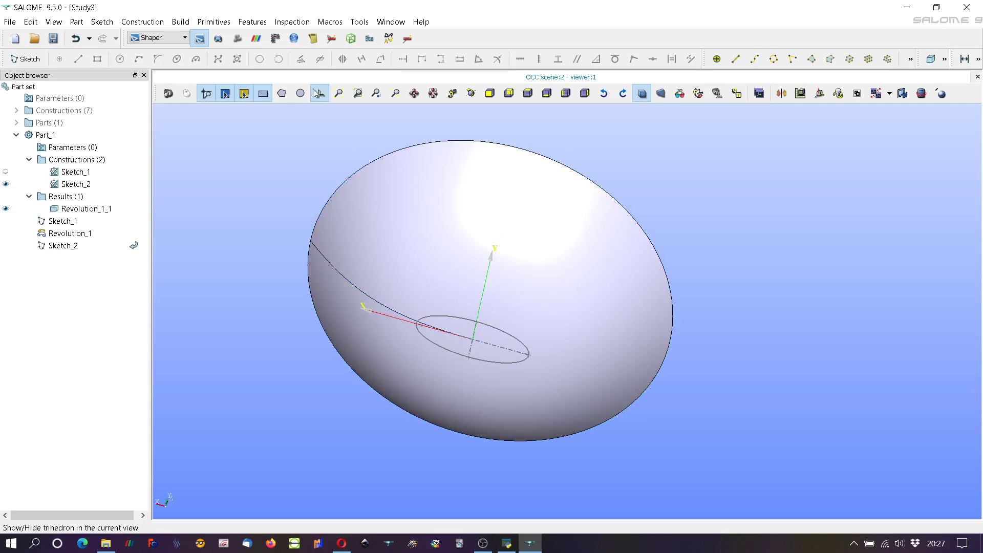
left_click(253, 22)
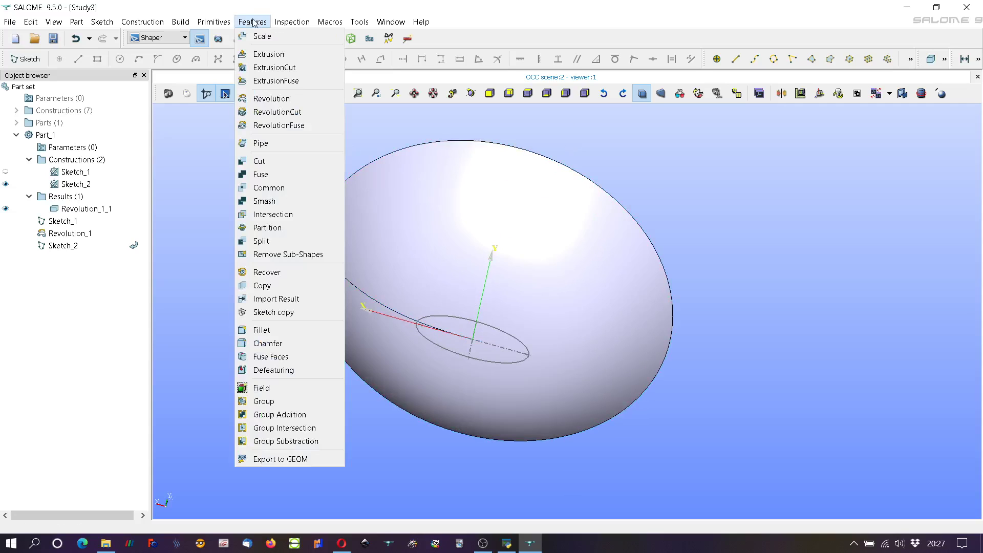
left_click(265, 67)
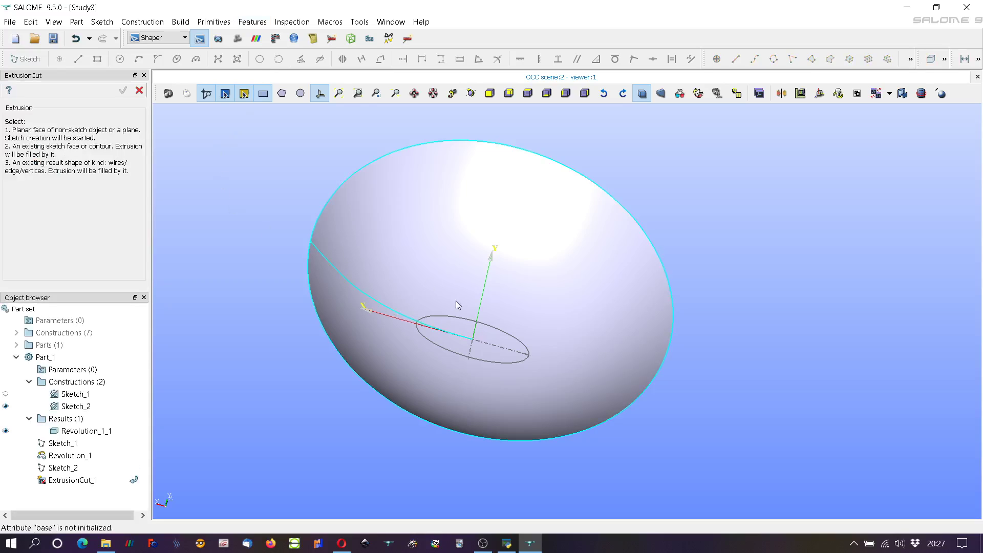
left_click(450, 318)
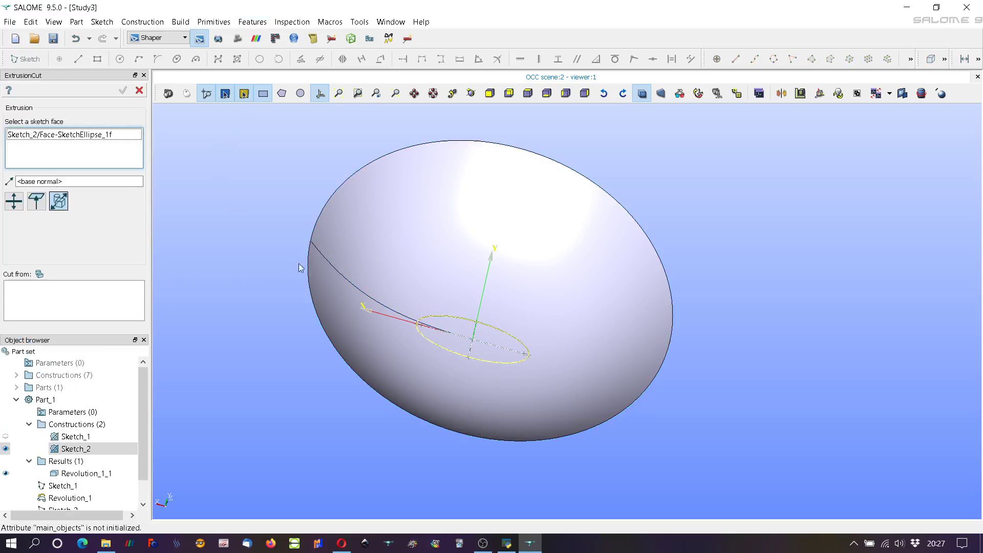
left_click(58, 305)
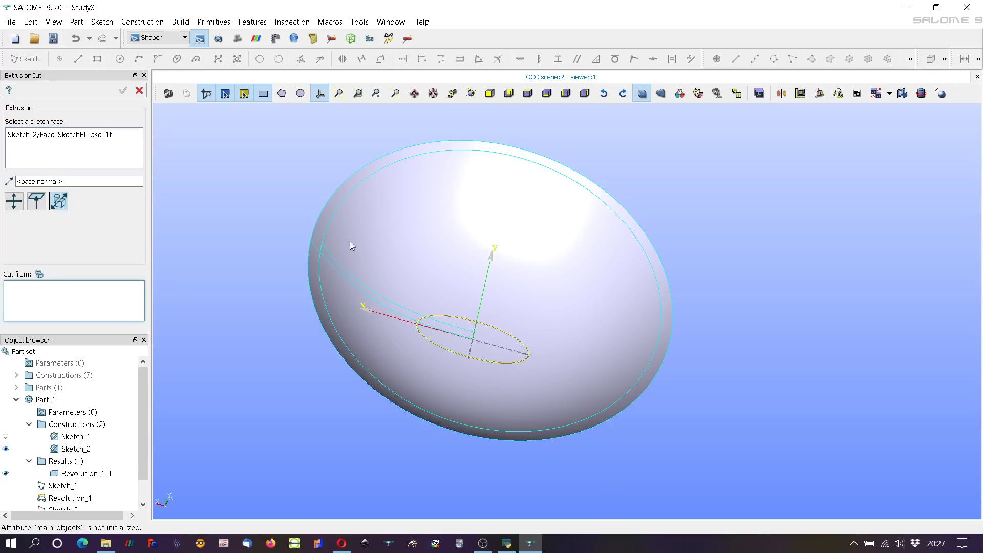
left_click(436, 216)
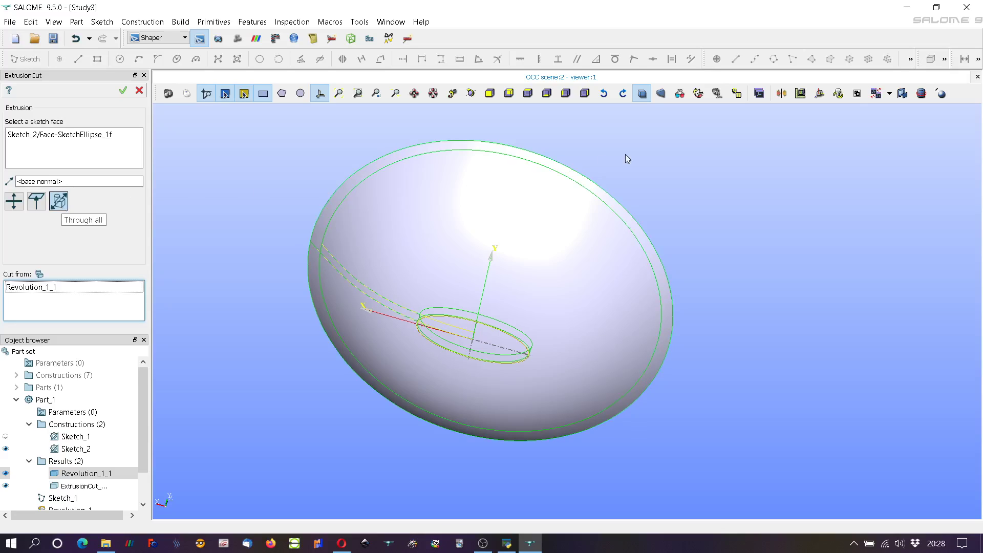
right_click_drag(681, 167, 281, 291, "ctrl")
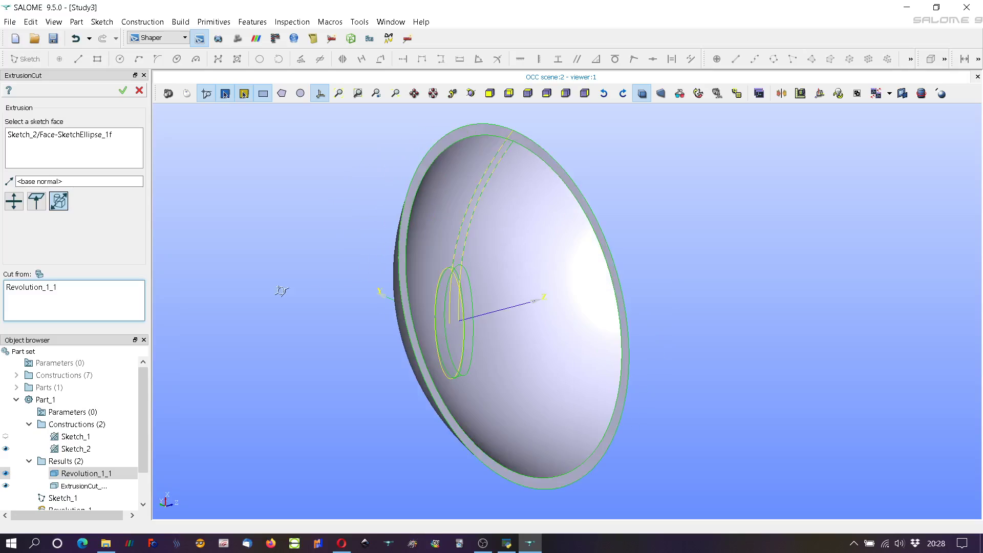
right_click_drag(768, 378, 427, 284, "ctrl")
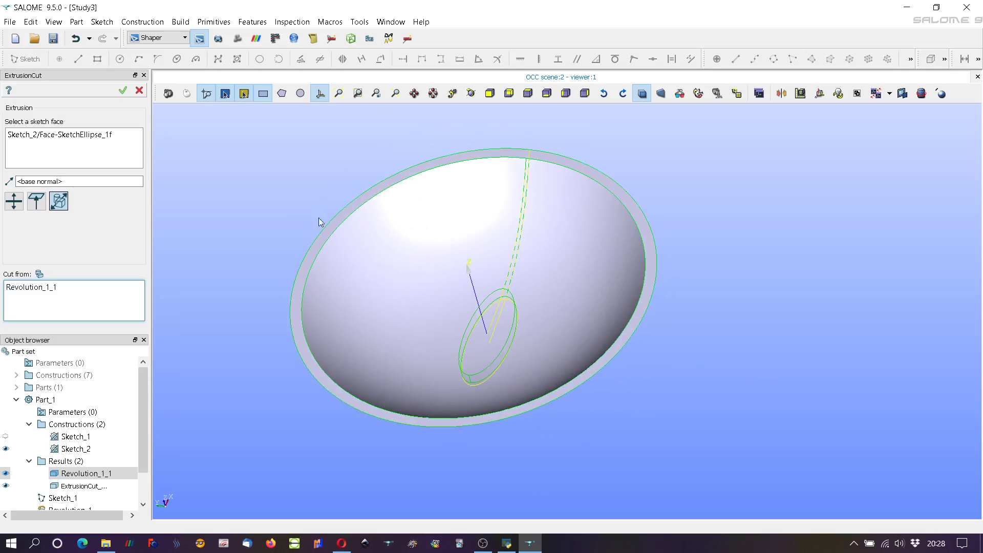
left_click(123, 90)
- Hide the ellipse sketch Sketch_2 so that only the cut bowl is displayed
scroll(579, 310, "down", 3)
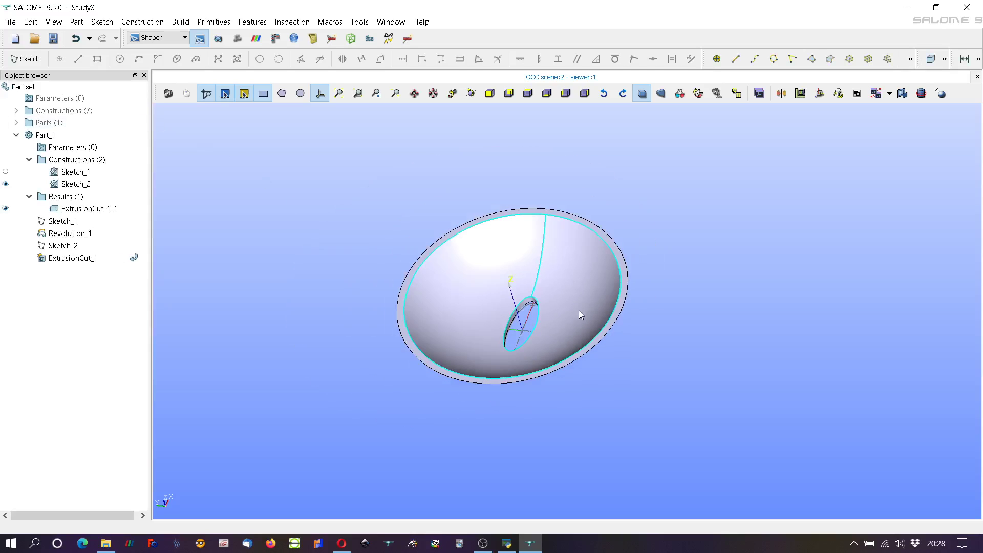
scroll(270, 327, "up", 3)
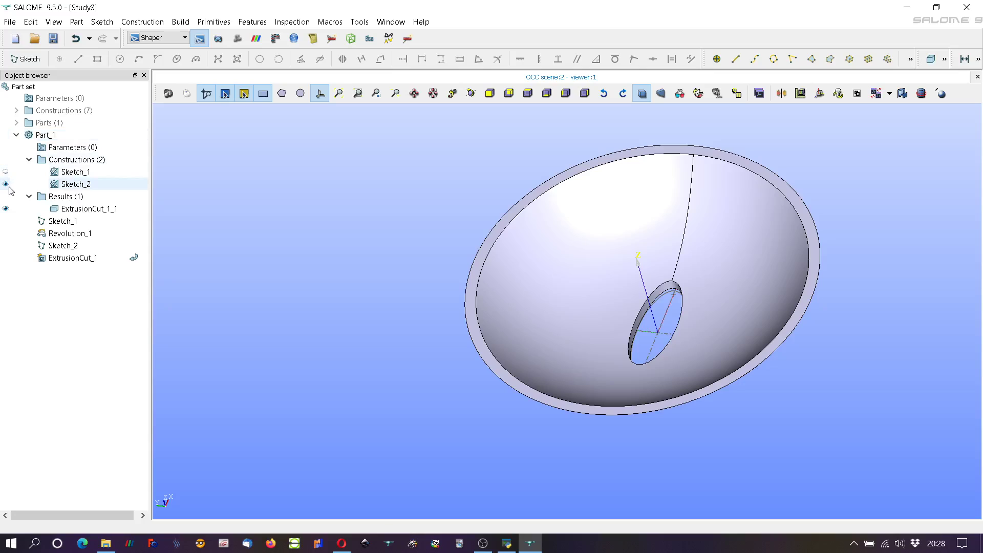
left_click(5, 184)
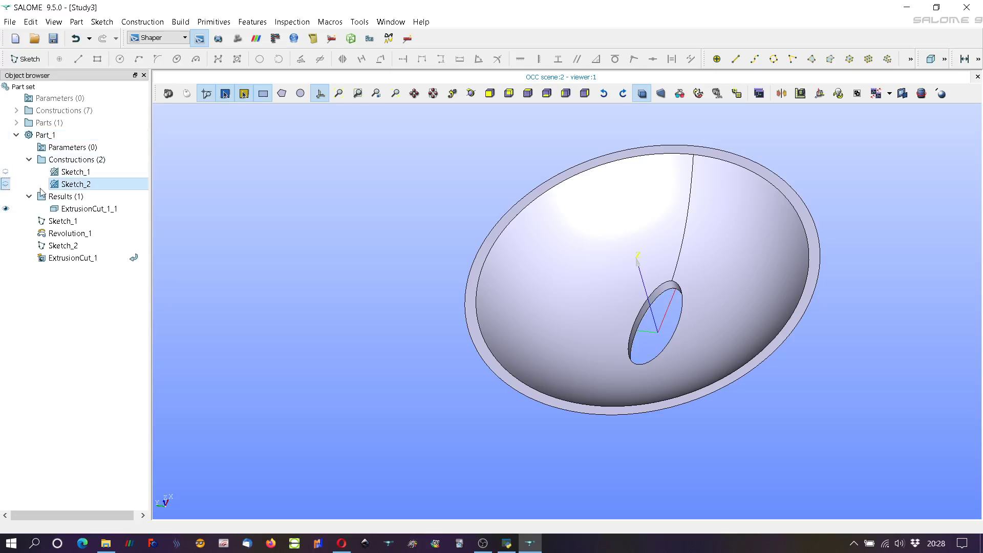
- Examine the cut bowl's rim, inner face, seam edge and the edges and vertices of the elliptical hole from several angles
scroll(300, 277, "down", 2)
right_click_drag(672, 325, 619, 474, "ctrl")
scroll(513, 343, "up", 2)
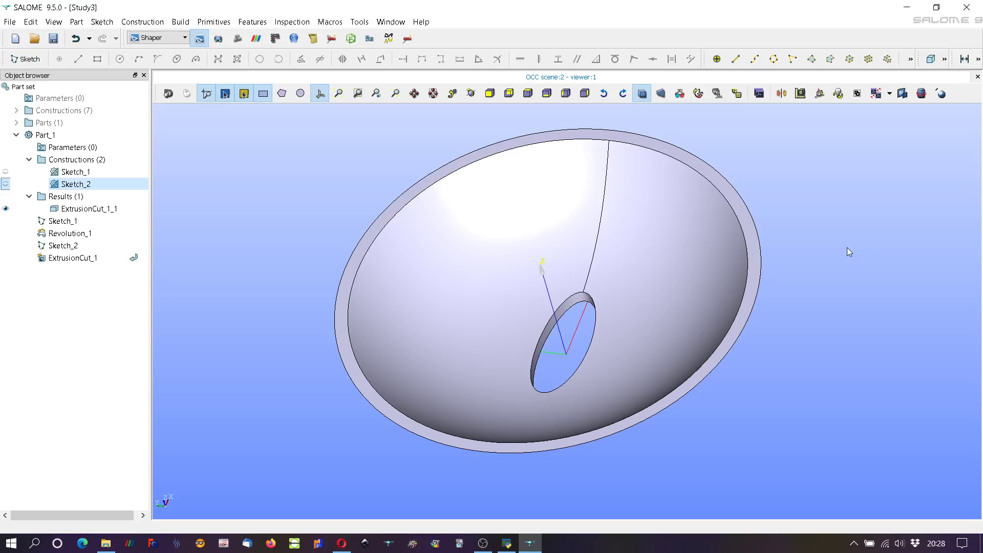
mouse_move(255, 170)
right_mouse_down("ctrl")
mouse_move(280, 189)
mouse_move(399, 219)
mouse_move(592, 308)
mouse_move(687, 375)
mouse_move(555, 294)
mouse_move(352, 189)
mouse_move(322, 187)
mouse_move(348, 222)
mouse_move(356, 169)
mouse_move(399, 191)
mouse_move(413, 202)
mouse_move(413, 235)
mouse_move(364, 210)
right_mouse_up("ctrl")
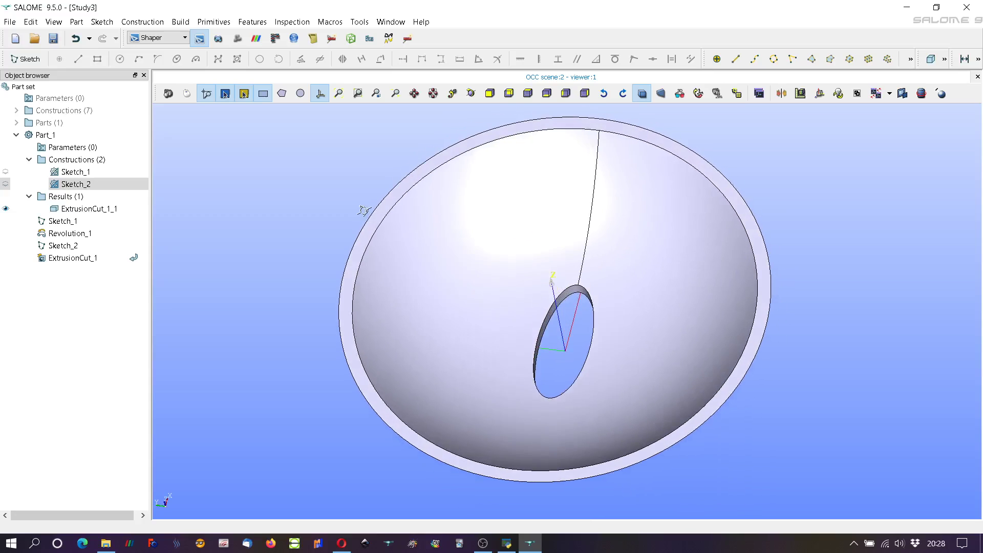
left_click(424, 179)
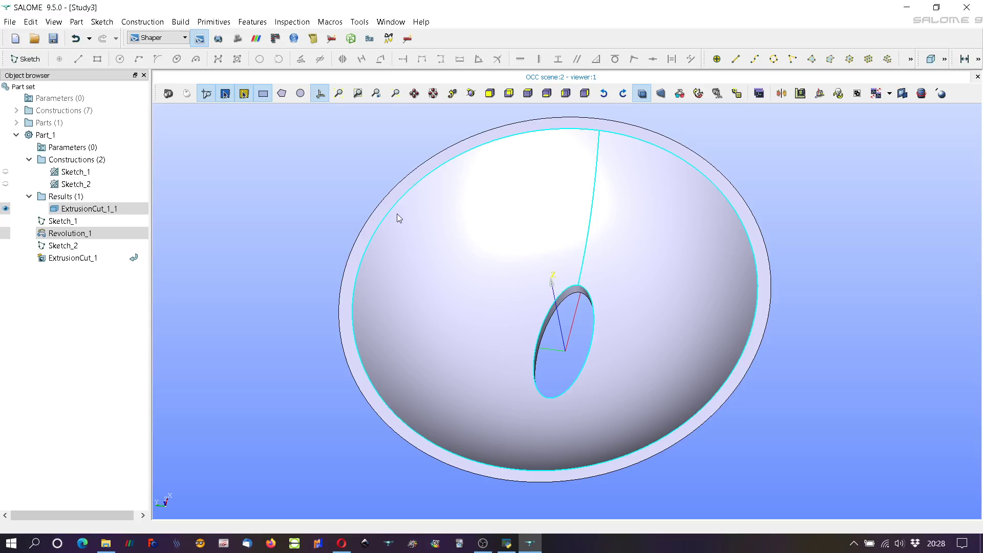
left_click(297, 200)
scroll(296, 201, "down", 2)
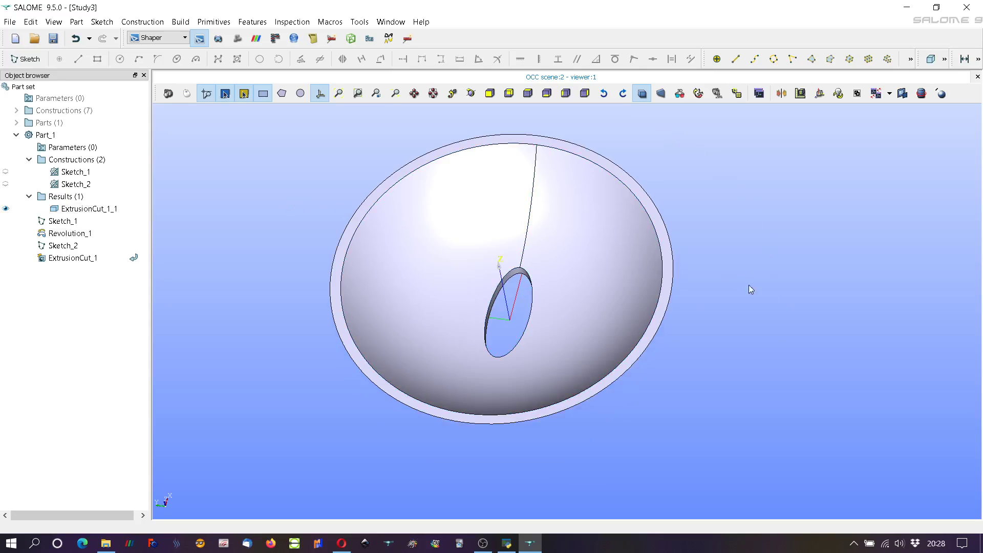
right_click_drag(788, 332, 522, 418, "ctrl")
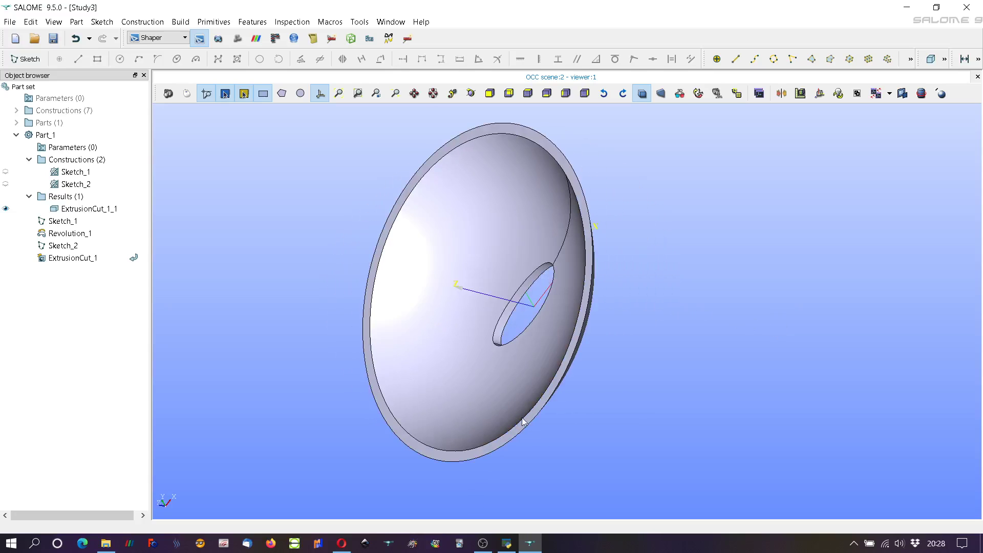
right_click_drag(304, 161, 391, 215, "ctrl")
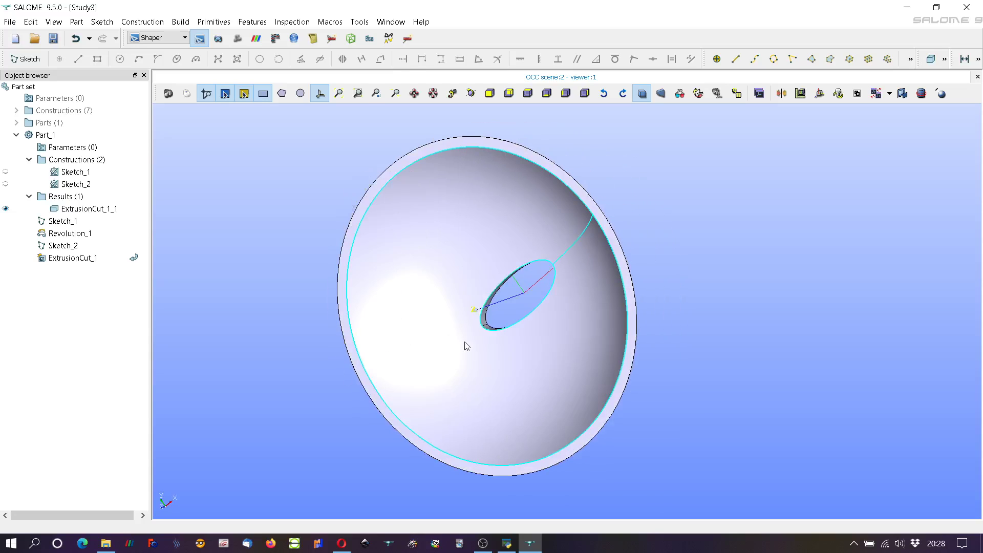
scroll(475, 351, "up", 3)
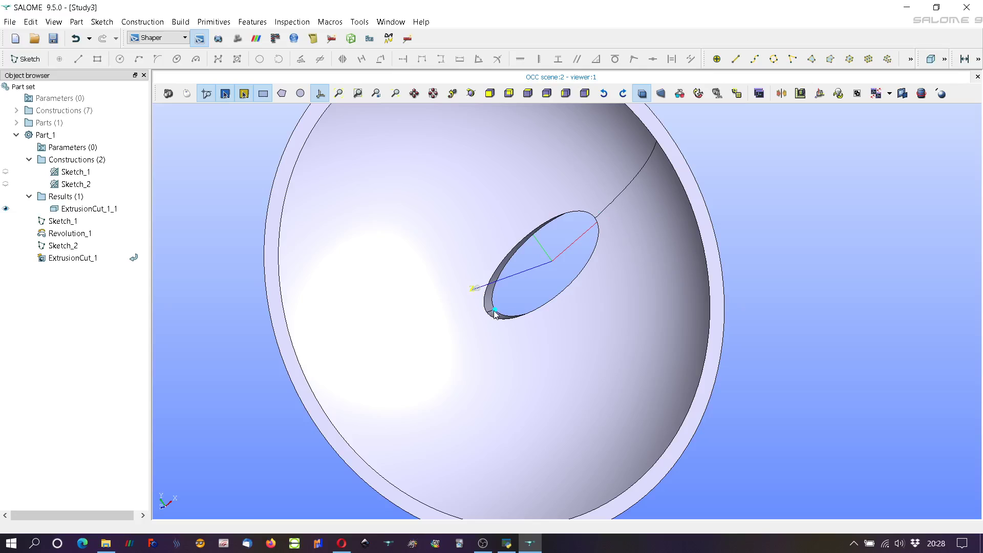
scroll(487, 315, "down", 4)
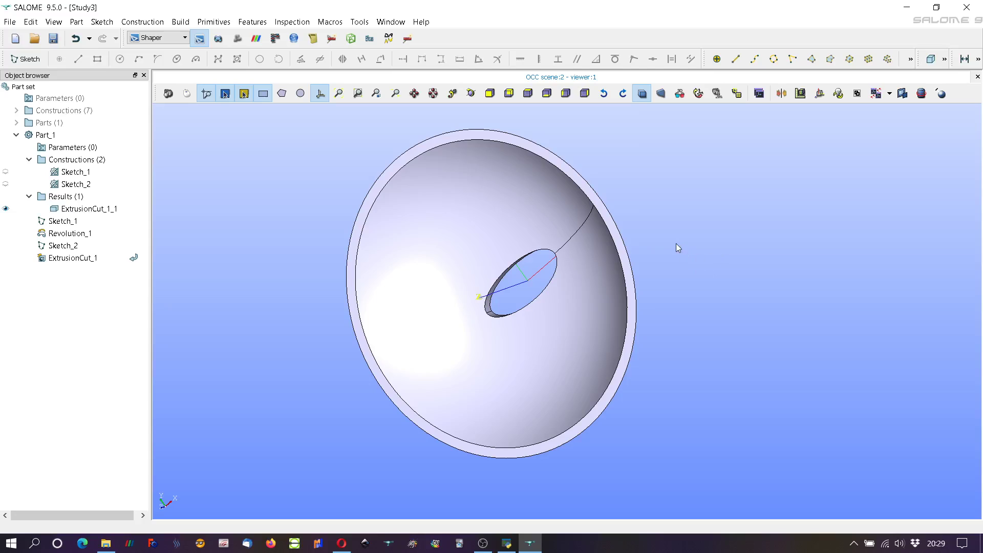
- Create a plane through three points: the two seam vertices of the elliptical hole and the seam's end vertex on the bowl's inner rim
scroll(502, 238, "up", 3)
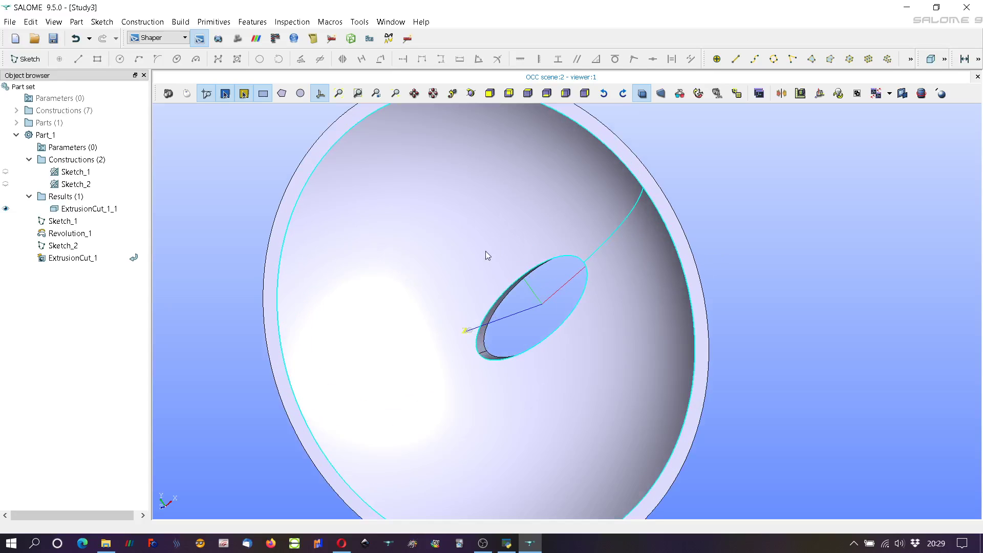
left_click(133, 24)
left_click(145, 62)
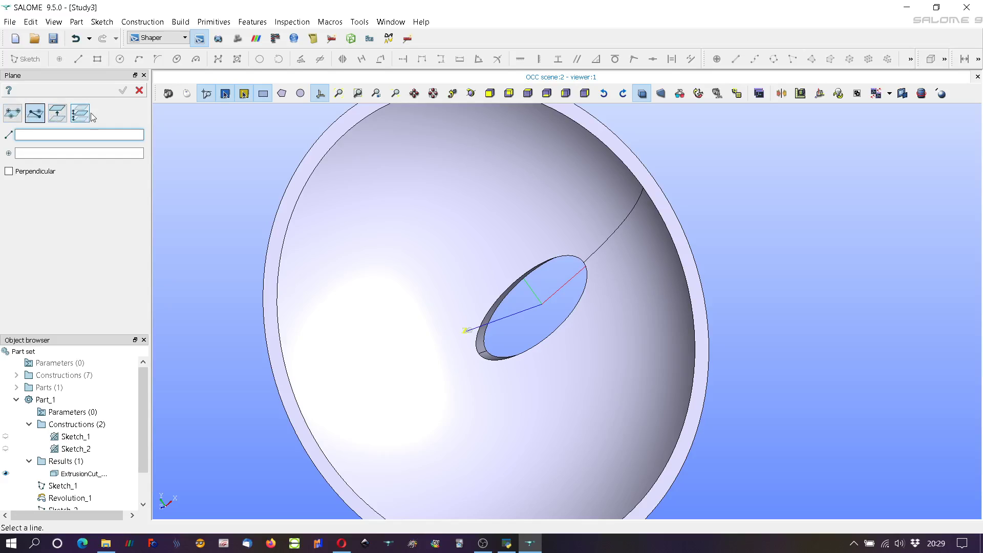
left_click(13, 114)
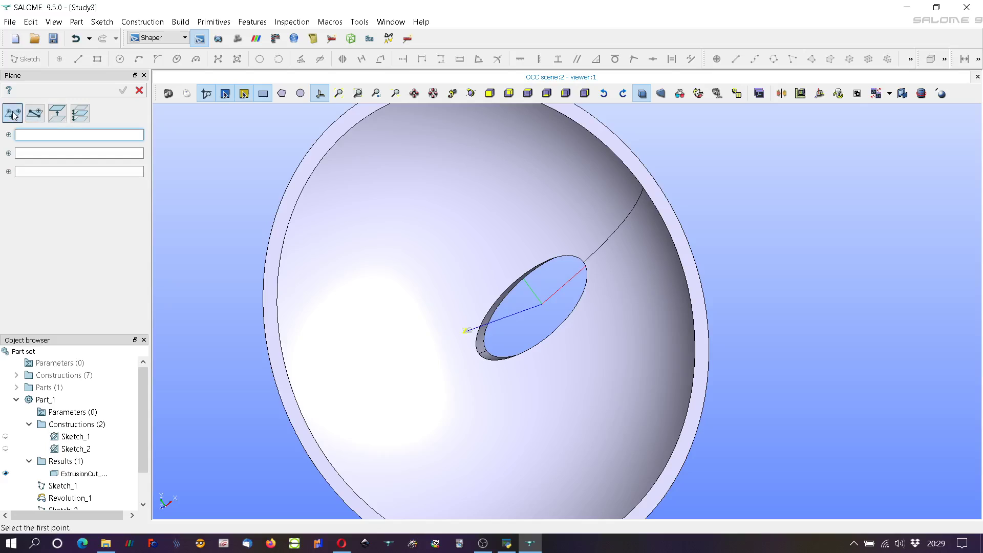
left_click(479, 356)
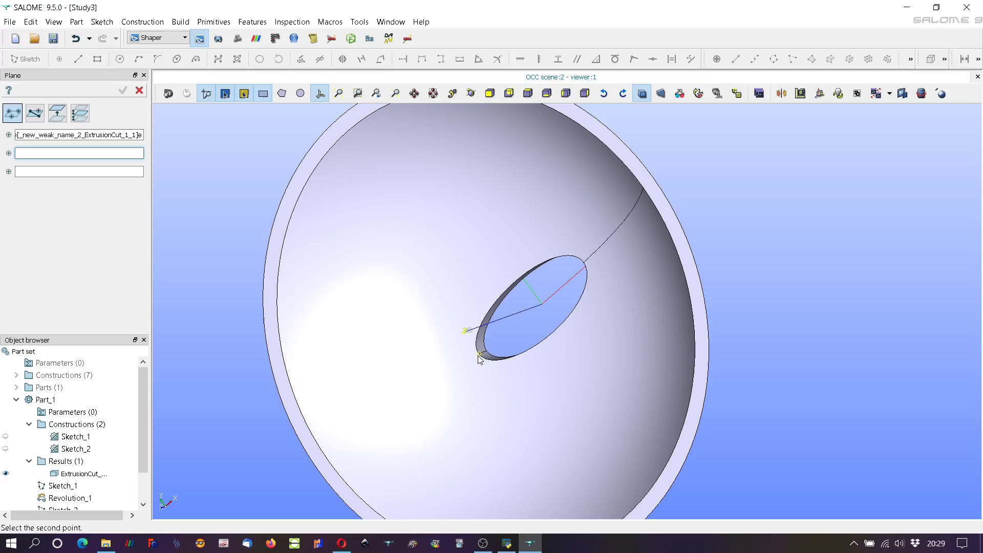
left_click(488, 354)
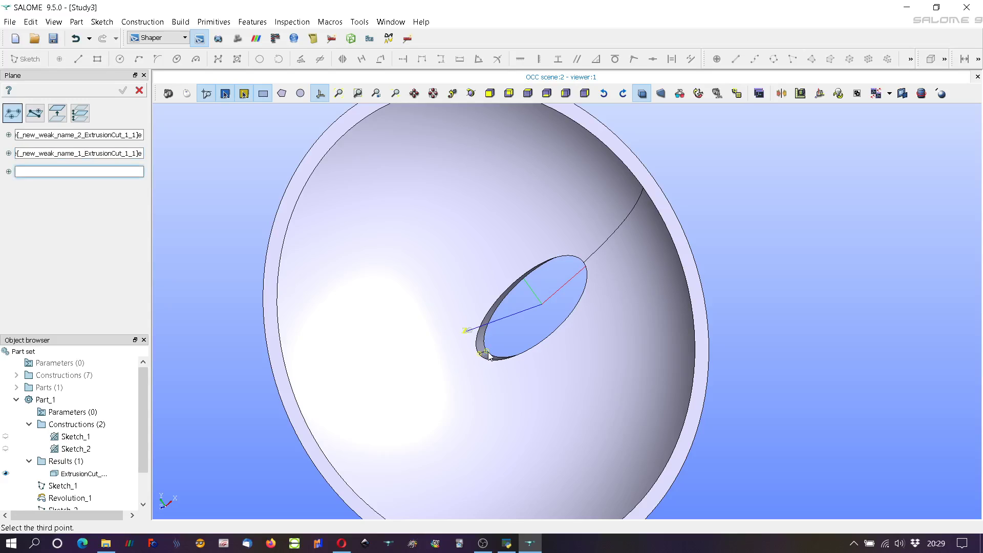
left_click(644, 188)
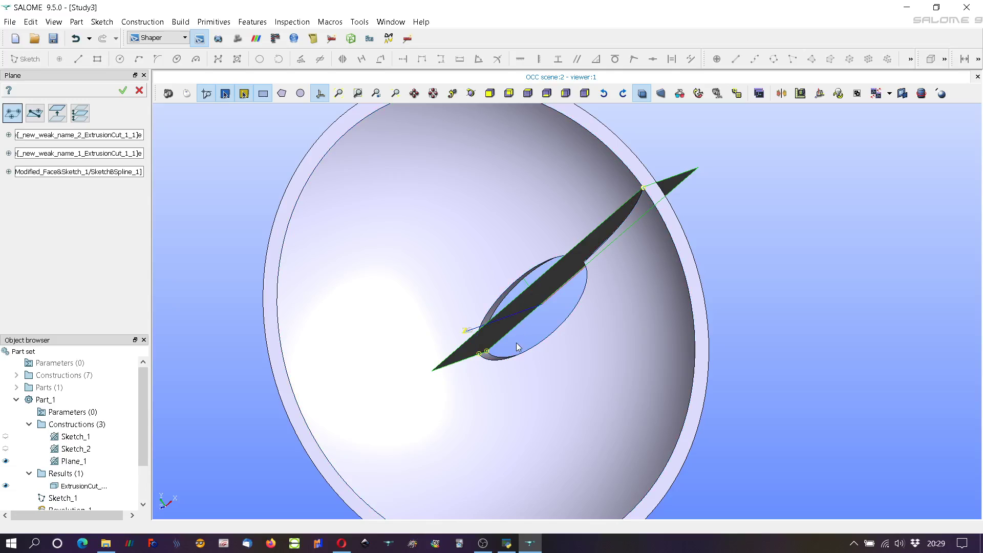
left_click(124, 92)
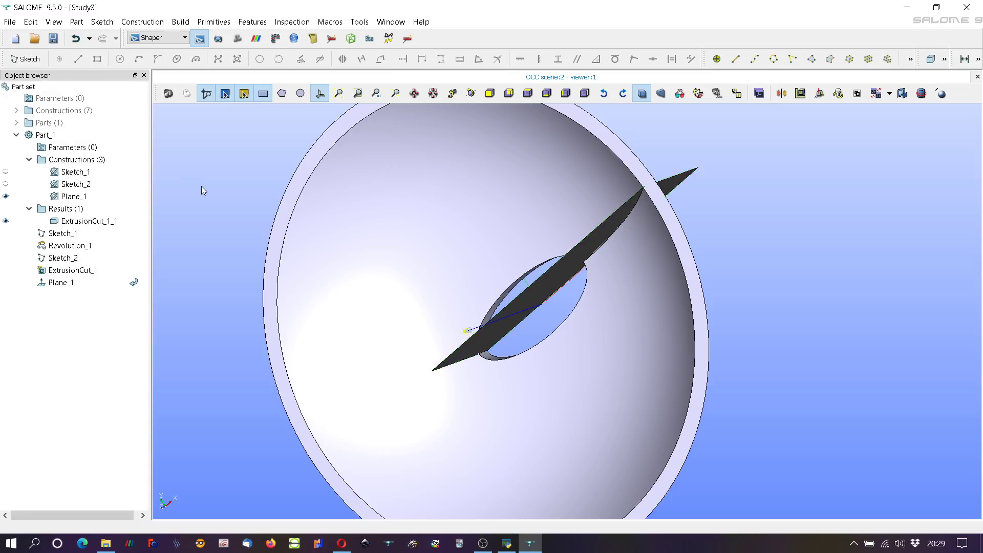
scroll(426, 272, "down", 3)
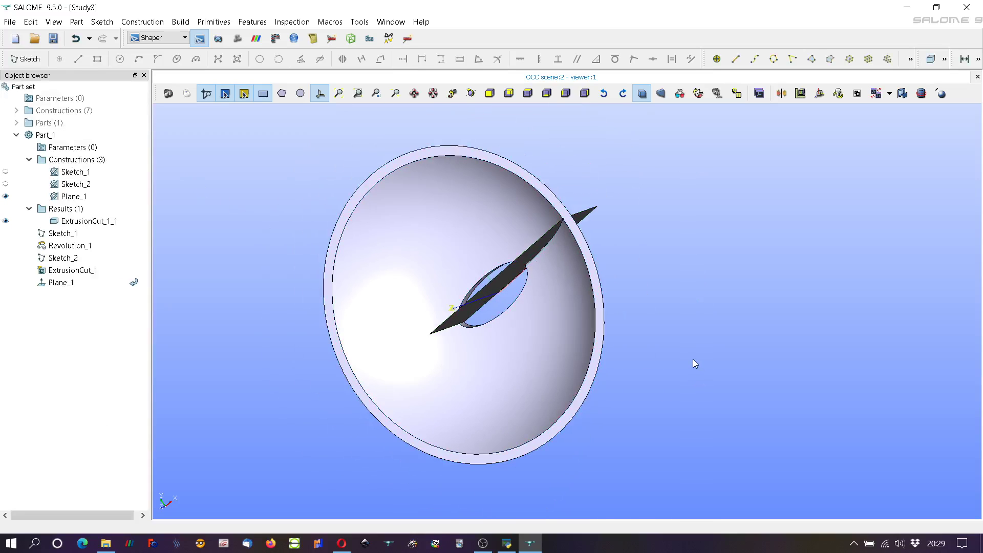
- Hide the construction plane Plane_1 so that the elliptical hole and the coordinate axes are unobstructed
right_click_drag(663, 367, 728, 272, "ctrl")
scroll(446, 306, "up", 4)
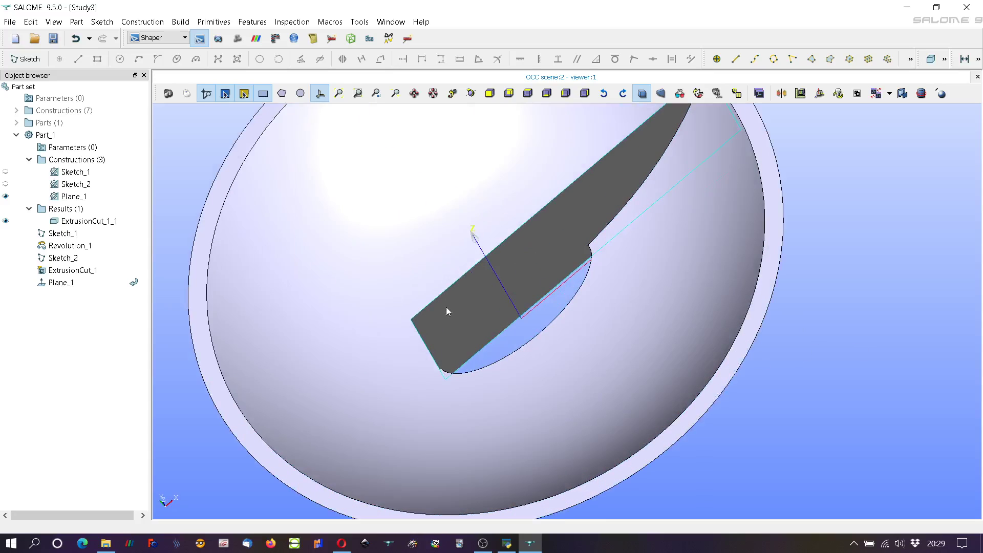
left_click(6, 196)
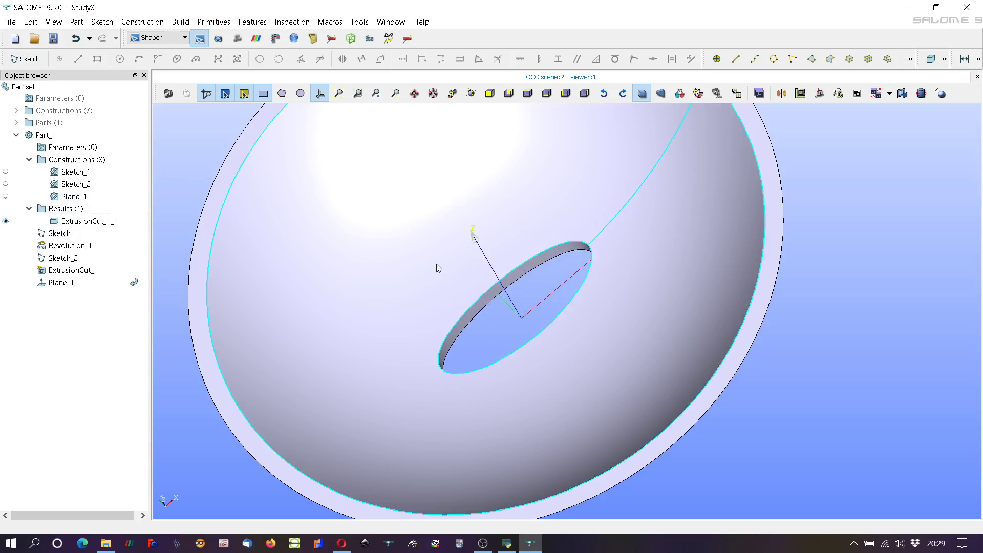
- Create a plane perpendicular to the OX axis and passing through the origin
left_click(142, 22)
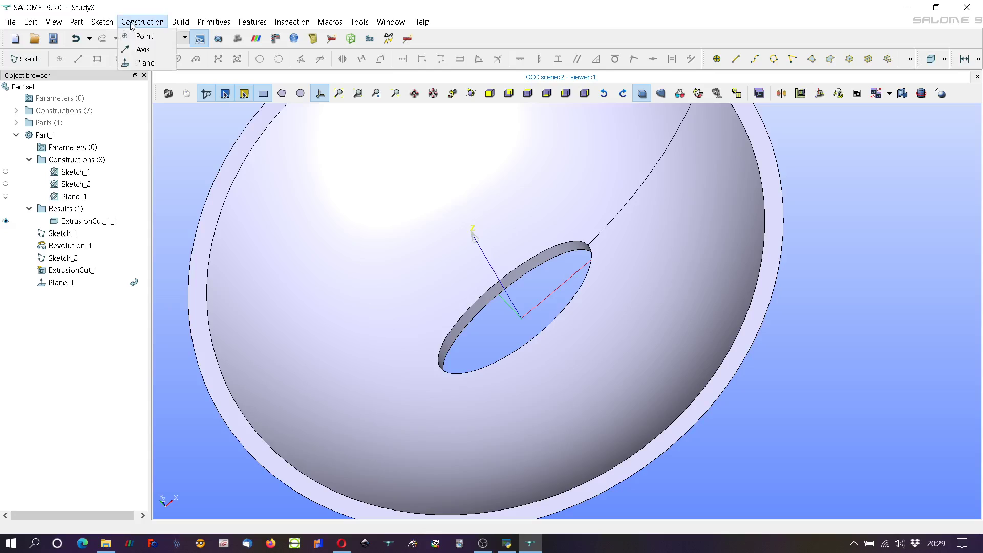
left_click(146, 63)
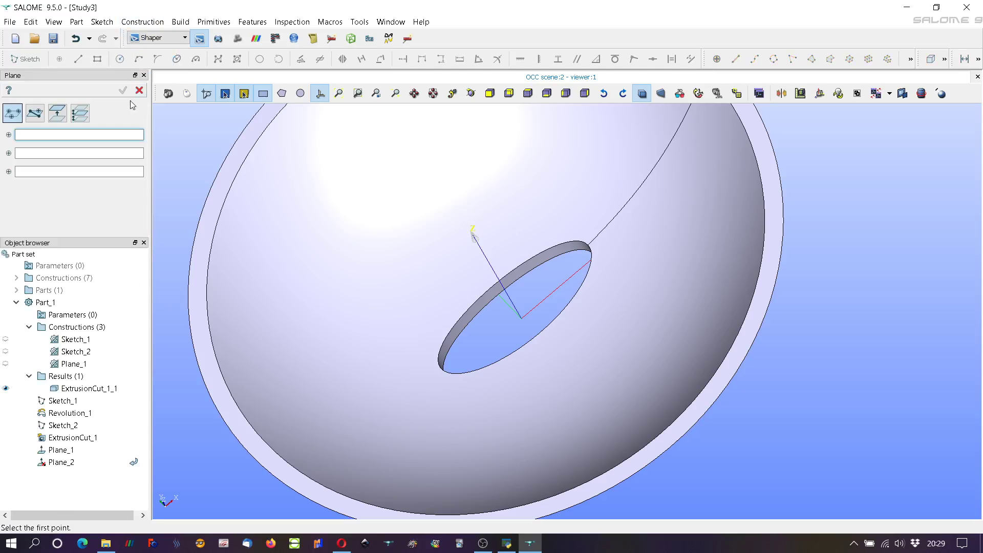
left_click(36, 113)
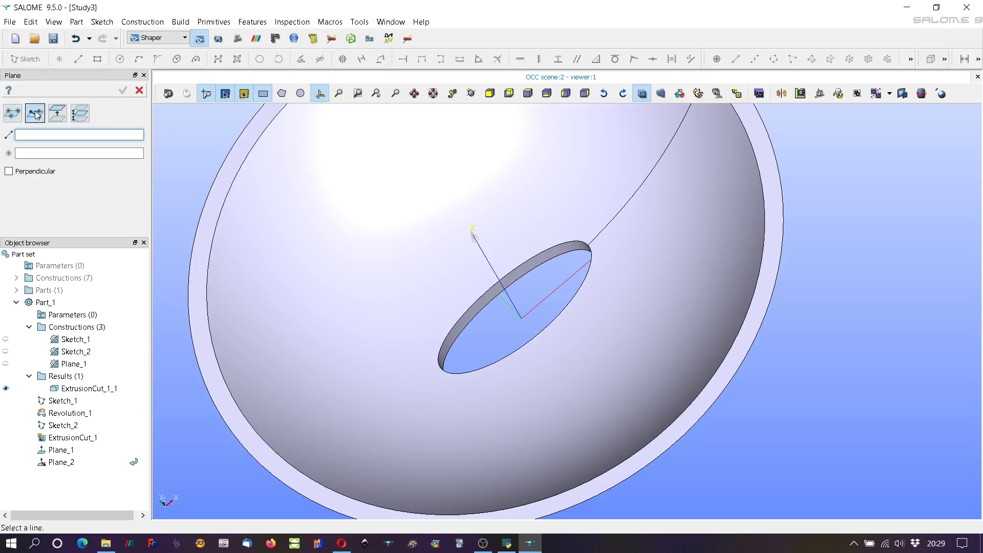
left_click(9, 172)
left_click(543, 304)
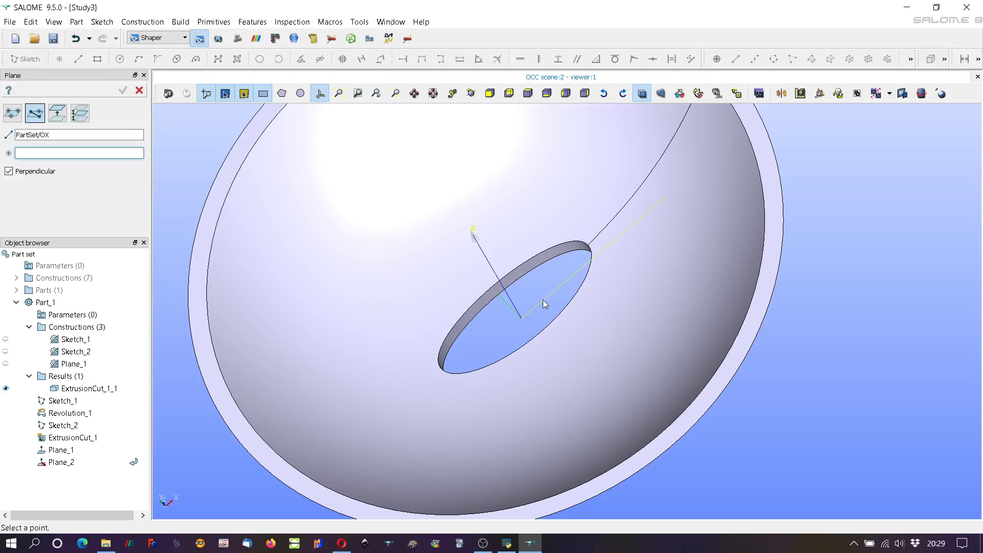
left_click(521, 320)
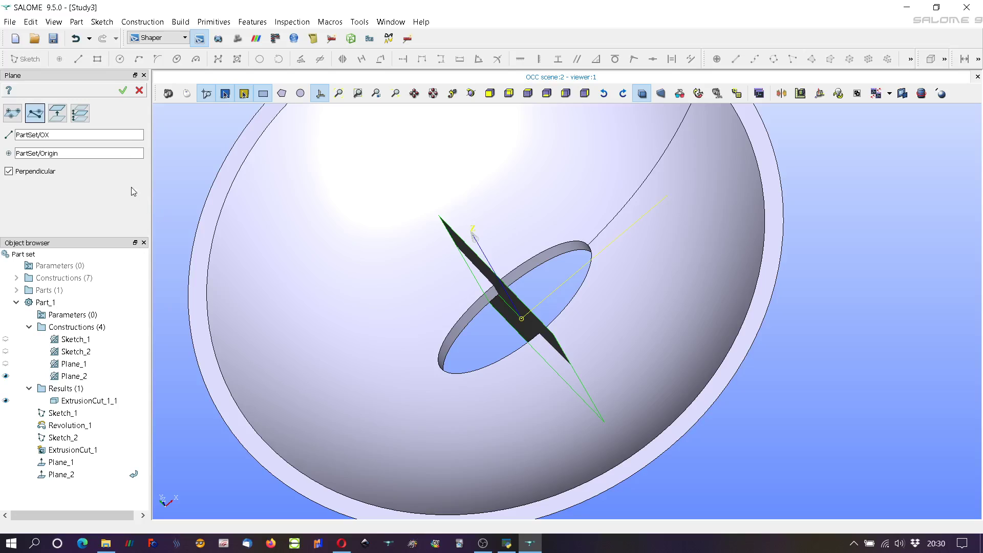
left_click(122, 92)
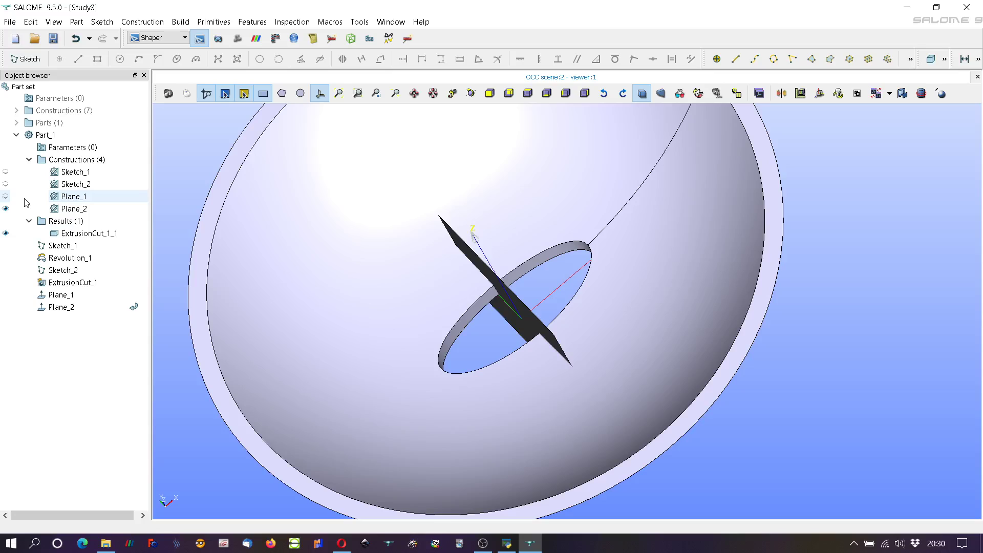
- Redisplay Plane_1 and look at both planes crossing at the elliptical hole
left_click(6, 196)
scroll(717, 319, "down", 3)
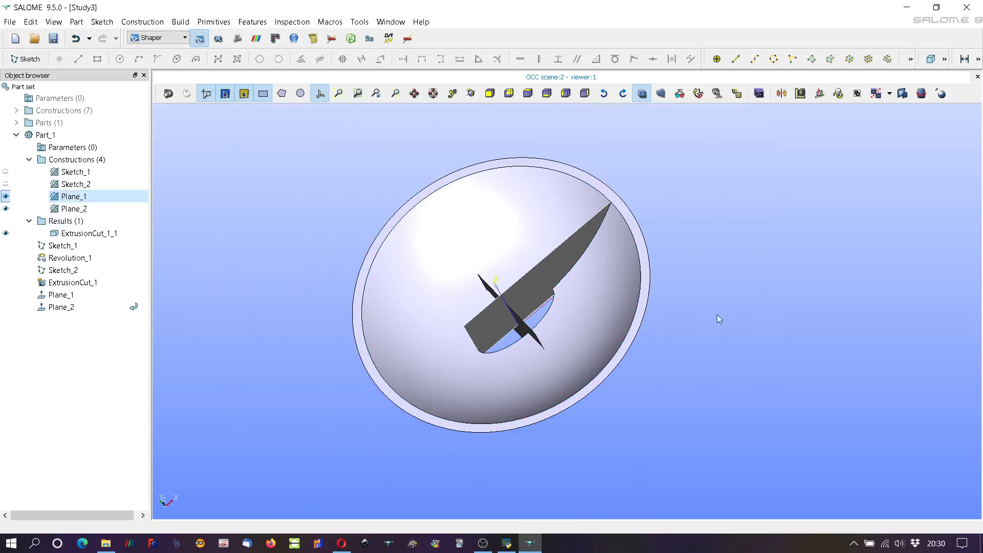
right_click_drag(745, 248, 753, 313, "ctrl")
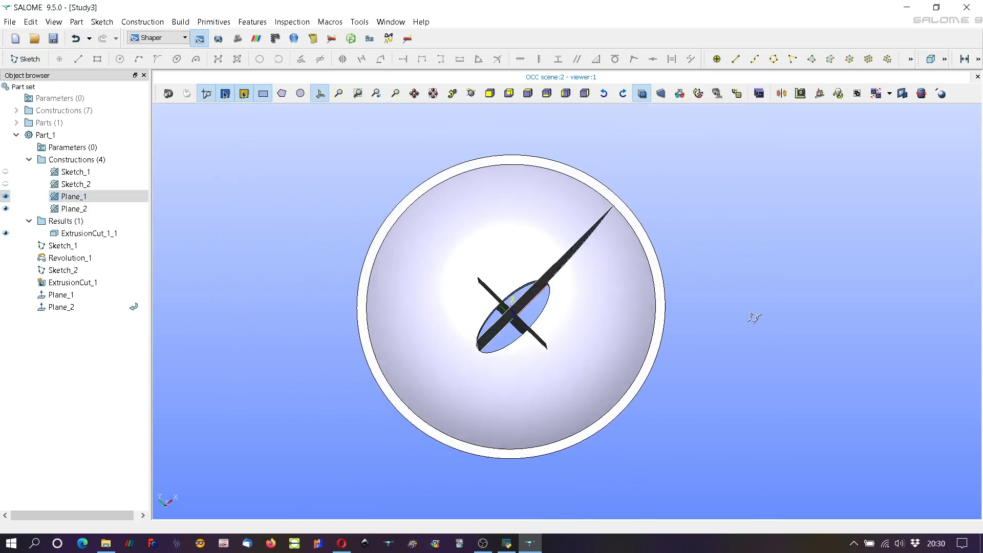
- Partition the cut bowl ExtrusionCut_1_1 with the two construction planes Plane_1 and Plane_2
left_click(253, 22)
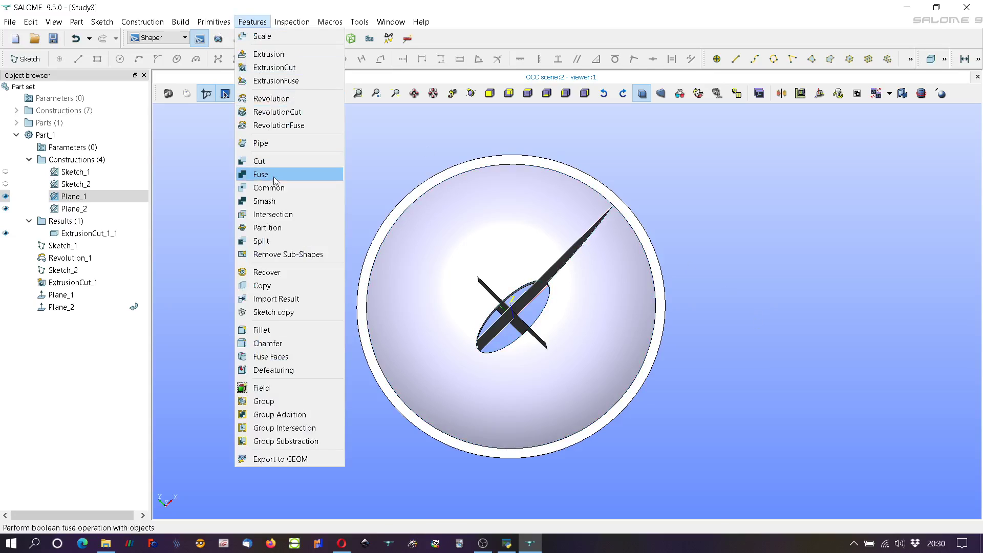
left_click(279, 228)
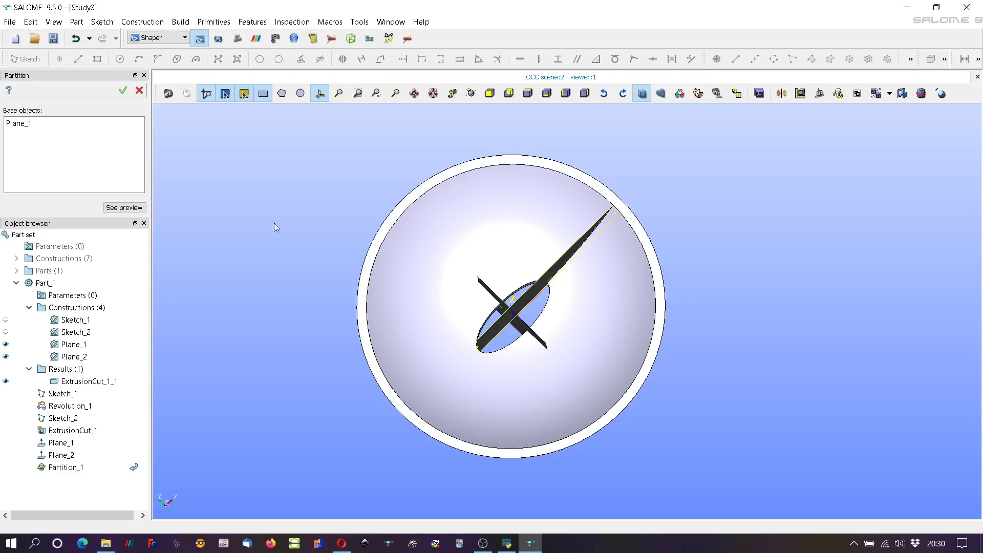
left_click(480, 235)
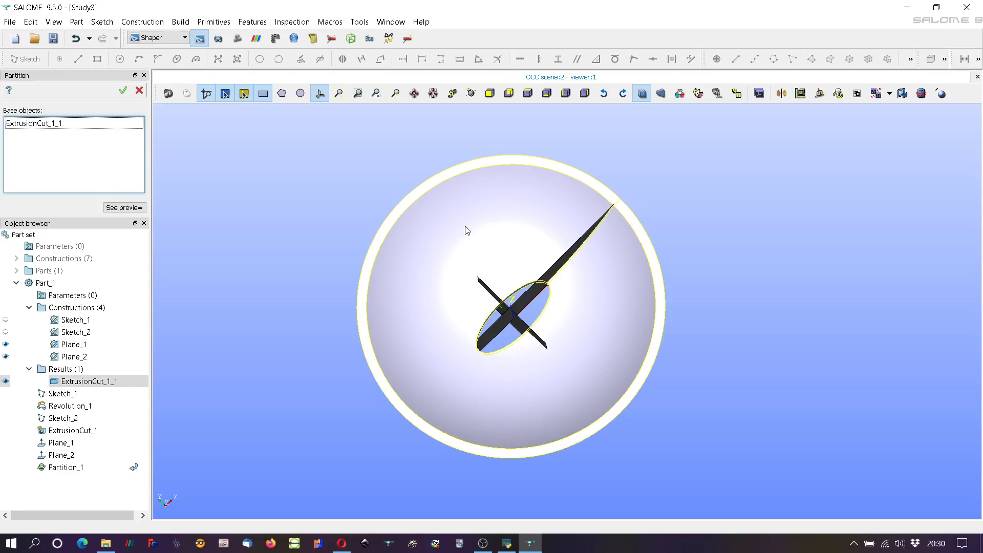
left_click(557, 262)
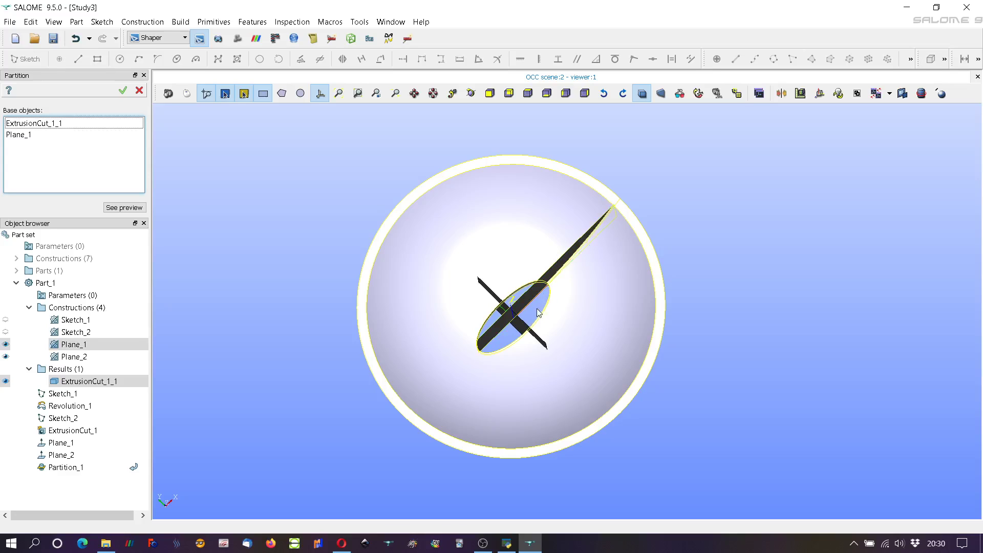
left_click(484, 293)
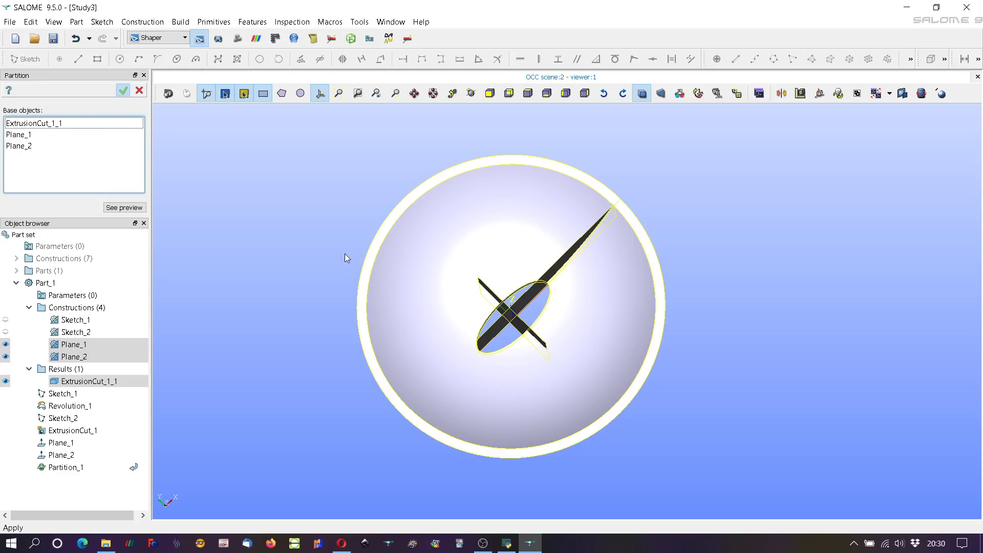
key("Return")
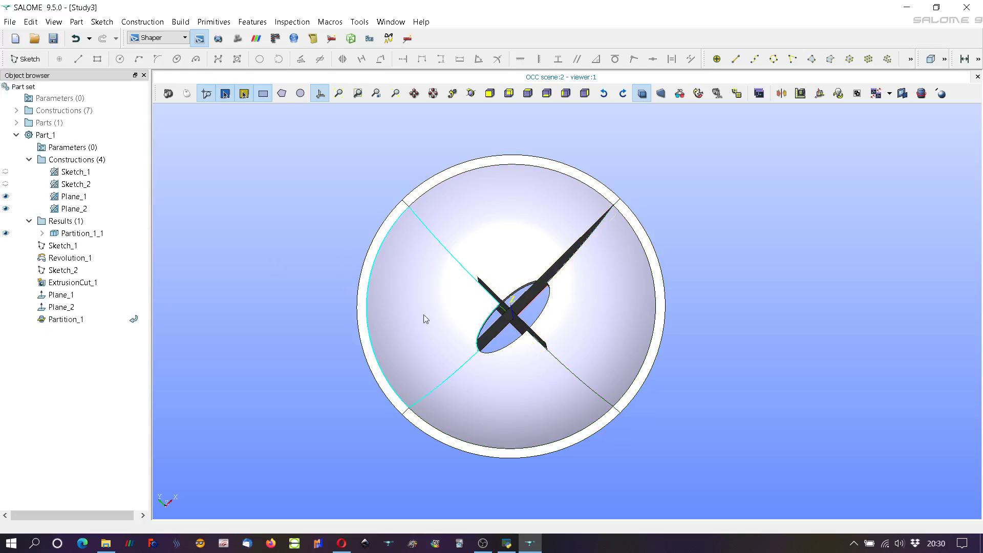
- Hide Plane_1 and Plane_2 so that only the partitioned bowl is displayed
left_click(6, 209)
left_click(6, 196)
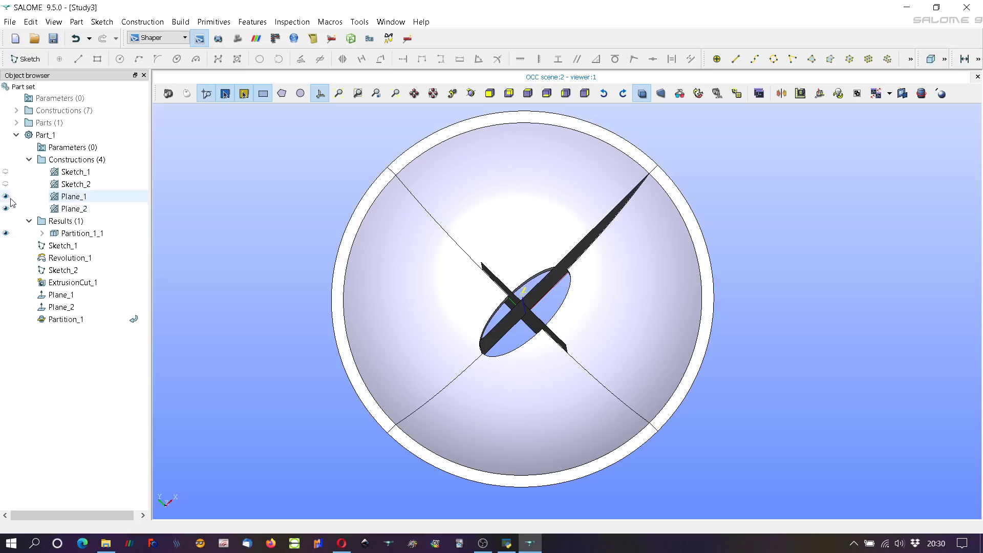
left_click(6, 208)
left_click(6, 208)
left_click(213, 201)
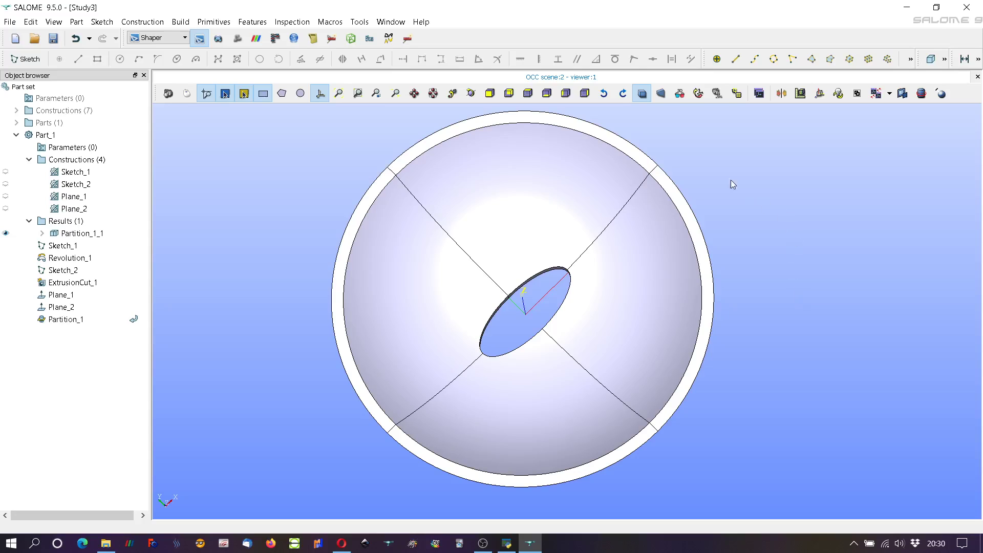
- Examine the partitioned bowl's quarter sections and the dividing edges along the inner face, rim and elliptical hole
left_click(538, 173)
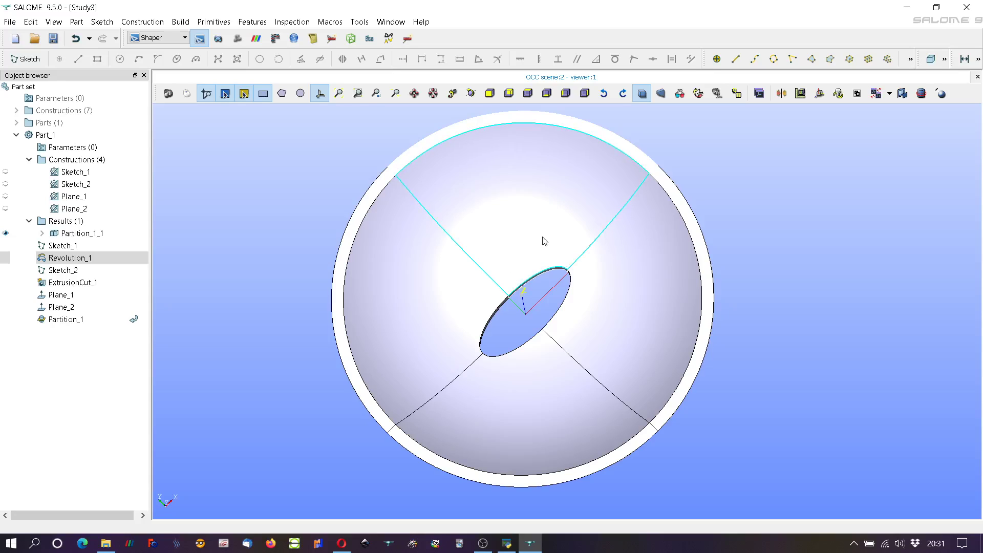
scroll(543, 238, "down", 3)
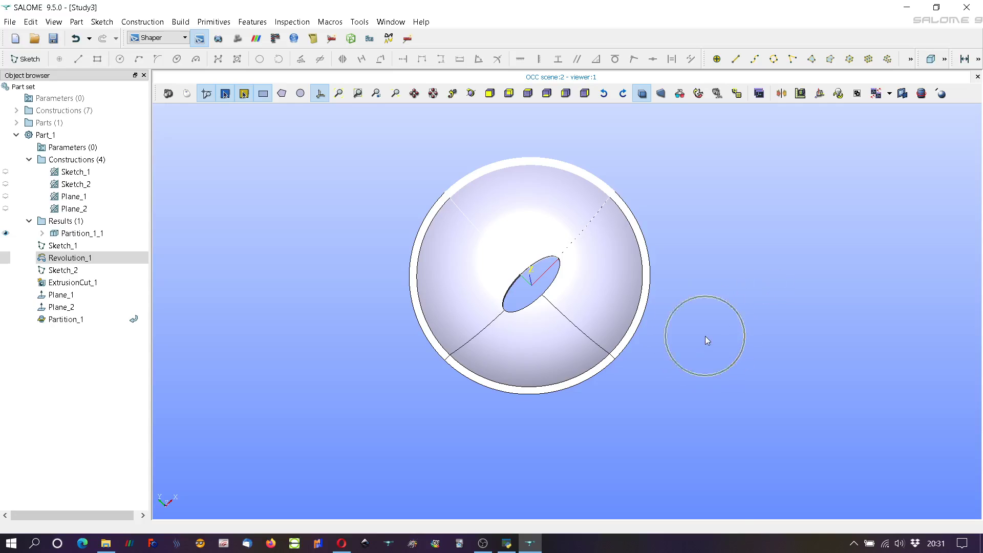
right_click_drag(708, 343, 733, 259, "ctrl")
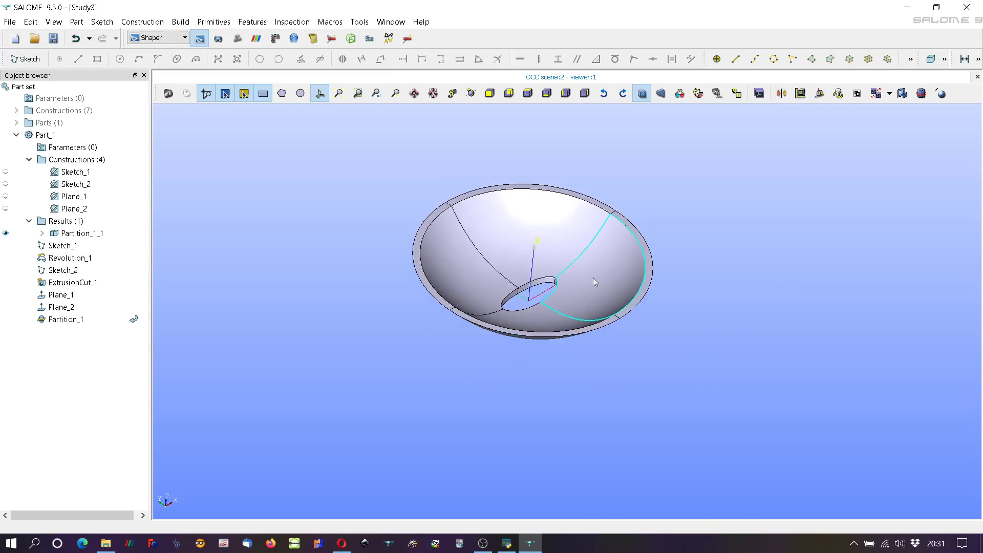
scroll(520, 312, "up", 6)
scroll(563, 259, "up", 3)
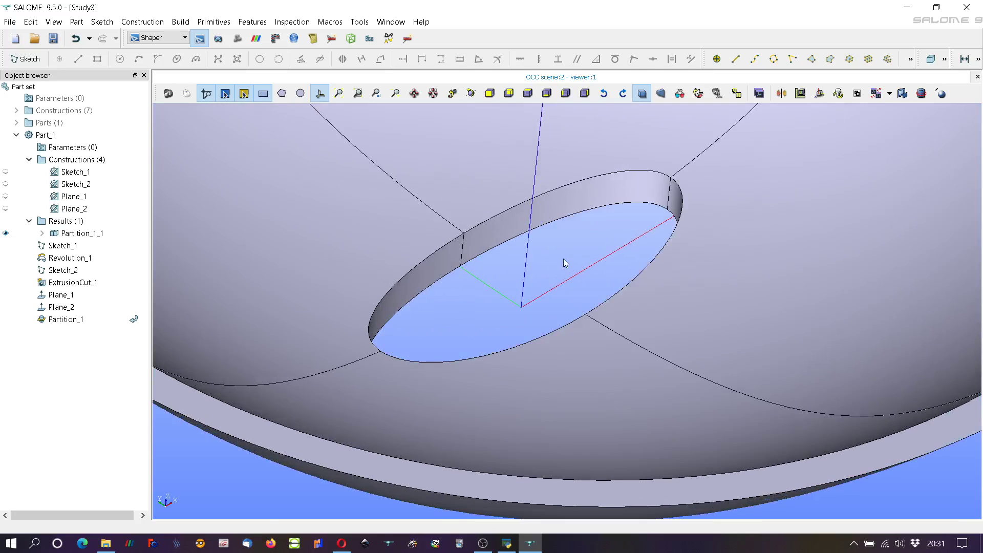
scroll(554, 287, "down", 4)
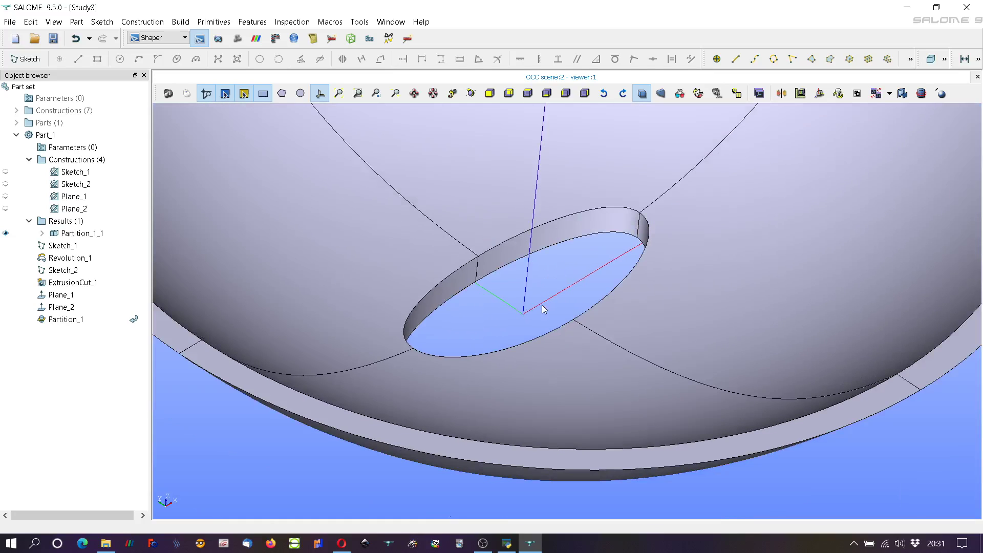
scroll(578, 272, "down", 3)
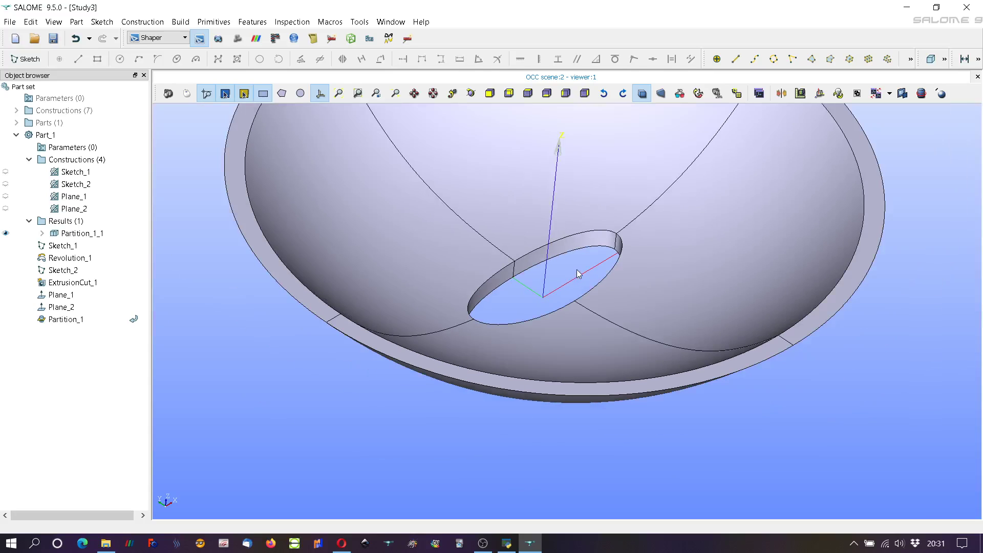
right_click_drag(630, 199, 566, 303, "ctrl")
scroll(553, 340, "down", 5)
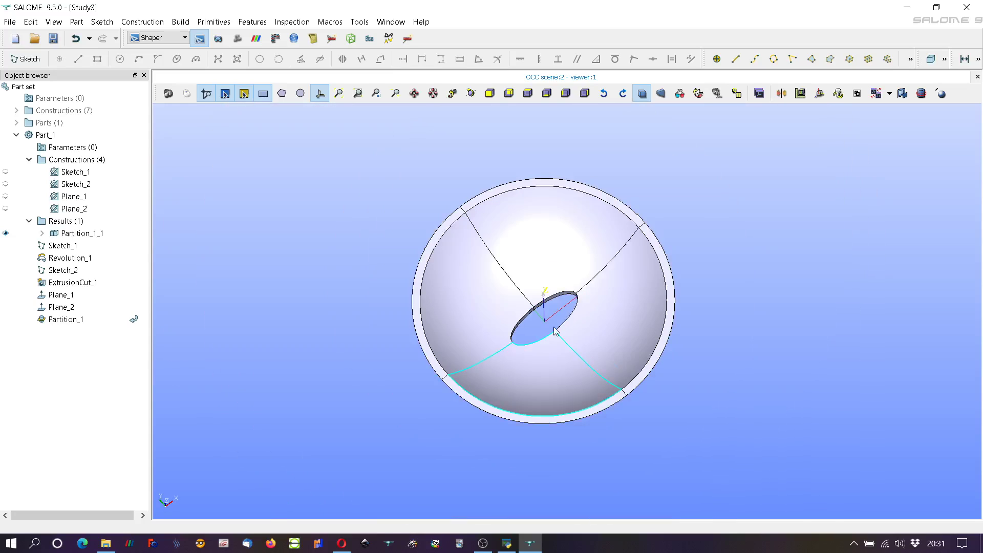
scroll(558, 297, "up", 2)
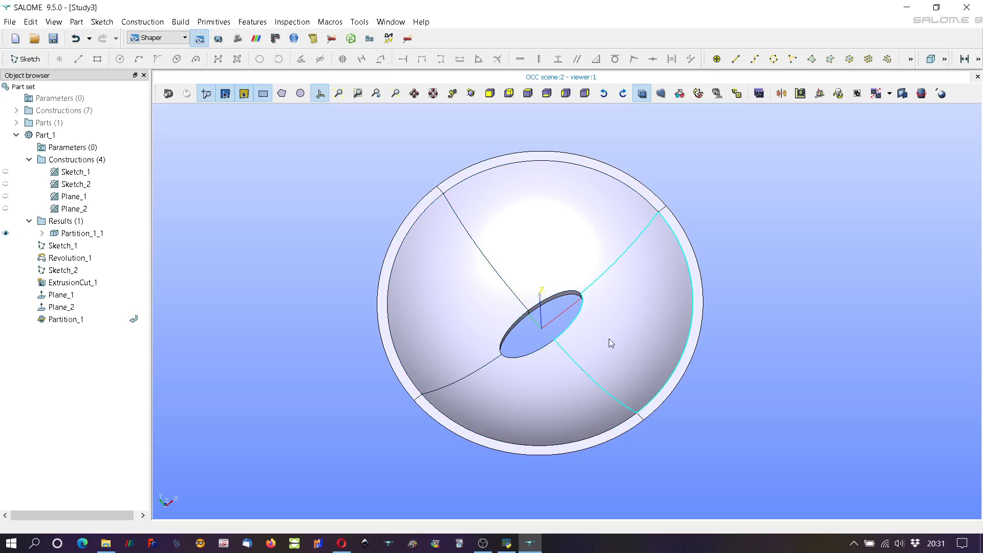
- Switch to the Mesh module and expand ShaperResults down to the contents of Partition_1_1
left_click(239, 38)
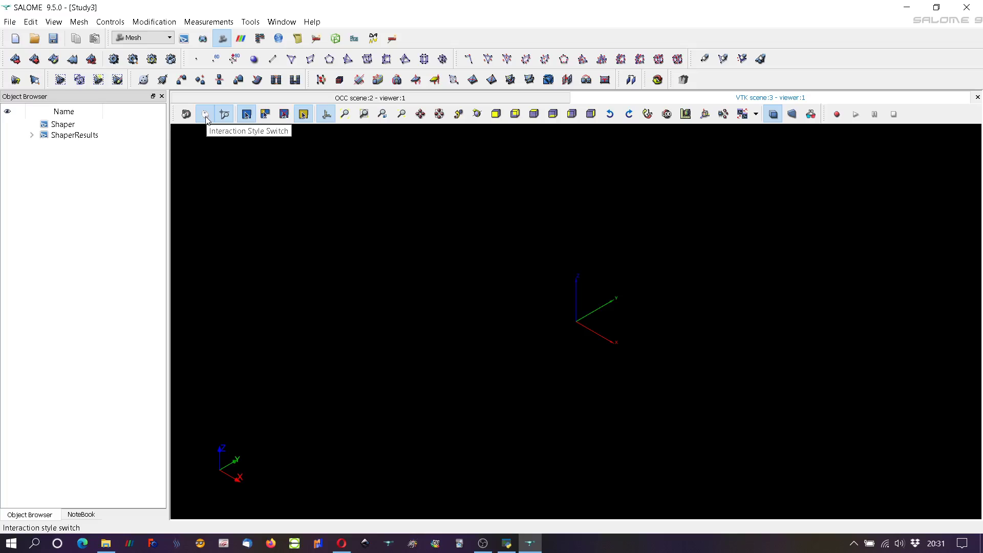
left_click(32, 135)
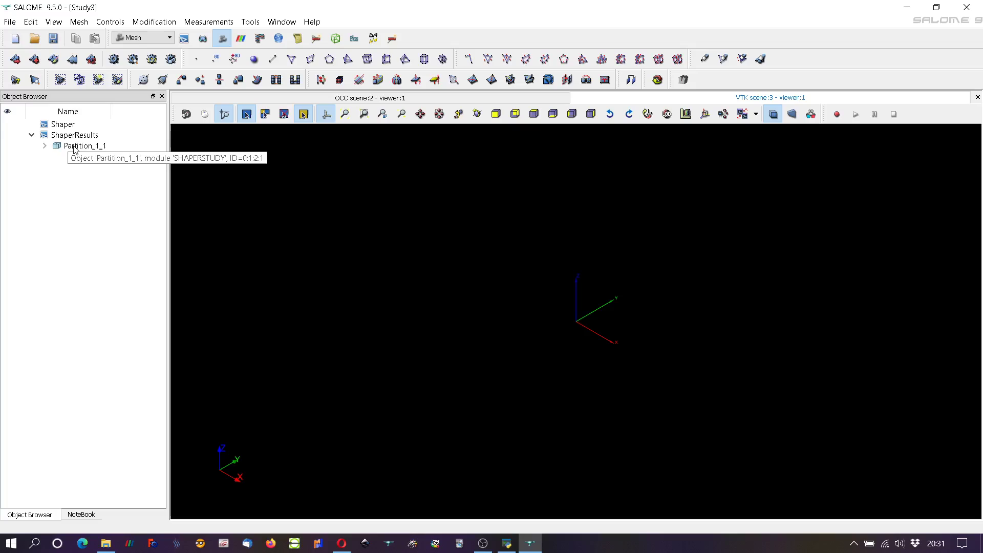
left_click(45, 147)
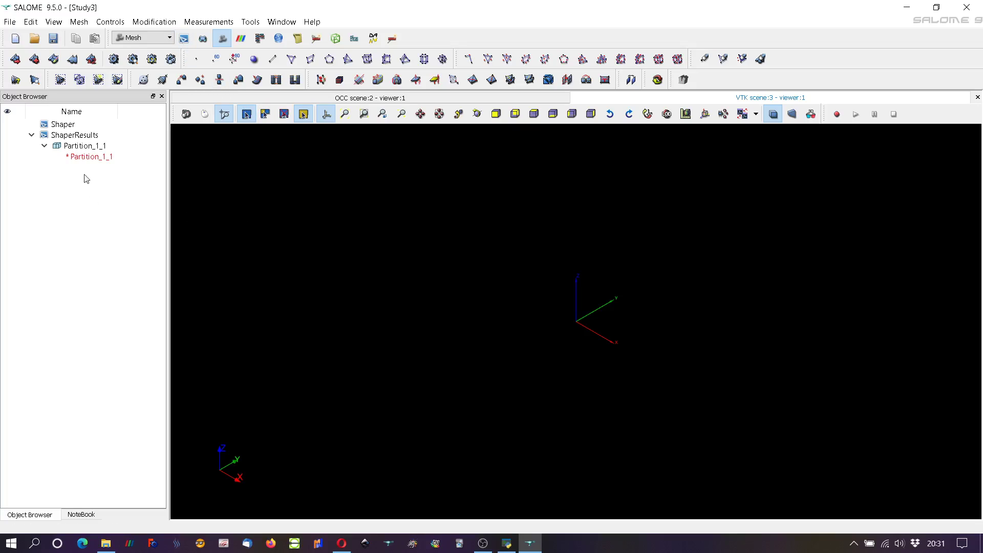
- Set up a new mesh on Partition_1_1 with mesh type Hexahedral and the 3D algorithm Hexahedron (i,j,k)
left_click(68, 148)
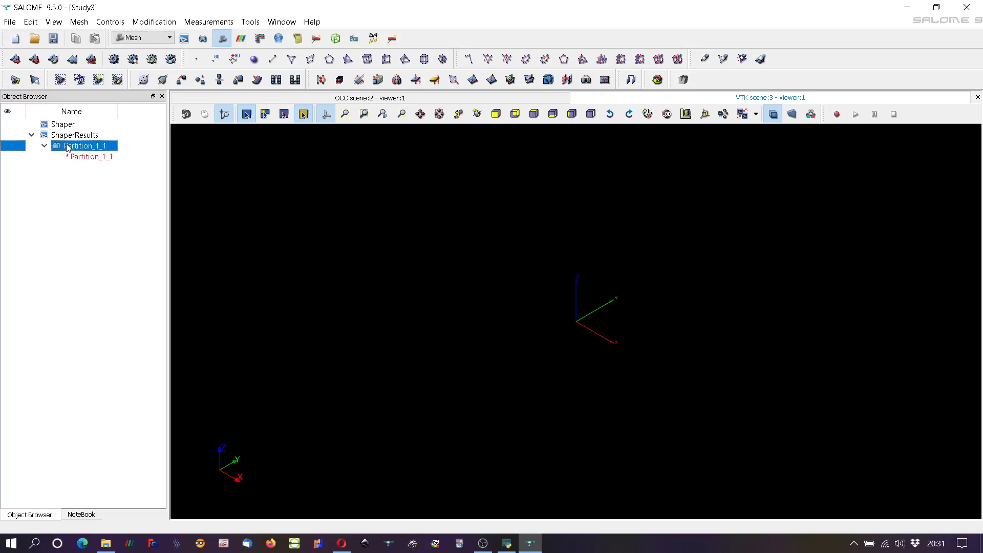
left_click(16, 60)
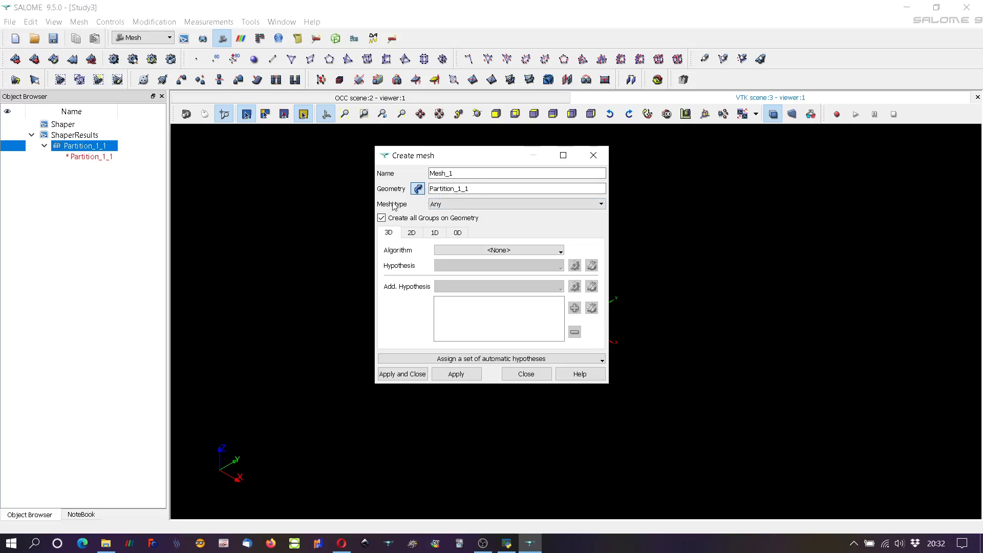
left_click(439, 204)
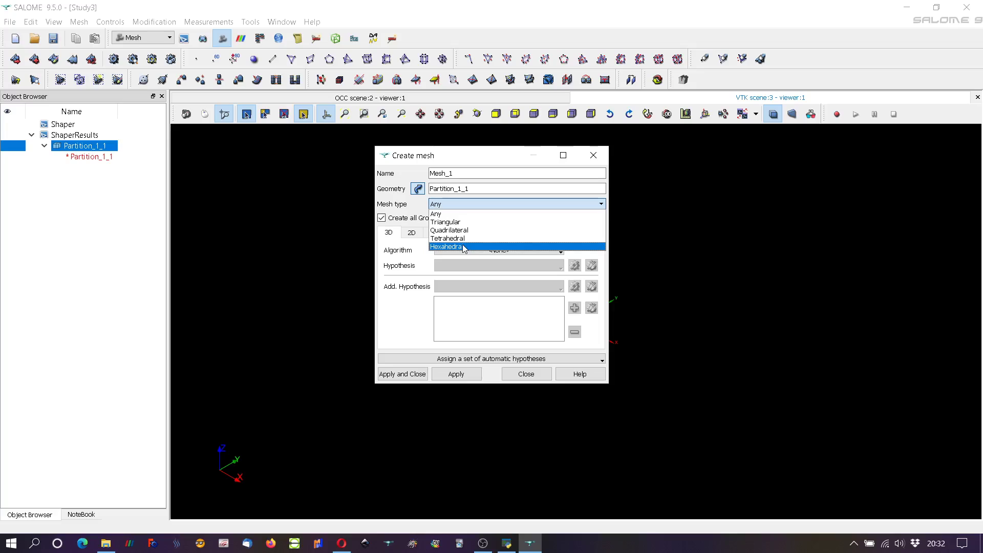
left_click(476, 248)
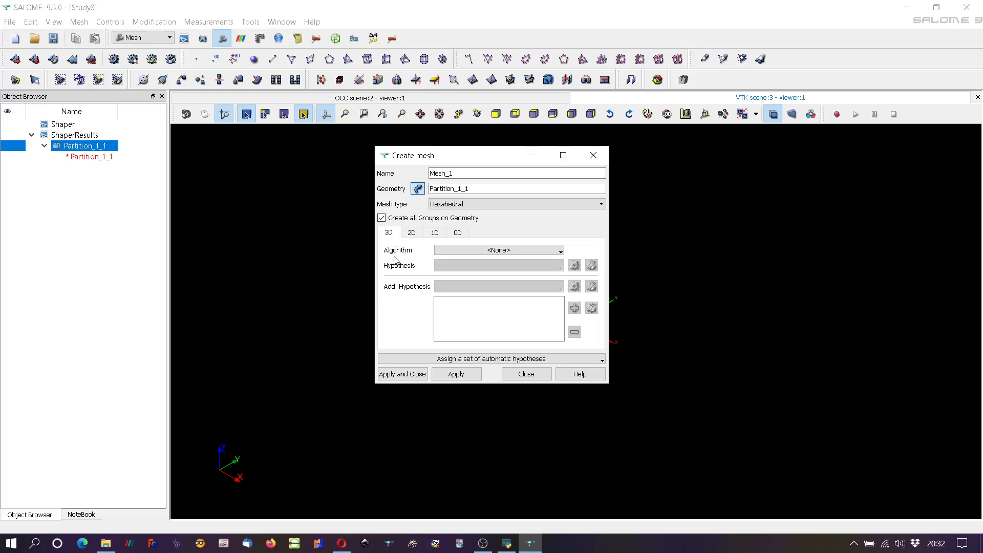
left_click(448, 254)
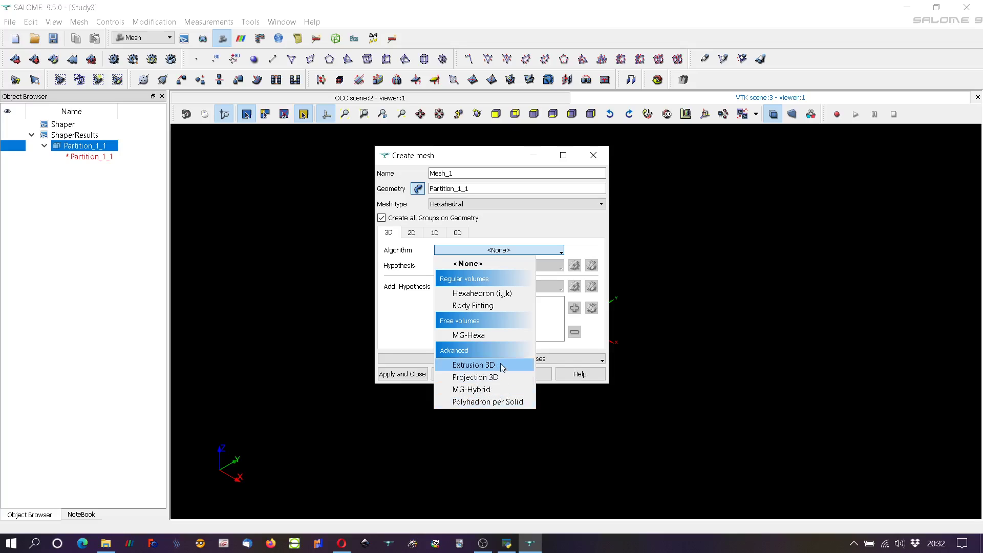
left_click(504, 294)
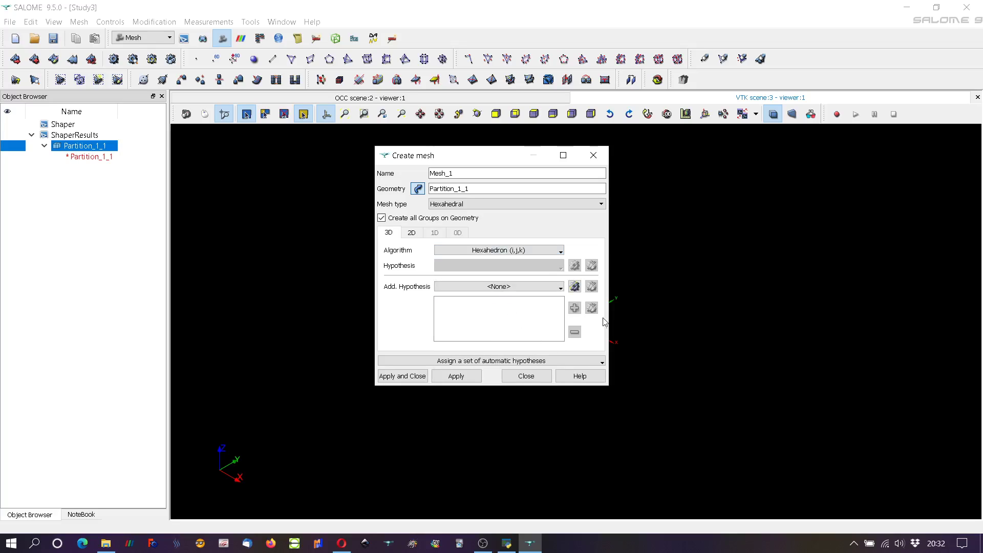
- Set the 2D algorithm to Quadrangle: Mapping and add a Quadrangle Parameters hypothesis with Standard transition
left_click(575, 286)
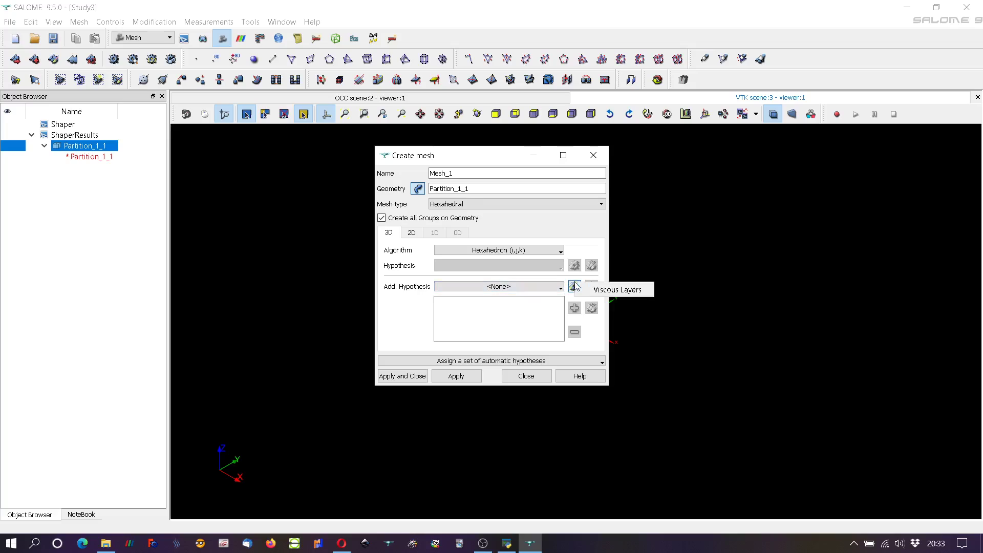
left_click(595, 342)
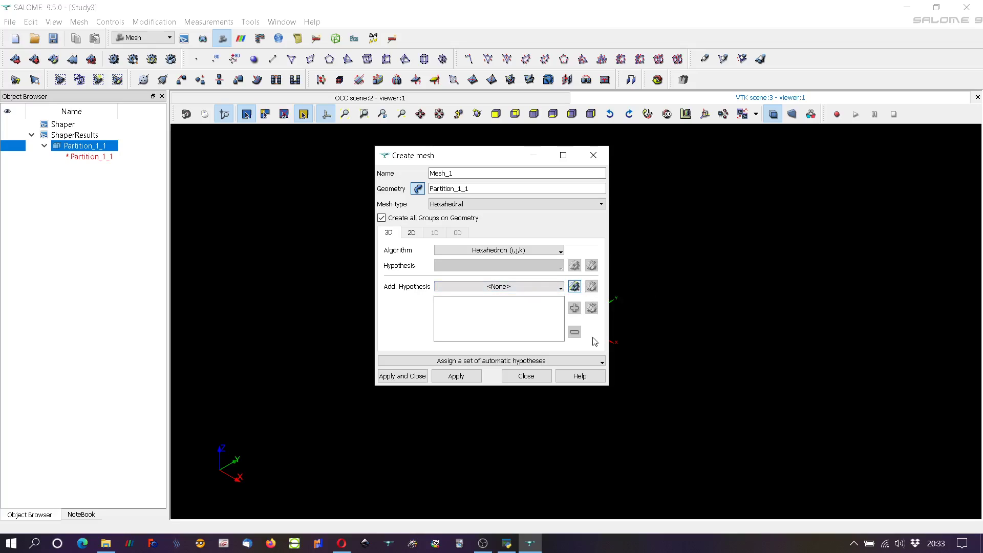
left_click(411, 234)
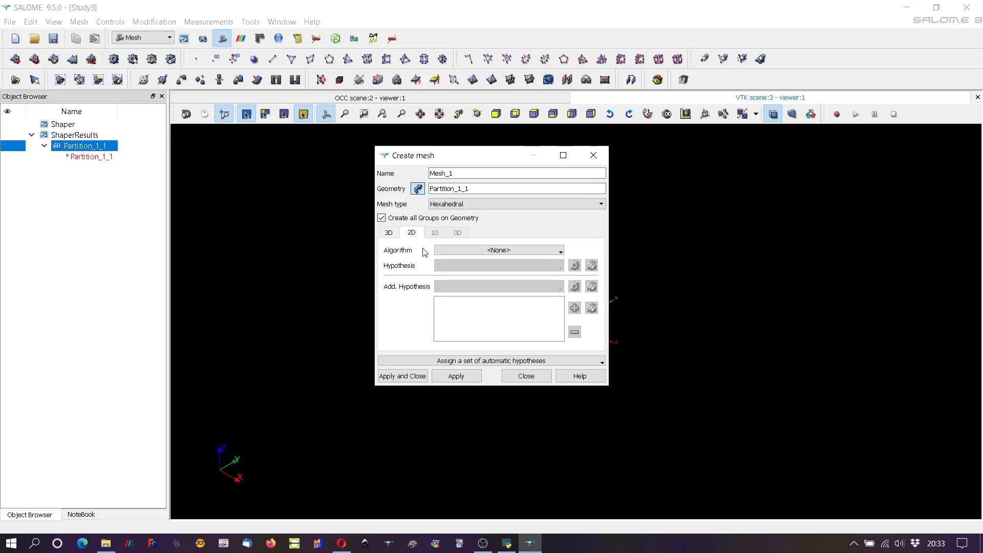
left_click(455, 251)
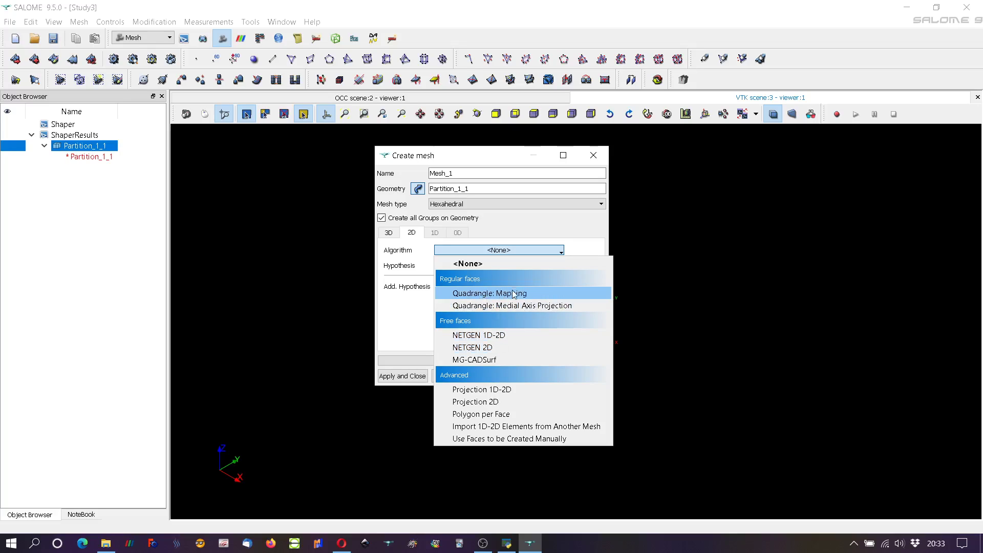
left_click(479, 294)
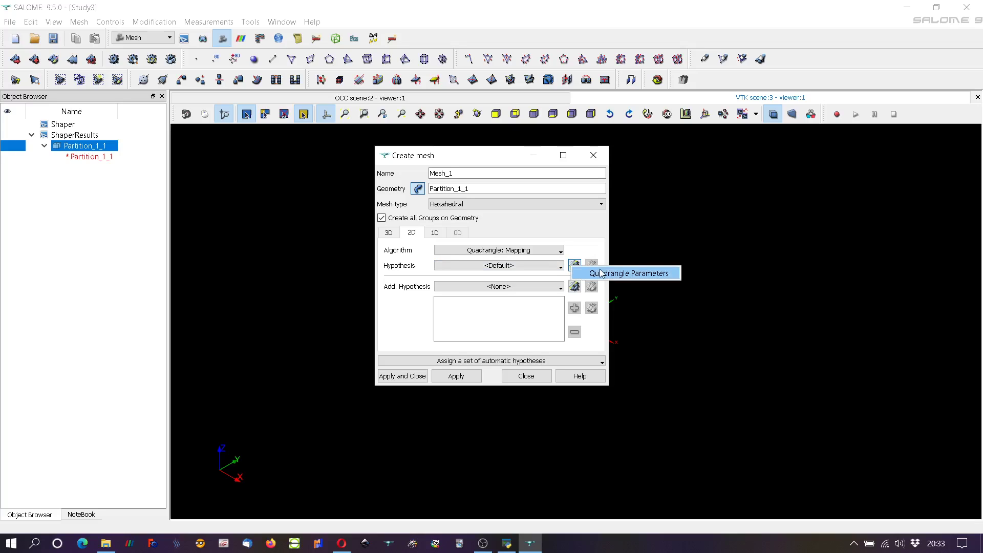
left_click(603, 275)
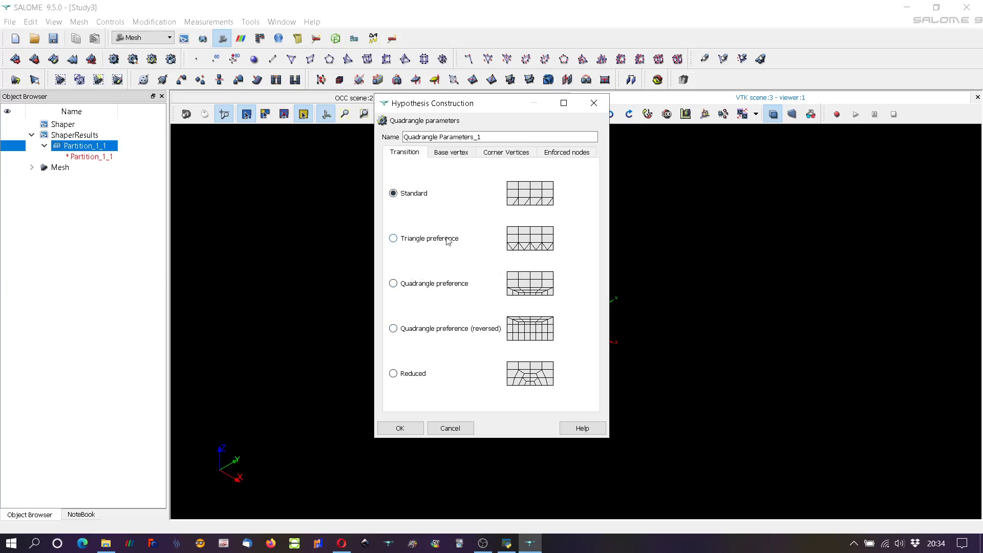
left_click(400, 428)
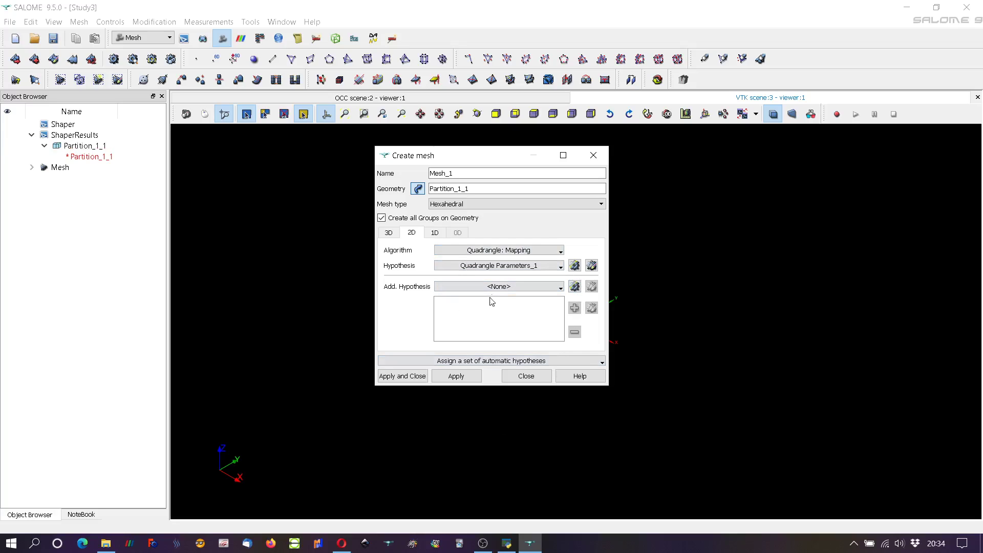
- Set the 1D algorithm to Wire Discretisation with a Number of Segments hypothesis of 12 segments in equidistant distribution
left_click(436, 233)
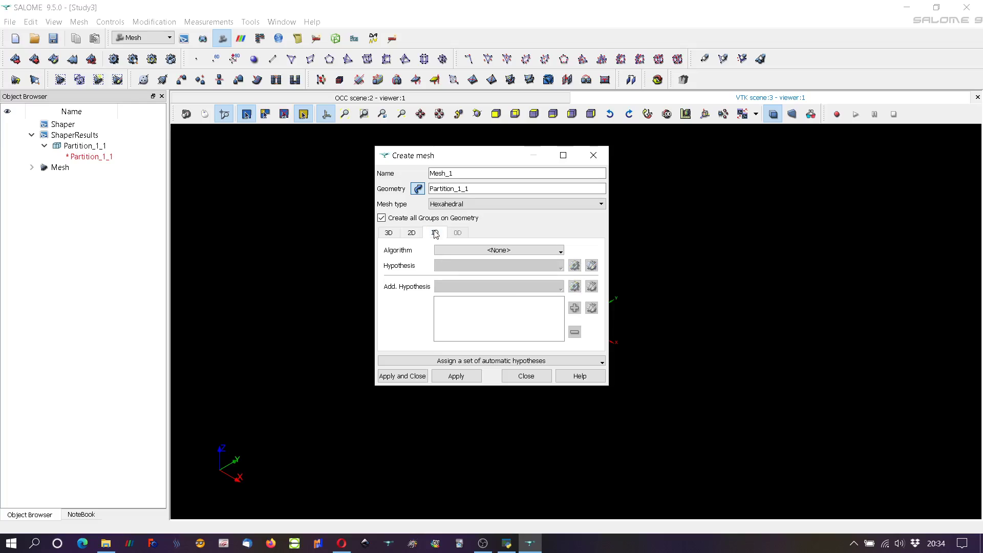
left_click(472, 252)
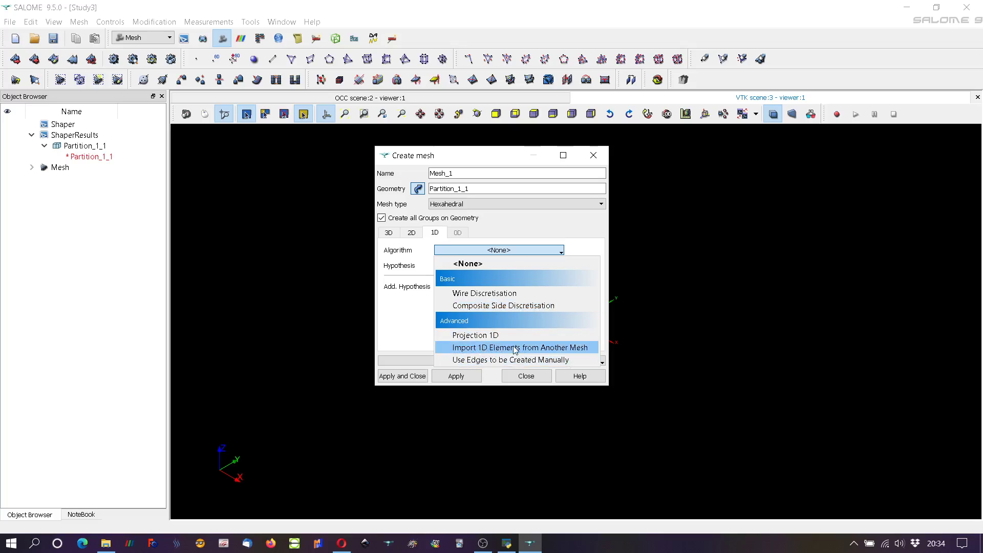
left_click(485, 294)
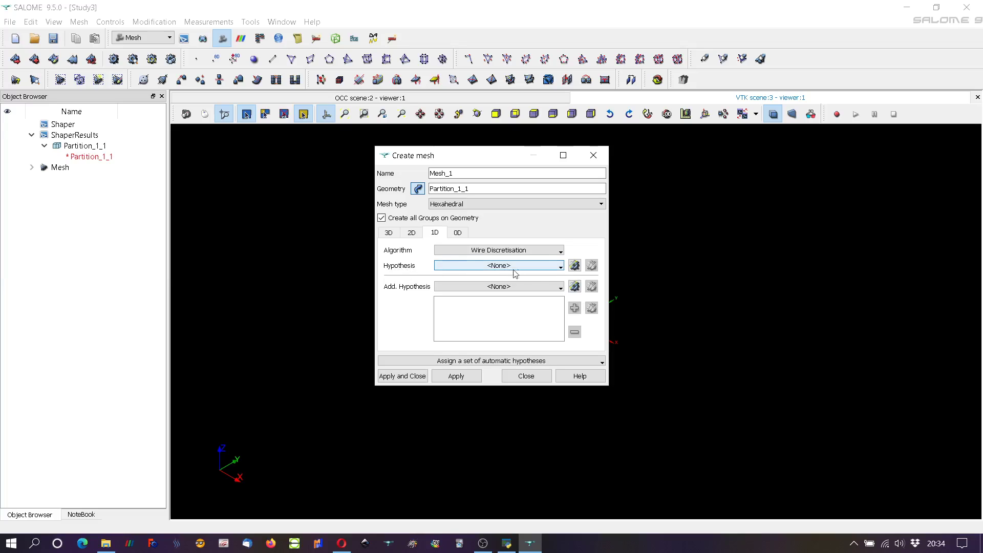
left_click(574, 266)
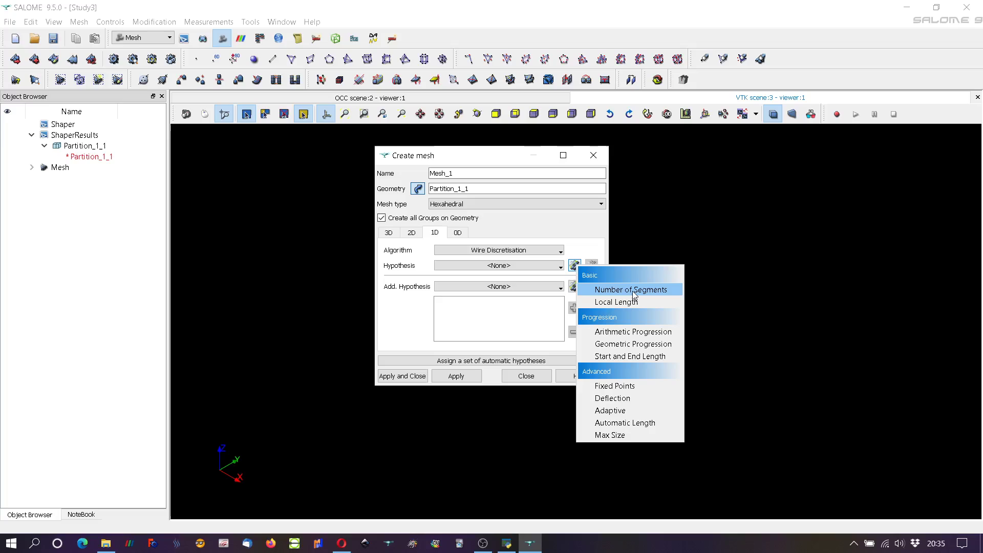
left_click(632, 290)
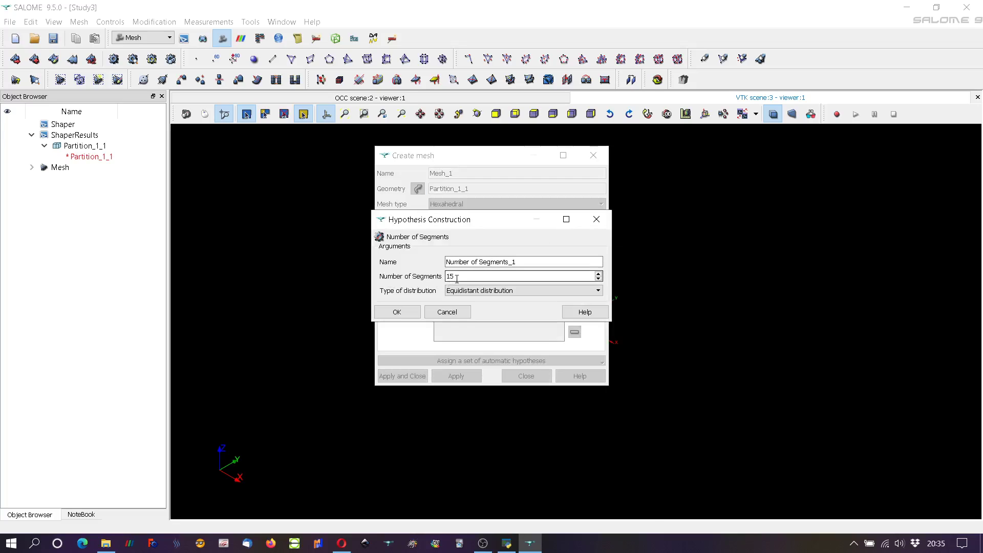
left_click_drag(454, 275, 404, 277)
type("12")
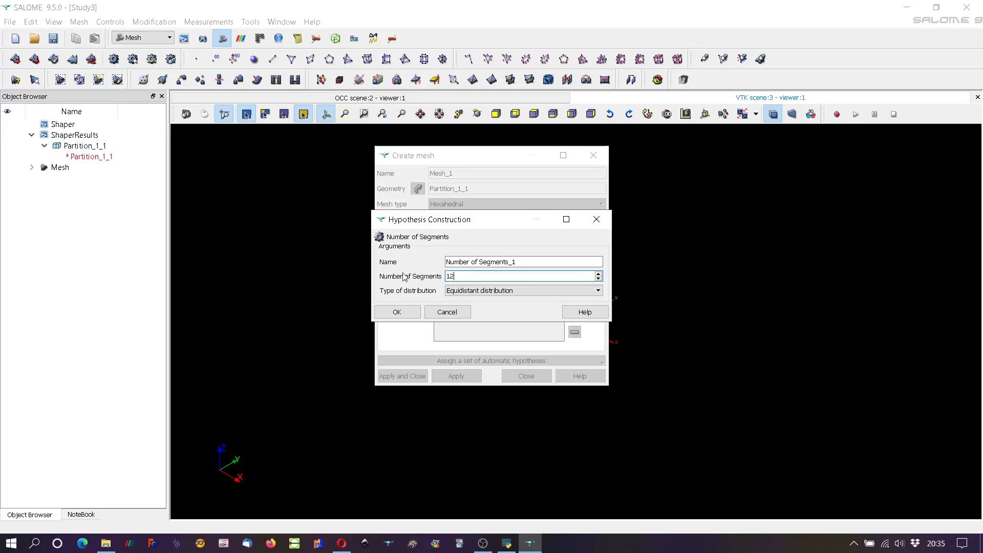
left_click(495, 292)
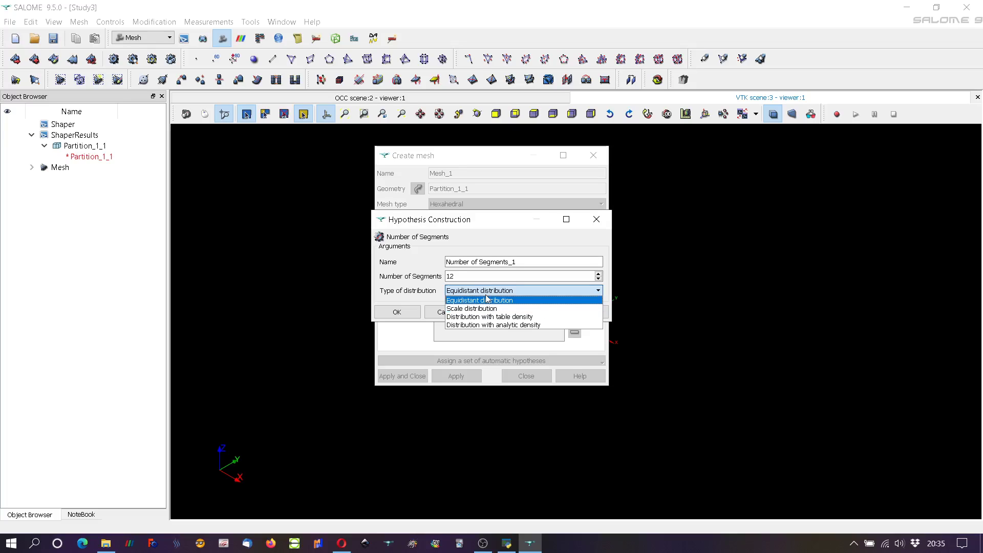
left_click(480, 293)
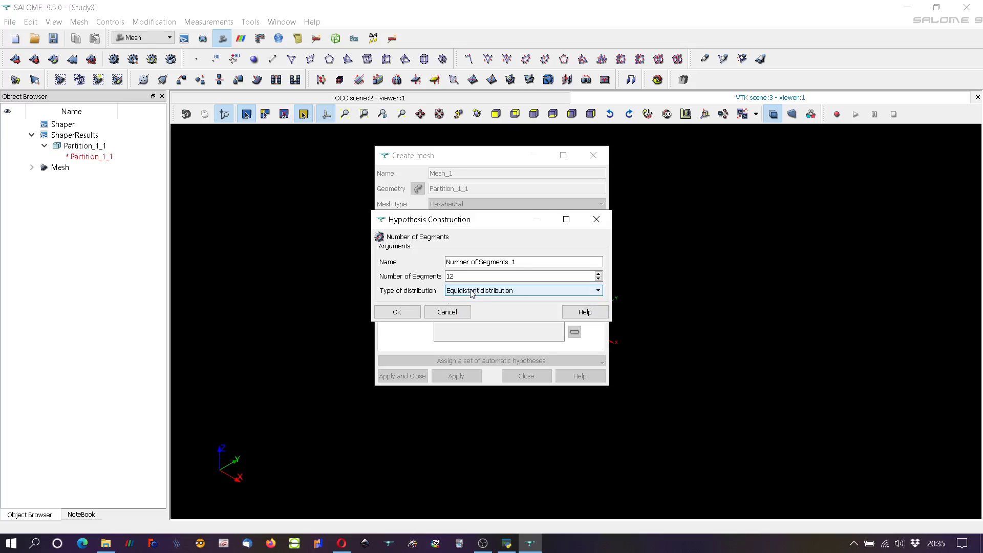
left_click(397, 312)
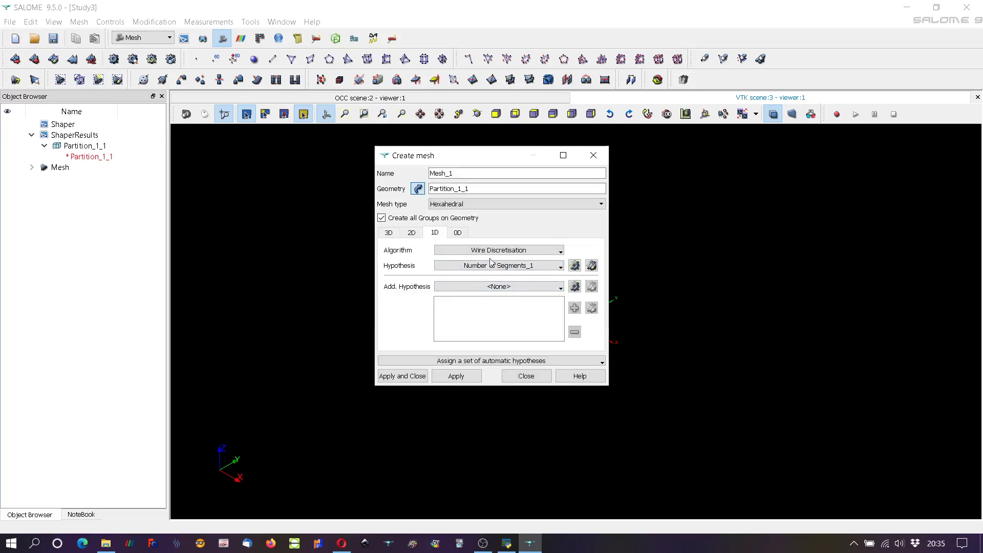
- Create Mesh_1 with the chosen algorithms and compute it
left_click(403, 376)
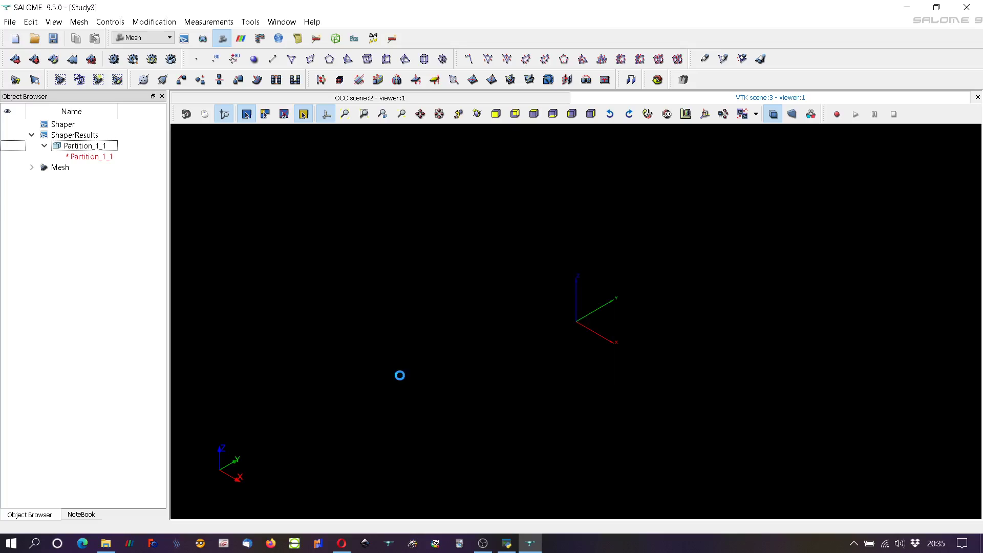
left_click(114, 59)
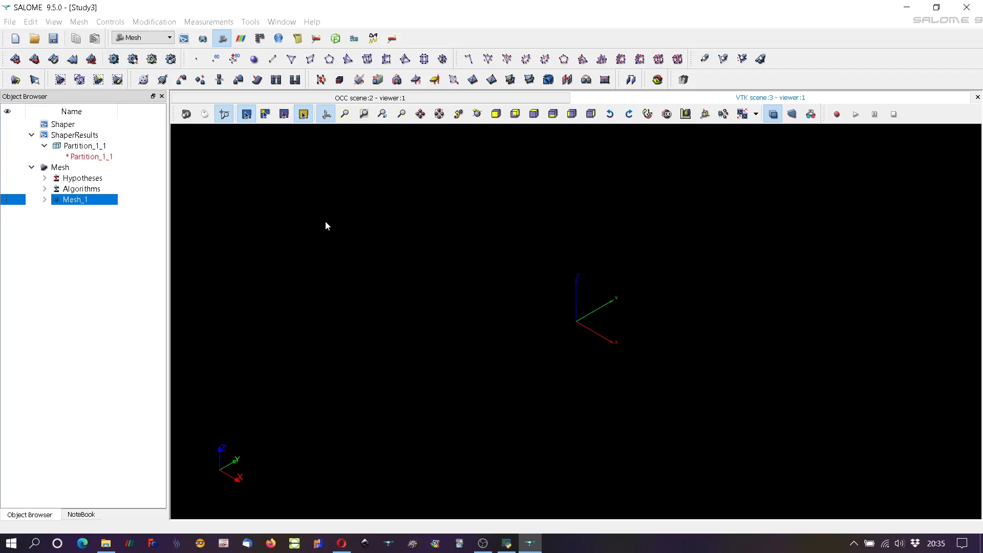
left_click_drag(484, 111, 335, 132)
- Examine the computed mesh's element counts and the element layers through the wall thickness at the rim, and close the computation report
right_click_drag(589, 372, 709, 439, "ctrl")
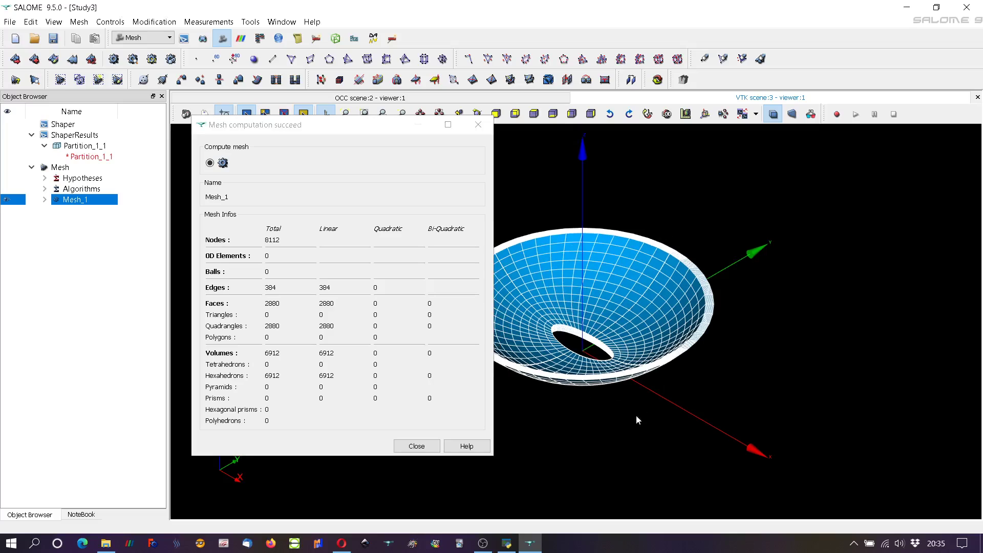
right_click_drag(637, 416, 530, 353, "ctrl")
scroll(512, 350, "up", 3)
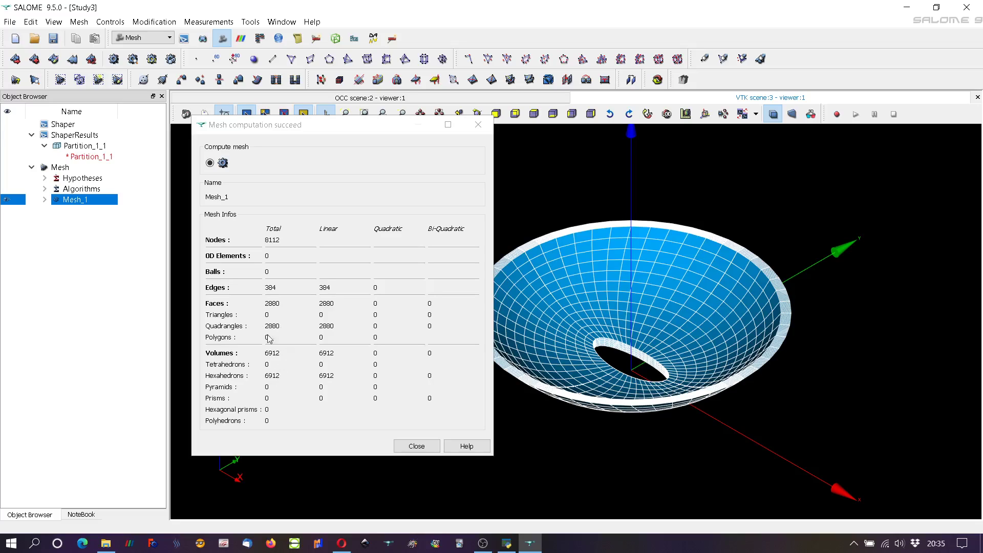
scroll(758, 393, "down", 2)
scroll(708, 369, "up", 5)
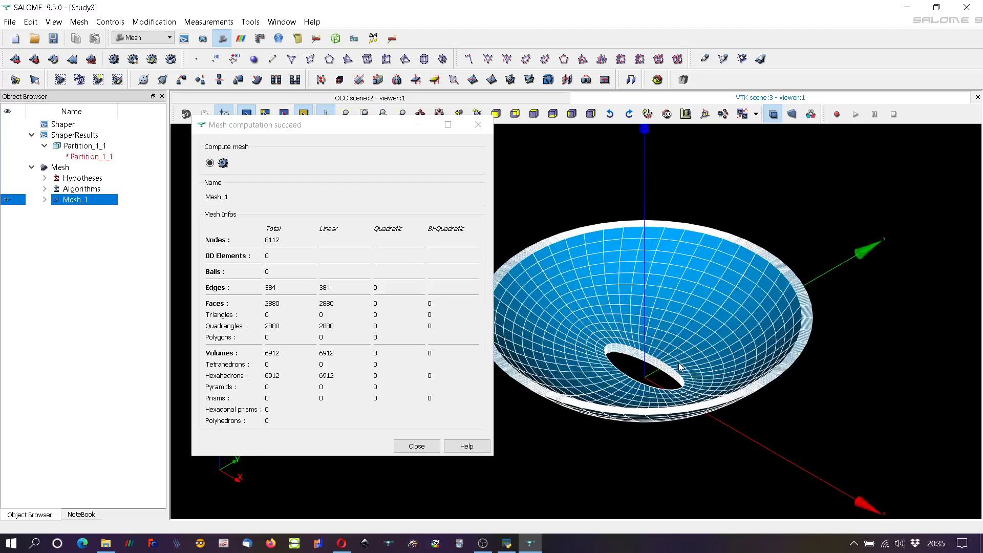
scroll(802, 375, "up", 3)
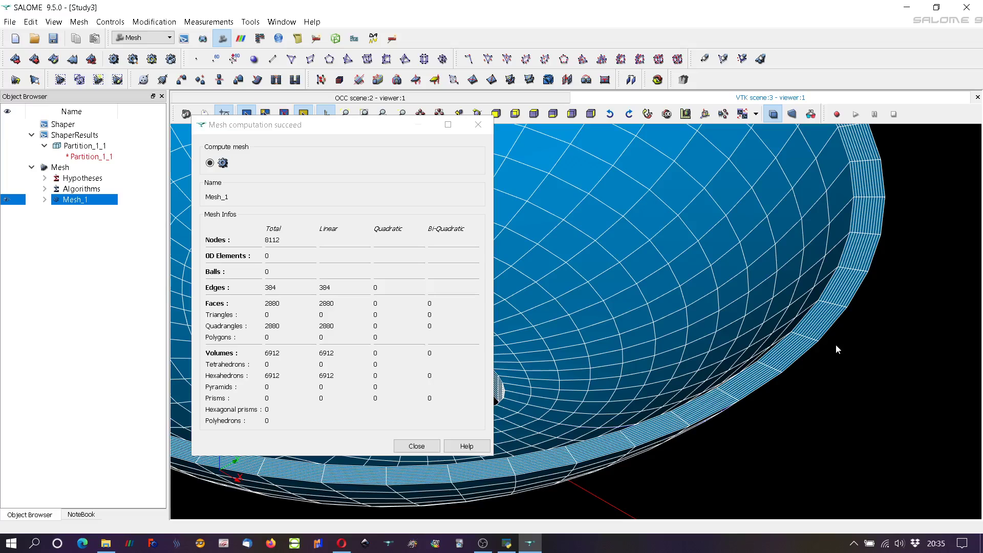
right_click_drag(835, 350, 848, 424, "ctrl")
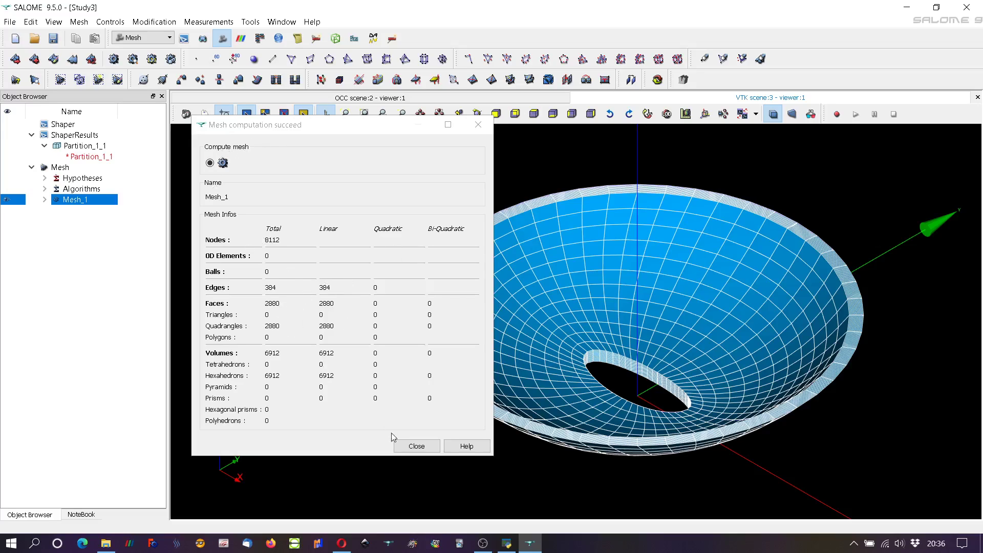
left_click(416, 448)
left_click(416, 448)
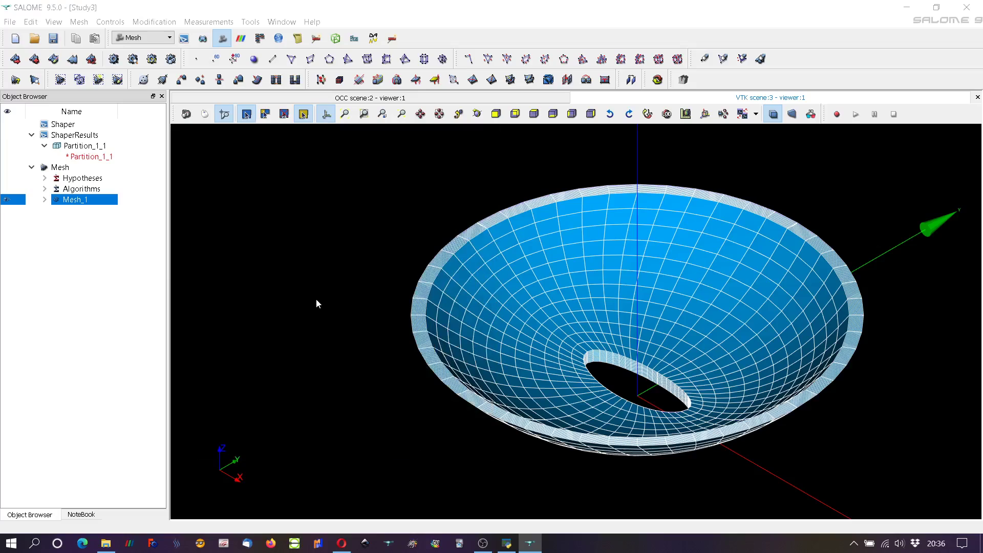
- In the Shaper module, create an edge group named Line from one short partition edge across the bowl's rim thickness
left_click(183, 38)
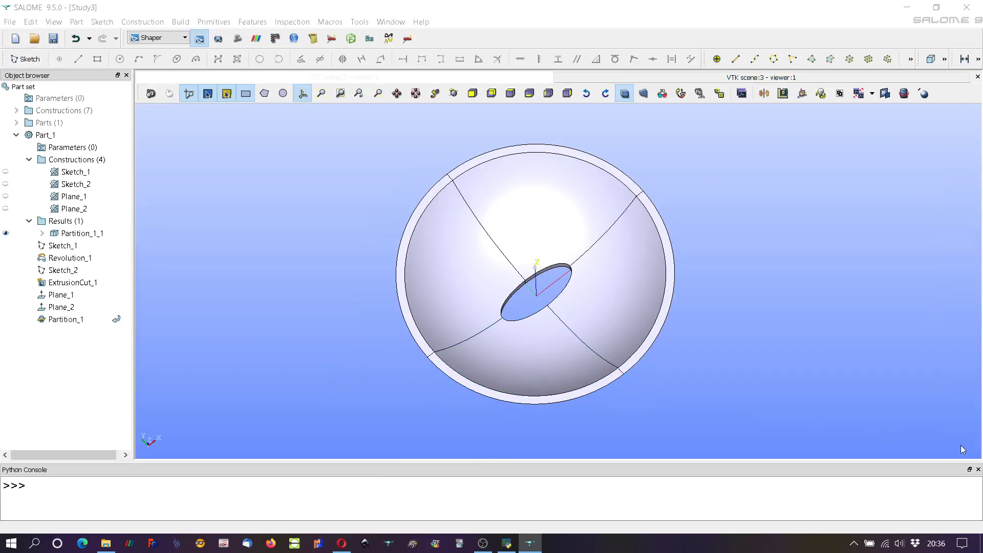
left_click(979, 469)
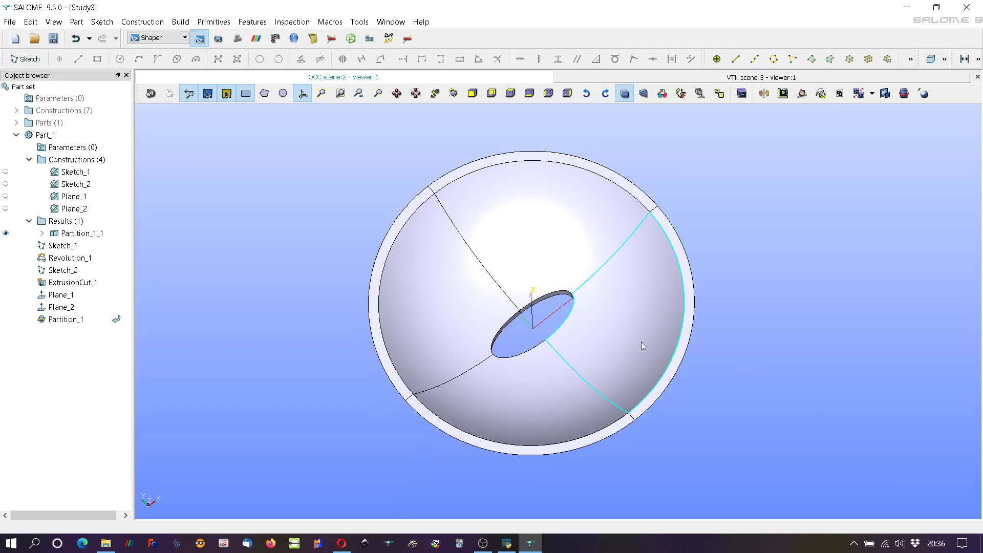
scroll(643, 344, "up", 2)
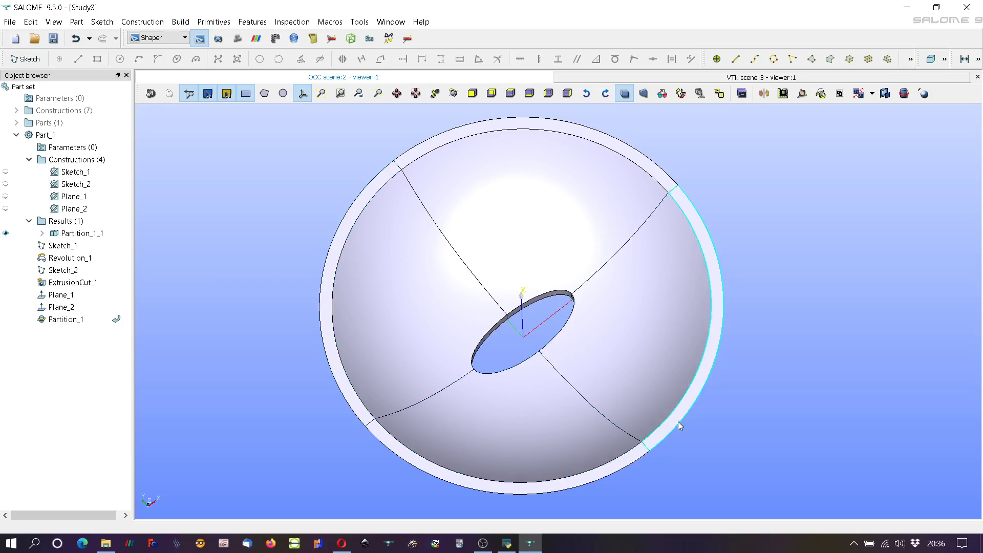
left_click(253, 22)
left_click(263, 401)
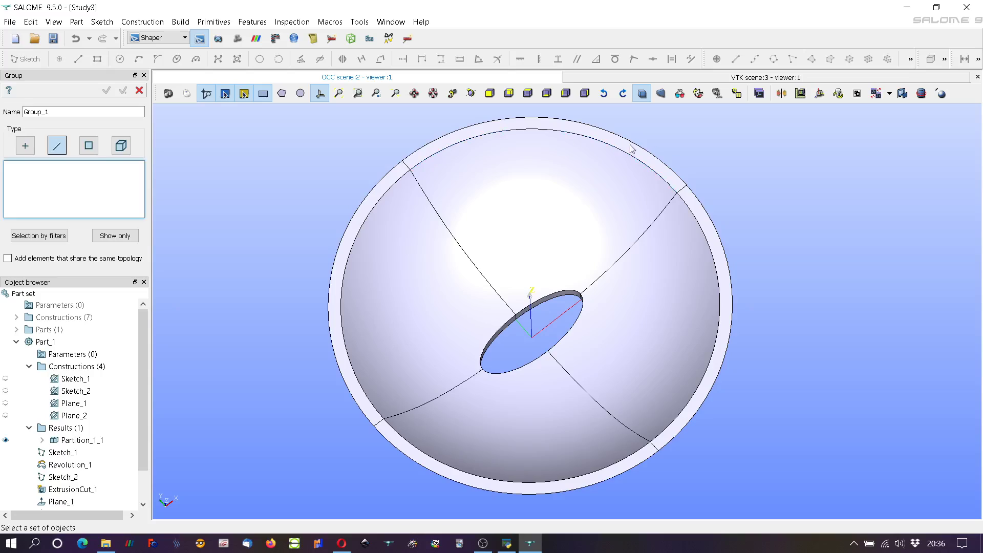
left_click(685, 193)
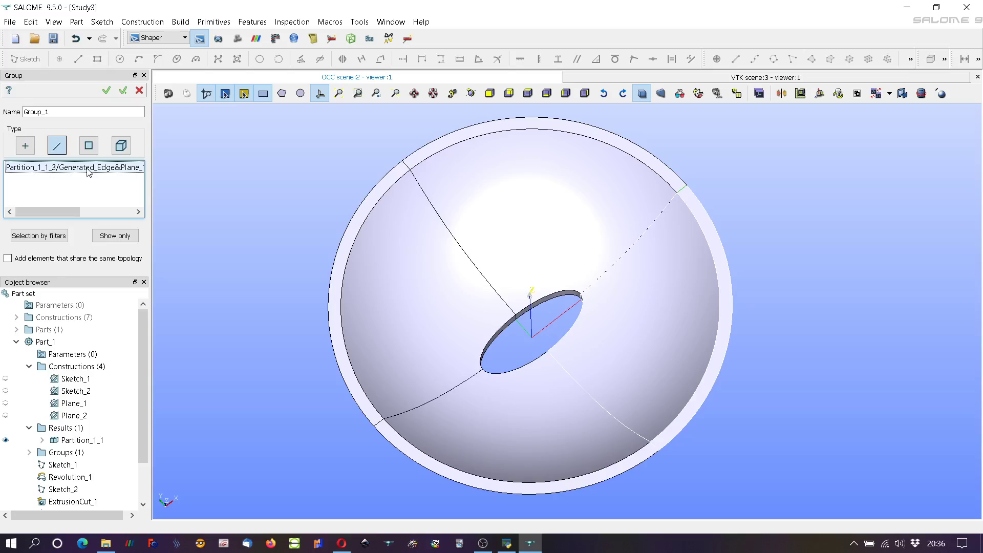
left_click_drag(65, 109, 24, 107)
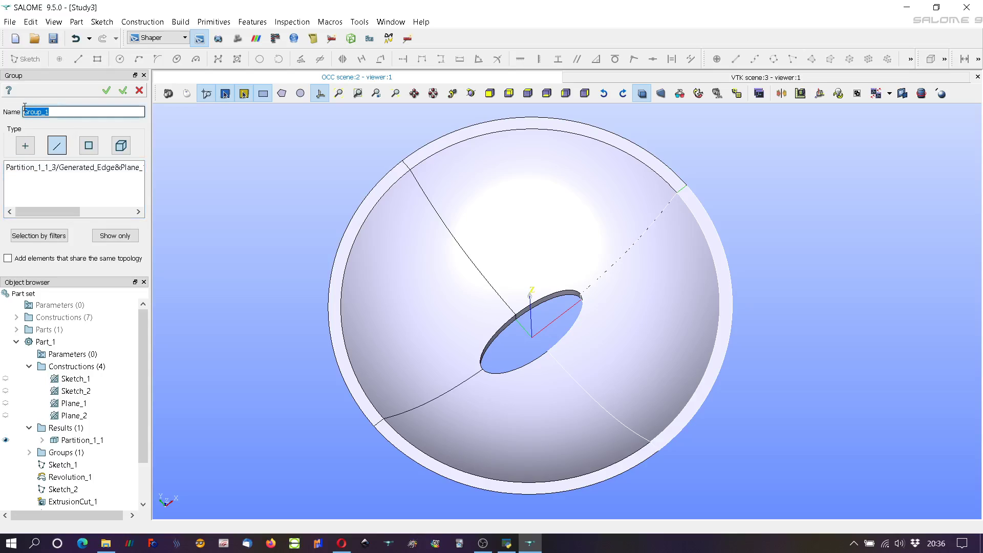
key("BackSpace")
left_click(105, 92)
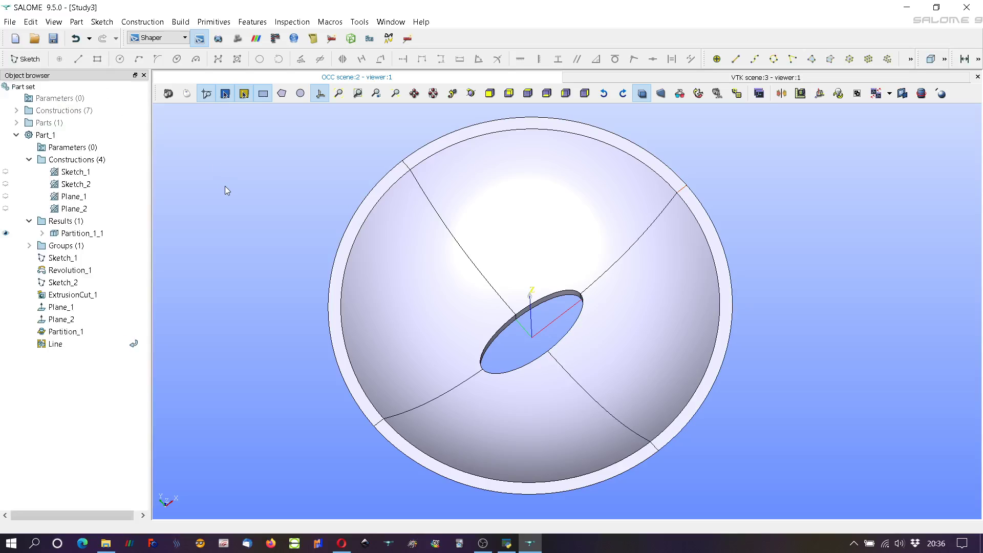
- Expand the Groups folder and check the Line group's edge by temporarily hiding Partition_1_1
left_click(29, 246)
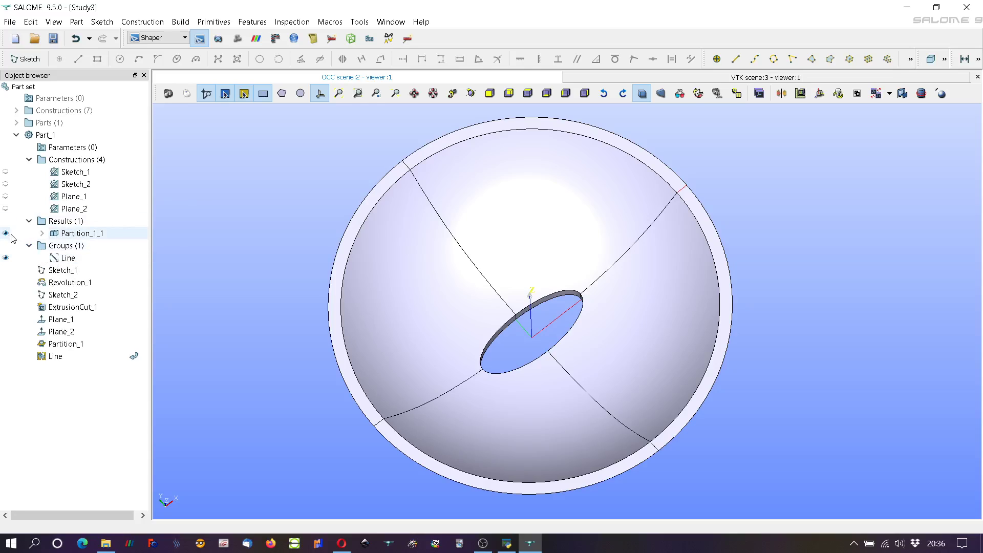
left_click(6, 234)
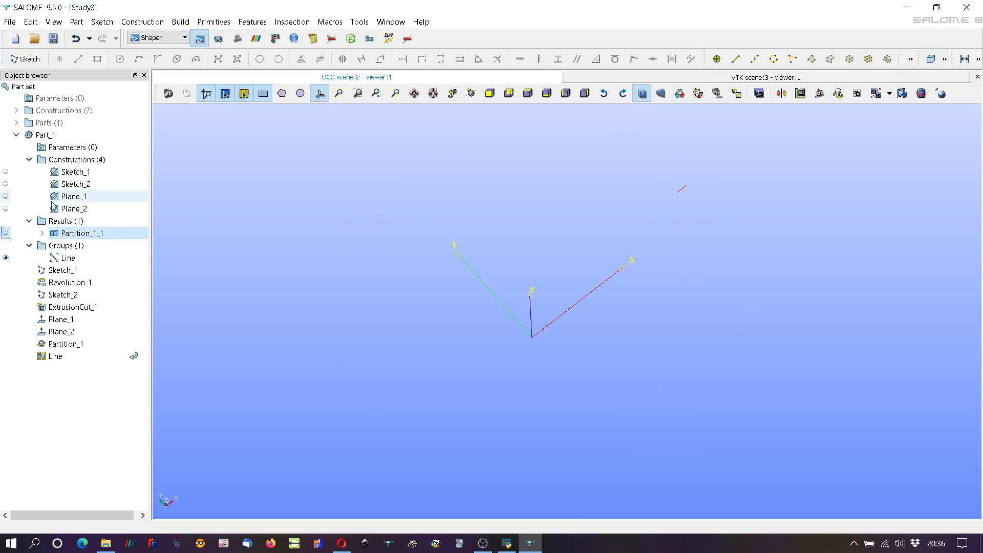
left_click(6, 234)
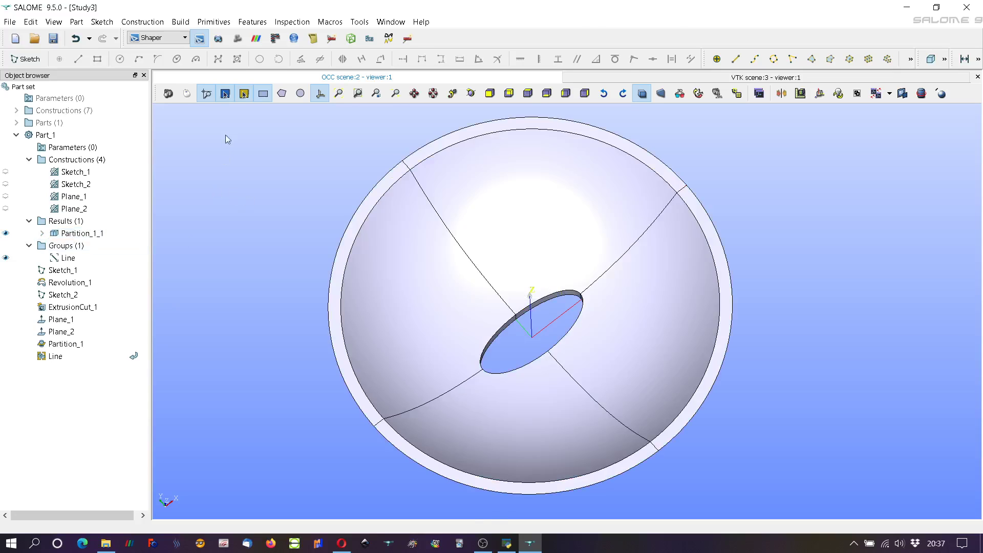
- Return to the Mesh module and start a new sub-mesh on Mesh_1
left_click(238, 40)
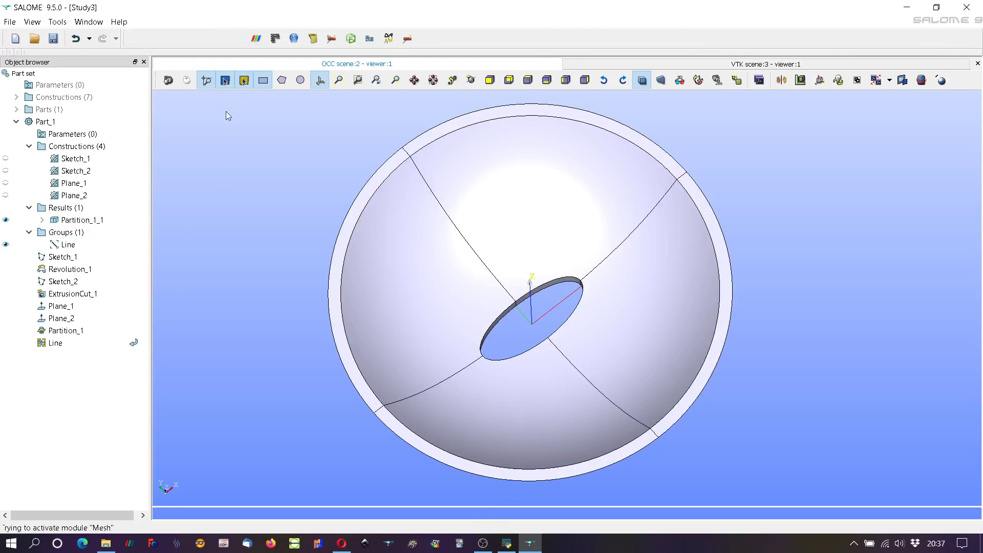
scroll(241, 271, "down", 4)
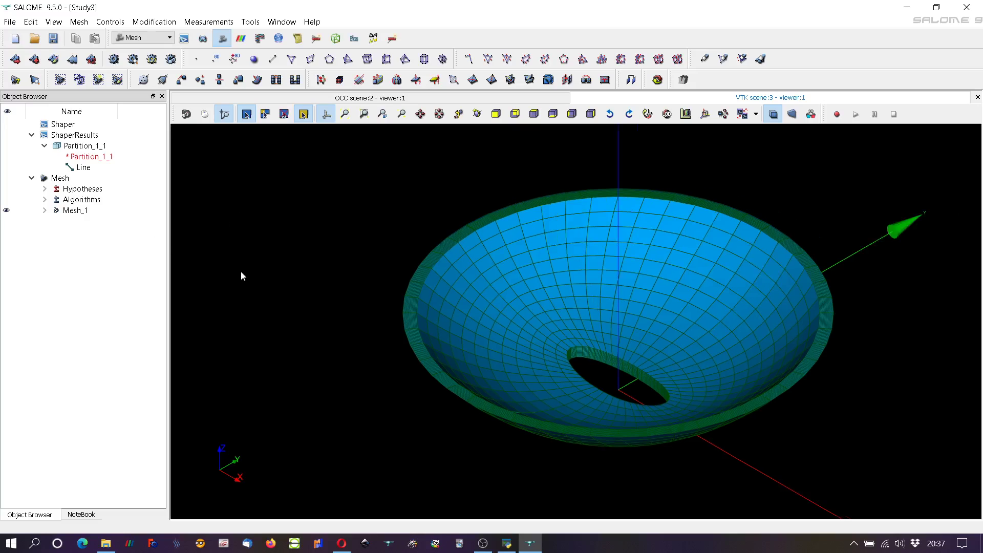
left_click(77, 211)
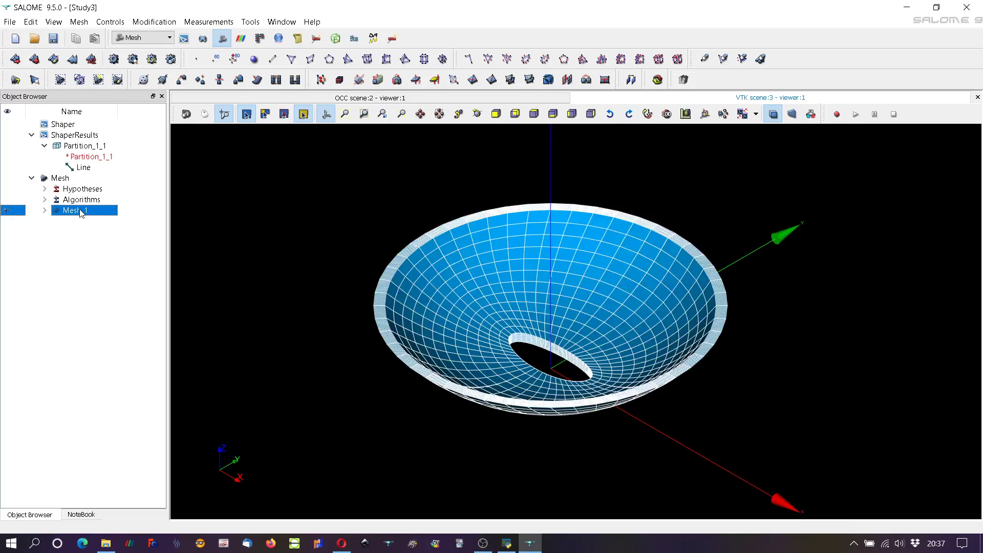
left_click(33, 60)
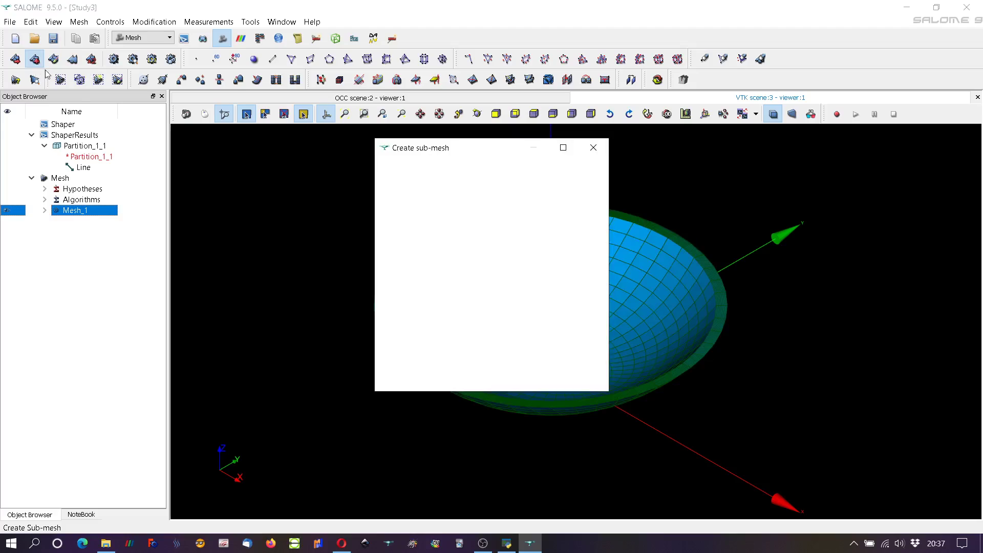